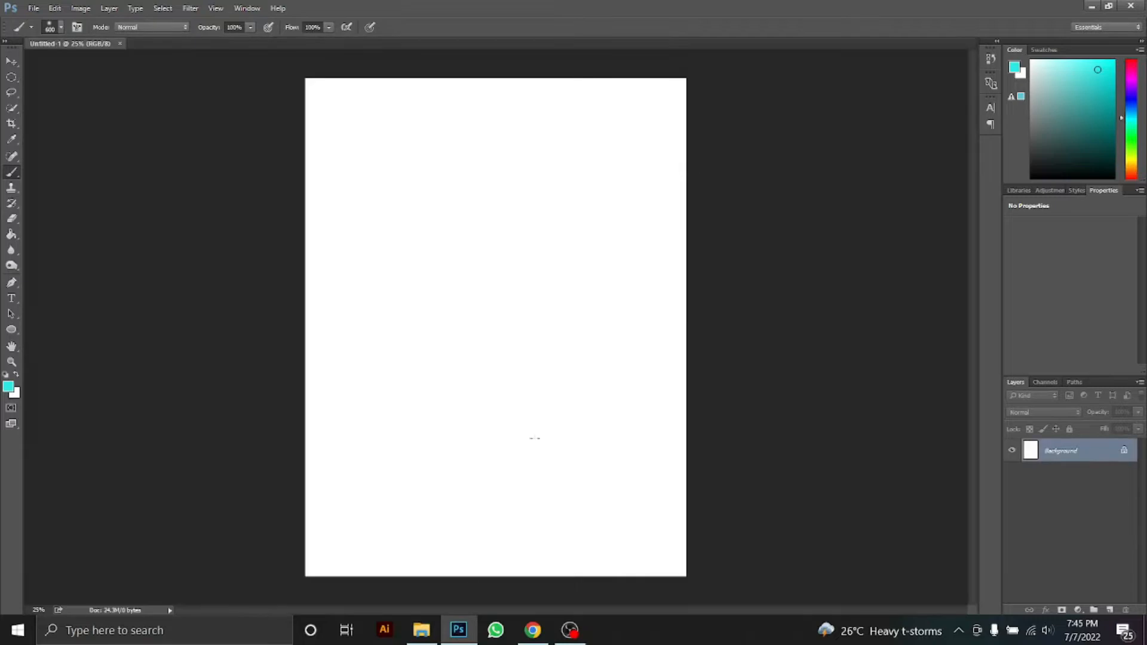
# Drag the mountain hiker JPG from the Downloads folder onto the blank canvas
pyautogui.click(421, 631)
pyautogui.click(57, 172)
pyautogui.moveTo(267, 185); pyautogui.dragTo(518, 277)
# Scale and position the placed photo to cover the whole page, then commit it
pyautogui.moveTo(661, 576); pyautogui.dragTo(719, 604)
pyautogui.moveTo(560, 476)
pyautogui.mouseDown()
pyautogui.moveTo(549, 463)
pyautogui.moveTo(571, 470)
pyautogui.mouseUp()
pyautogui.moveTo(283, 586); pyautogui.dragTo(264, 583)
pyautogui.moveTo(534, 526); pyautogui.dragTo(514, 500)
pyautogui.press('Return')
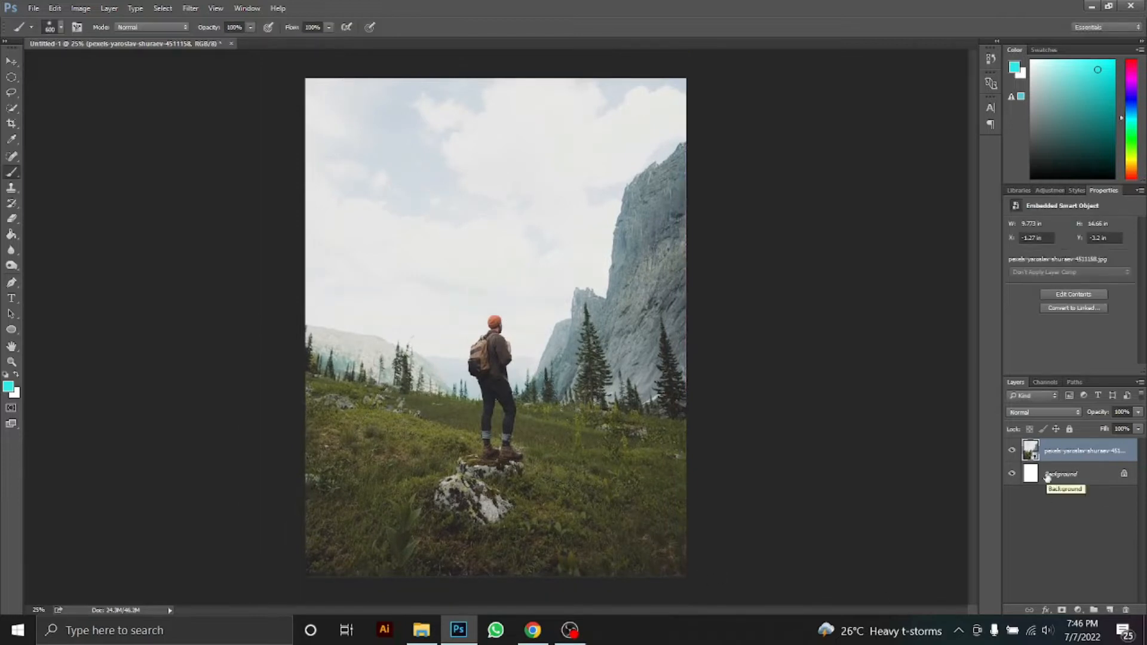
pyautogui.click(1042, 526)
# On a new layer, drag a 53%-opacity dark gradient upward from the image's bottom edge
pyautogui.rightClick(10, 264)
pyautogui.rightClick(11, 251)
pyautogui.rightClick(11, 240)
pyautogui.rightClick(10, 239)
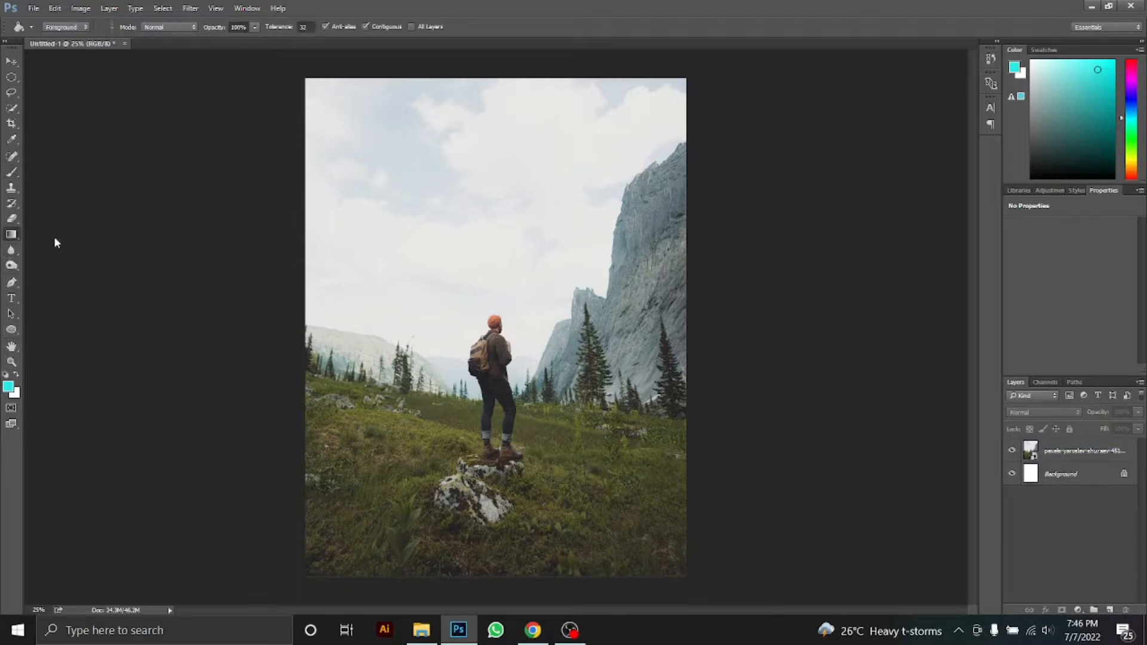
pyautogui.click(46, 234)
pyautogui.hotkey('ctrl', 'shift', 'alt', 'n')
pyautogui.moveTo(320, 44); pyautogui.dragTo(309, 40)
pyautogui.moveTo(511, 576); pyautogui.dragTo(503, 436)
pyautogui.moveTo(497, 576); pyautogui.dragTo(501, 412)
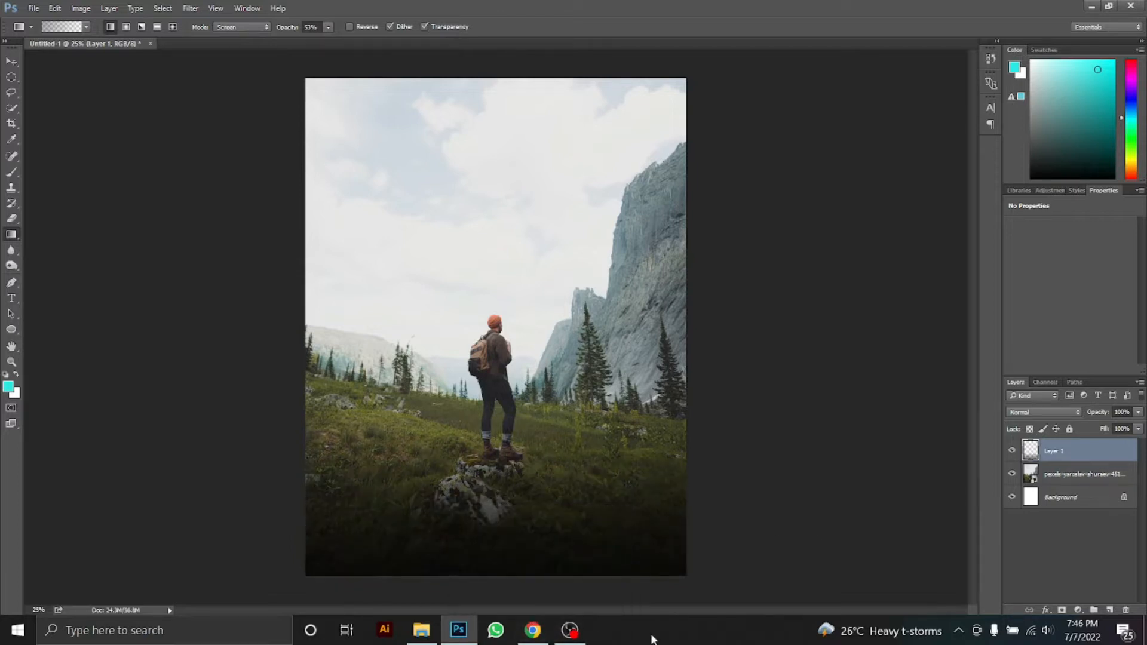
# Type the title 'THE HAND OF' / 'THE EARTH' on two lines at 60 pt in the sky
pyautogui.press('t')
pyautogui.click(385, 157)
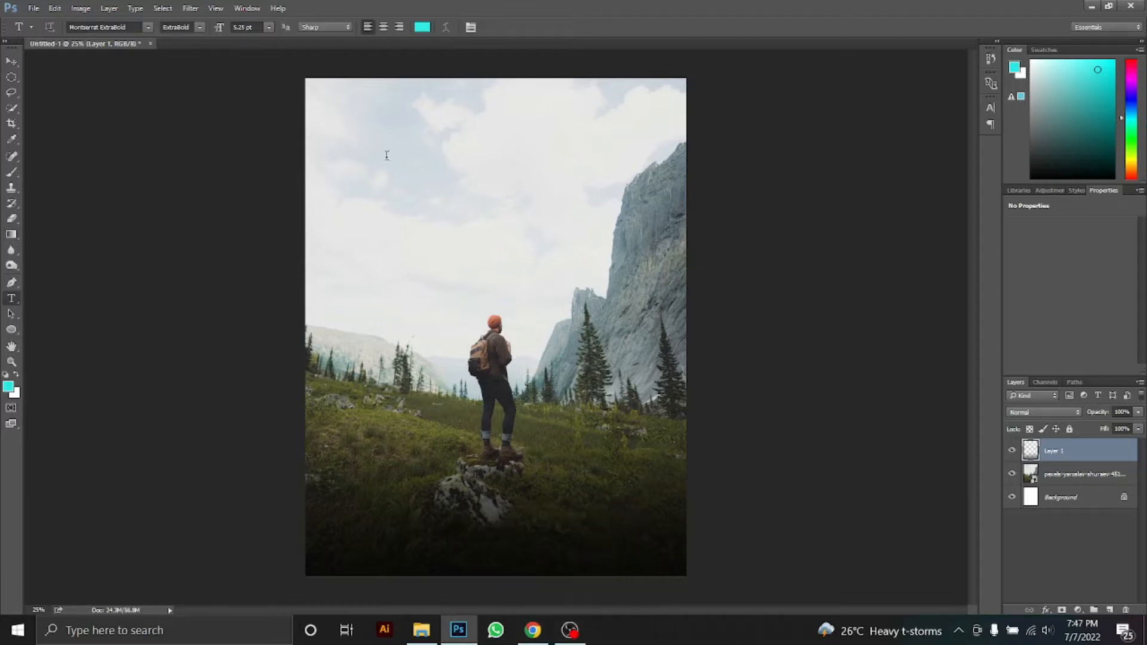
pyautogui.click(269, 27)
pyautogui.click(262, 230)
pyautogui.write('THE')
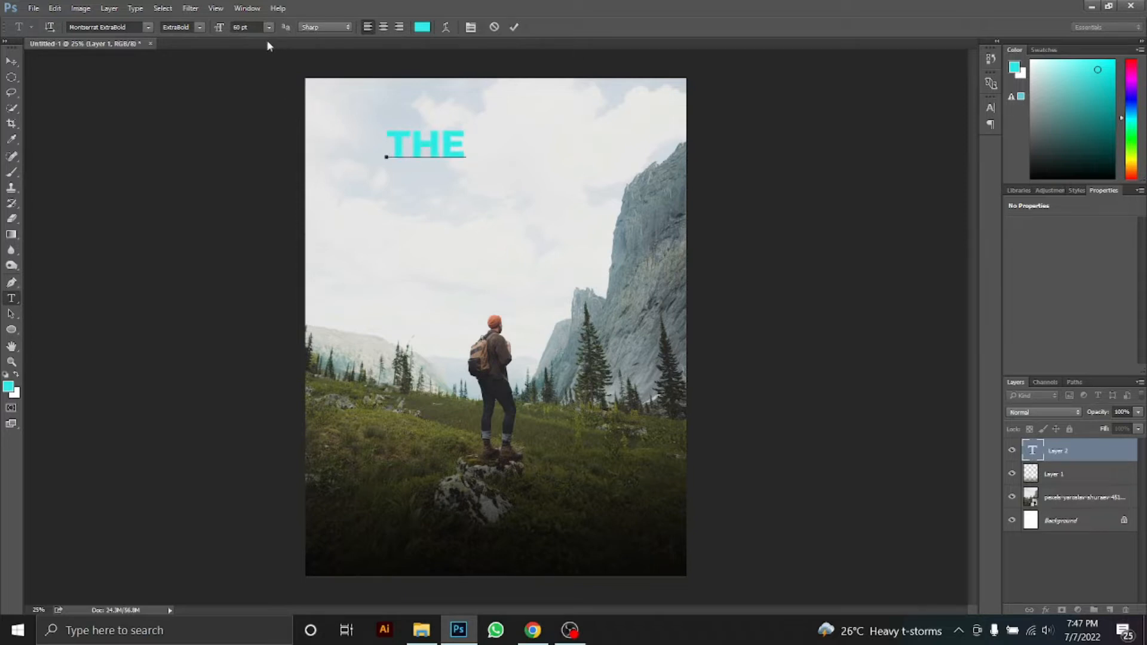
pyautogui.write(' HAND OF')
pyautogui.press('Return')
pyautogui.write('THE EARTH')
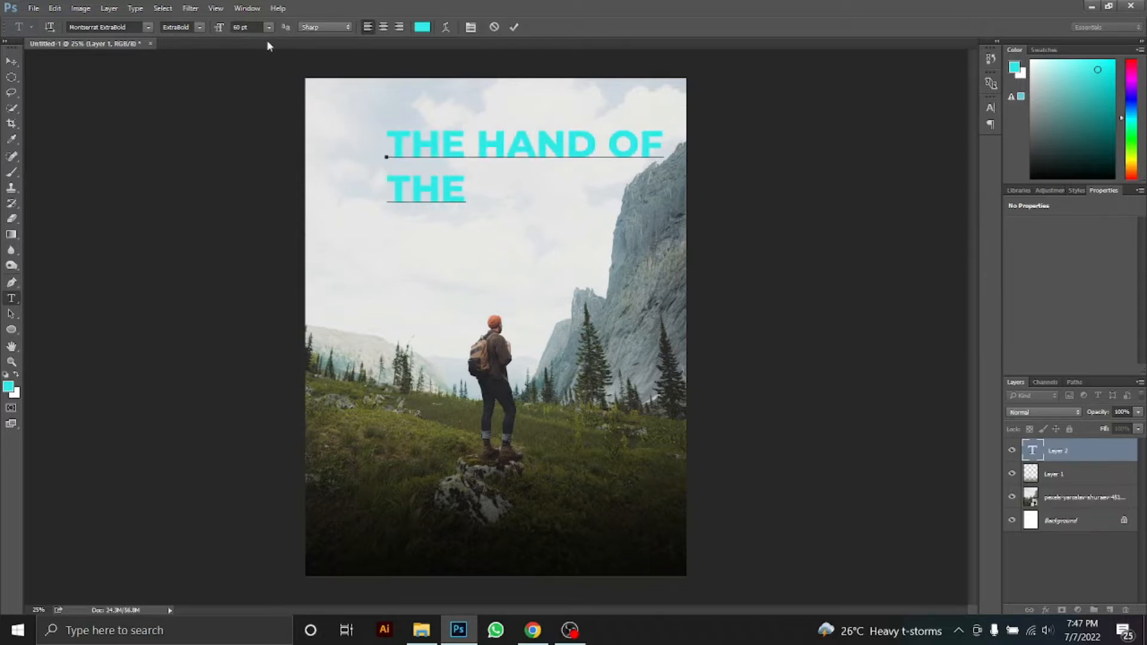
# Centre-align both title lines and commit the text
pyautogui.hotkey('ctrl', 'a')
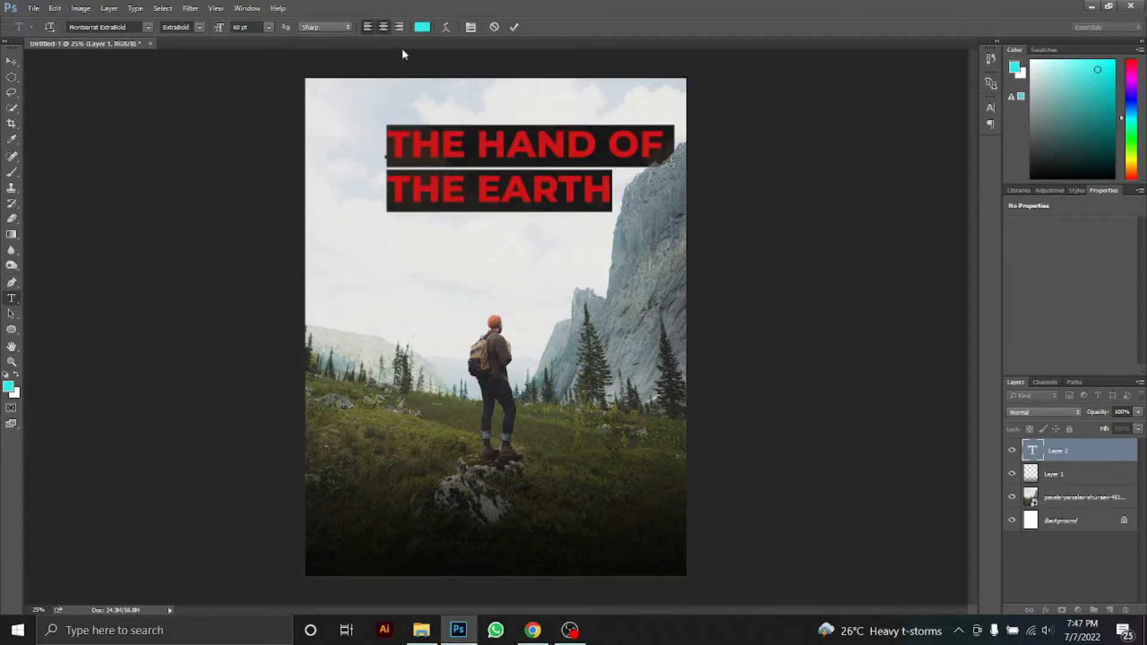
pyautogui.click(382, 27)
pyautogui.click(1077, 576)
pyautogui.keyDown('ctrl'); pyautogui.click(480, 142); pyautogui.keyUp('ctrl')
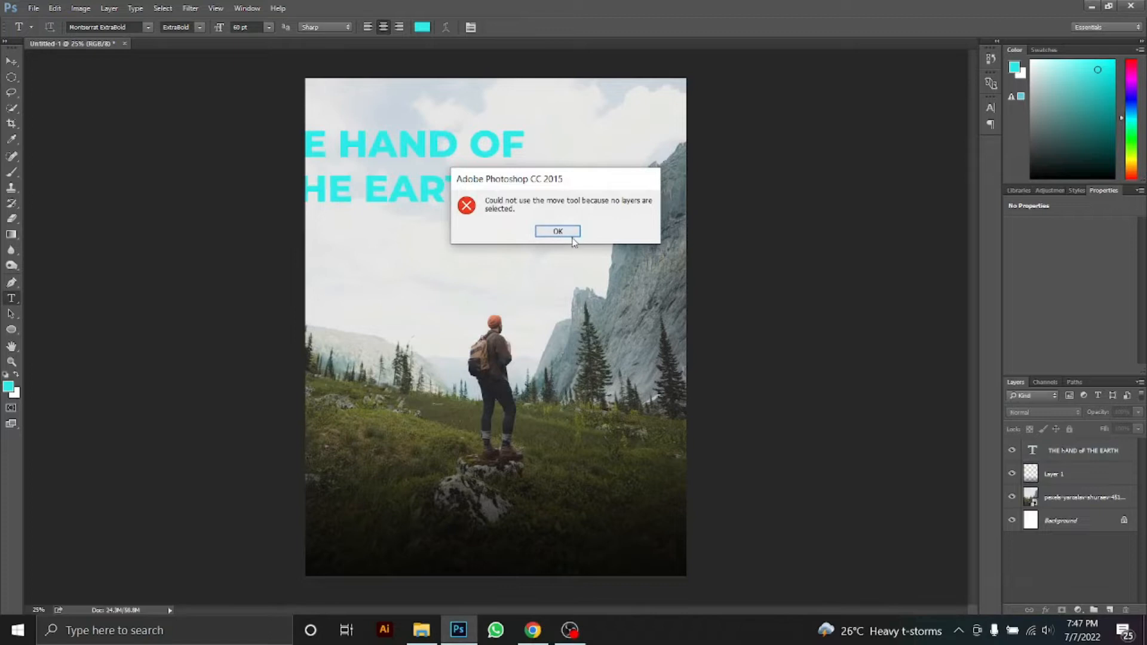
pyautogui.click(571, 234)
# Move the title into the middle of the sky and give it Montserrat Medium weight
pyautogui.click(1071, 453)
pyautogui.hotkey('ctrl', 't')
pyautogui.moveTo(540, 189); pyautogui.dragTo(642, 218)
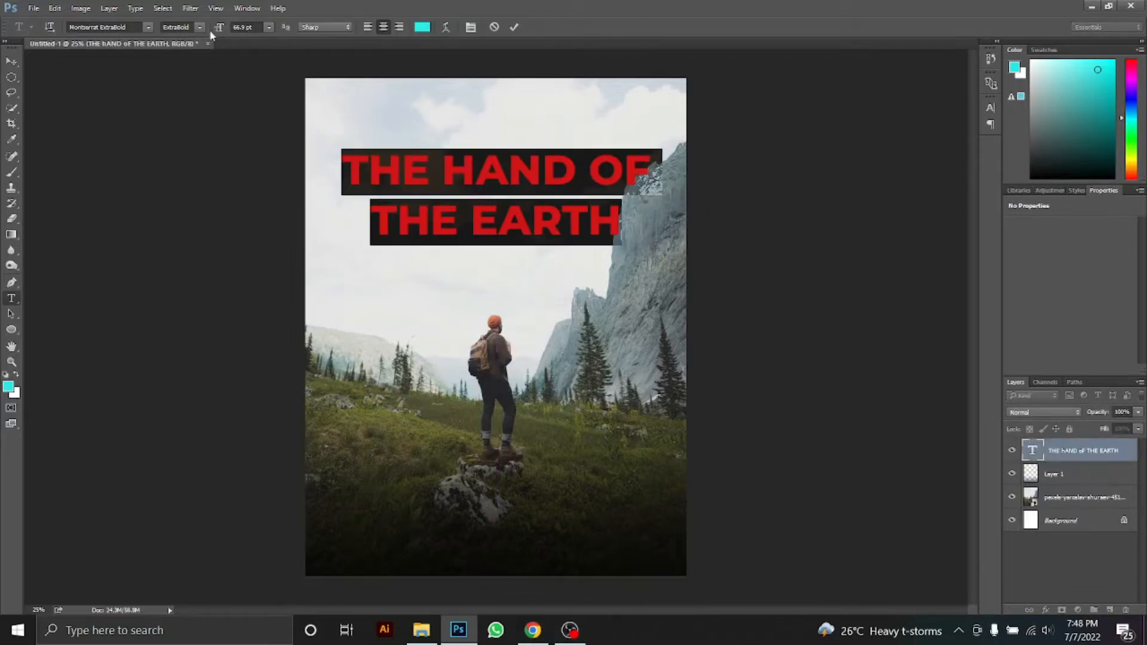
pyautogui.click(200, 27)
pyautogui.click(189, 118)
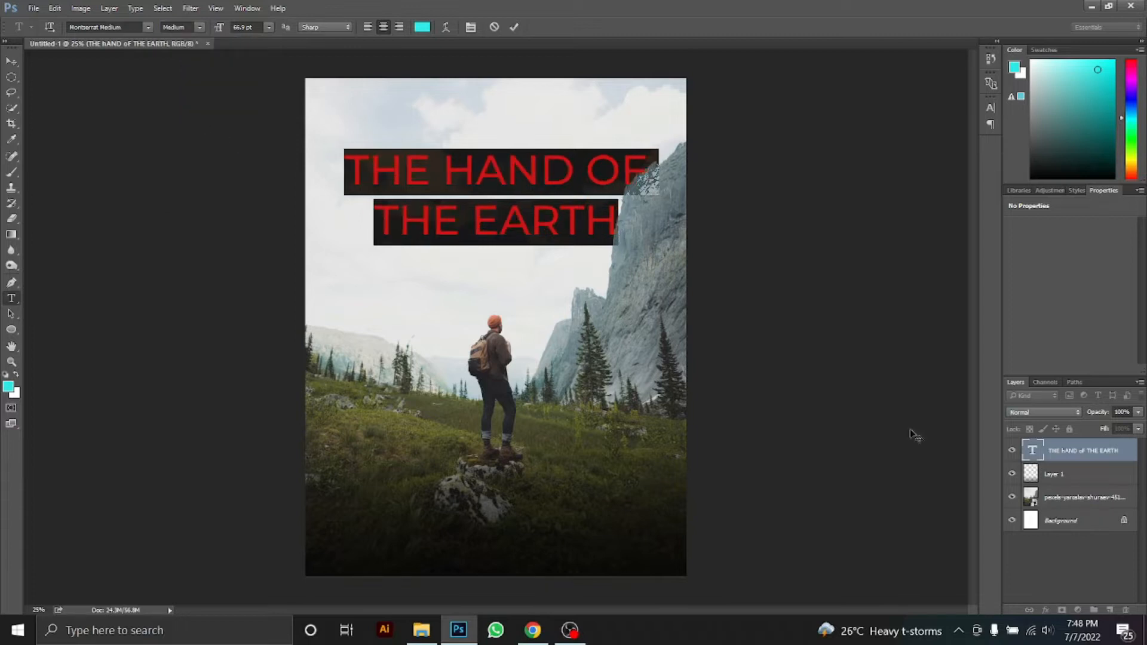
pyautogui.click(1115, 566)
# Change the title text colour to dark teal
pyautogui.moveTo(656, 252); pyautogui.dragTo(401, 61)
pyautogui.click(421, 27)
pyautogui.click(387, 532)
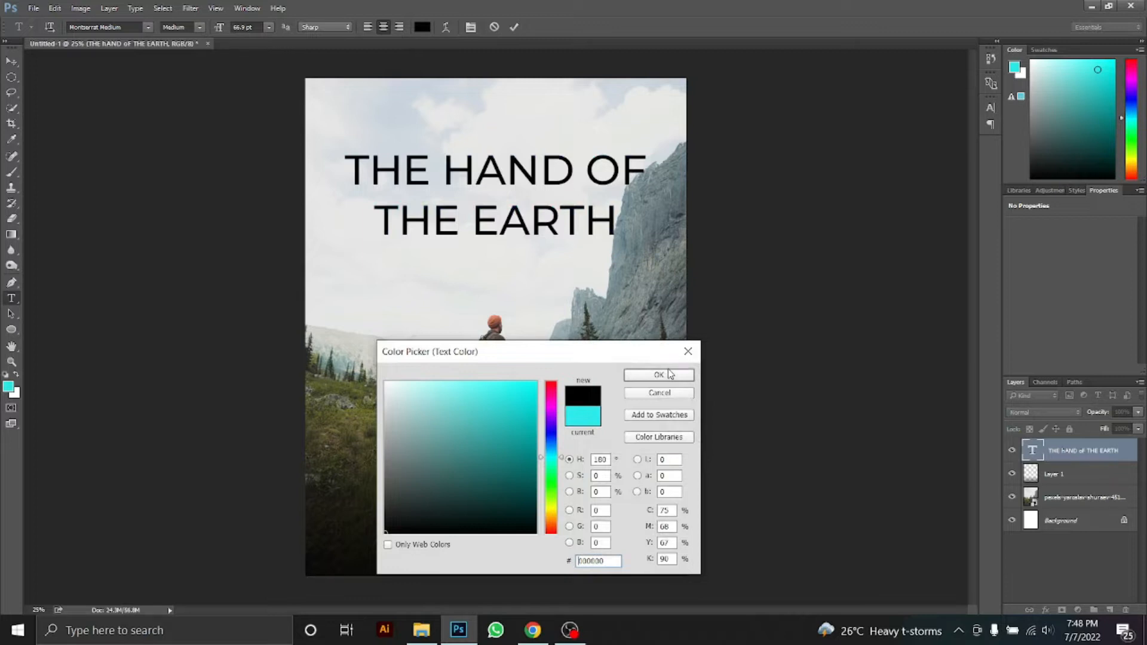
pyautogui.click(658, 375)
pyautogui.moveTo(1092, 141); pyautogui.dragTo(1088, 175)
pyautogui.click(1089, 549)
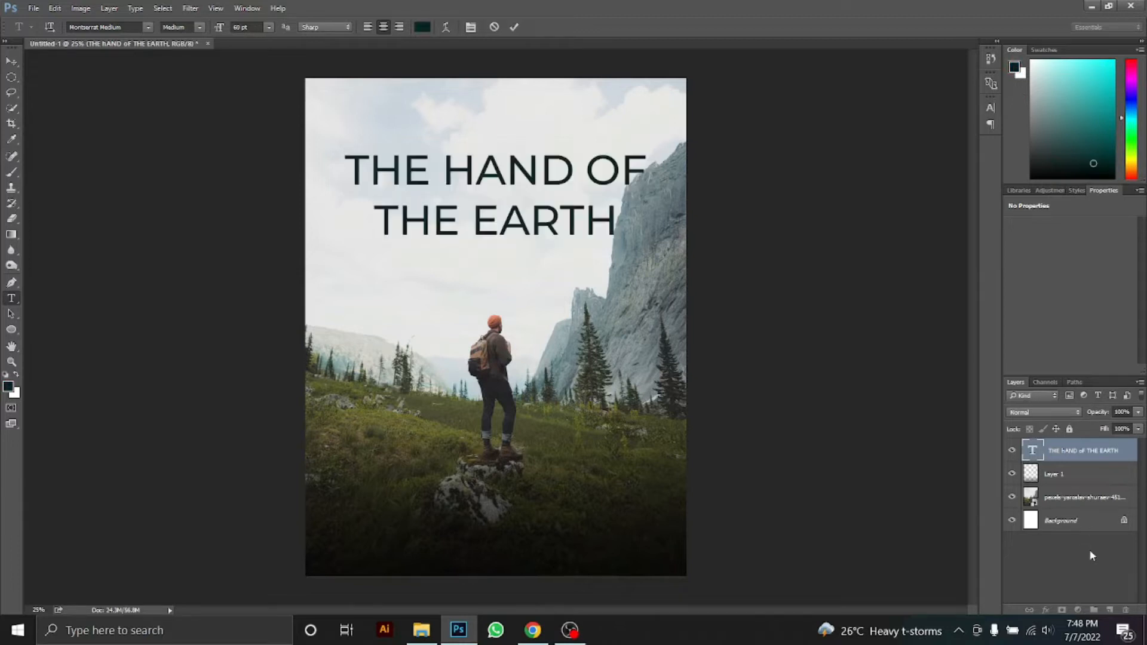
# Type 'THE BEST SELLER' as a new text line at the top of the page
pyautogui.click(402, 99)
pyautogui.write('THE BE')
pyautogui.write('ST SELLING')
pyautogui.press('BackSpace')
pyautogui.press('BackSpace')
pyautogui.press('BackSpace')
pyautogui.write('ER')
pyautogui.click(1073, 575)
# Shrink THE BEST SELLER to about half size and centre it above the title
pyautogui.click(1093, 454)
pyautogui.hotkey('ctrl', 't')
pyautogui.moveTo(572, 110)
pyautogui.mouseDown()
pyautogui.moveTo(499, 84)
pyautogui.moveTo(568, 92)
pyautogui.moveTo(540, 106)
pyautogui.moveTo(551, 106)
pyautogui.mouseUp()
pyautogui.click(11, 298)
pyautogui.click(563, 103)
# Set THE BEST SELLER to Montserrat Light weight
pyautogui.click(1056, 474)
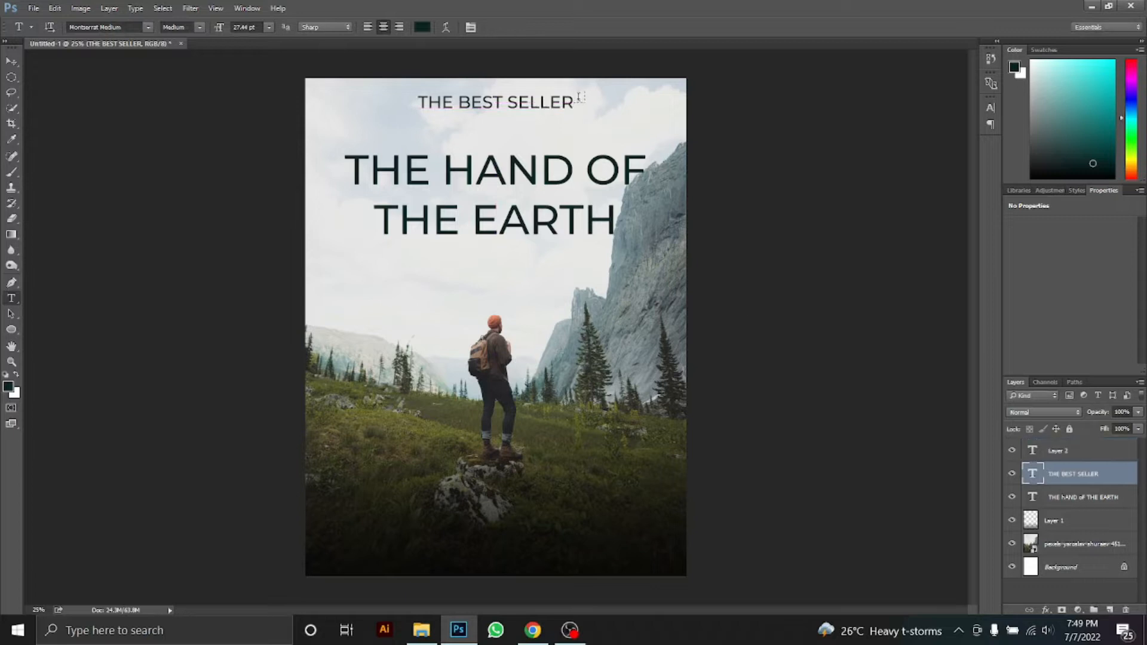
pyautogui.moveTo(577, 100); pyautogui.dragTo(334, 98)
pyautogui.click(199, 28)
pyautogui.click(199, 97)
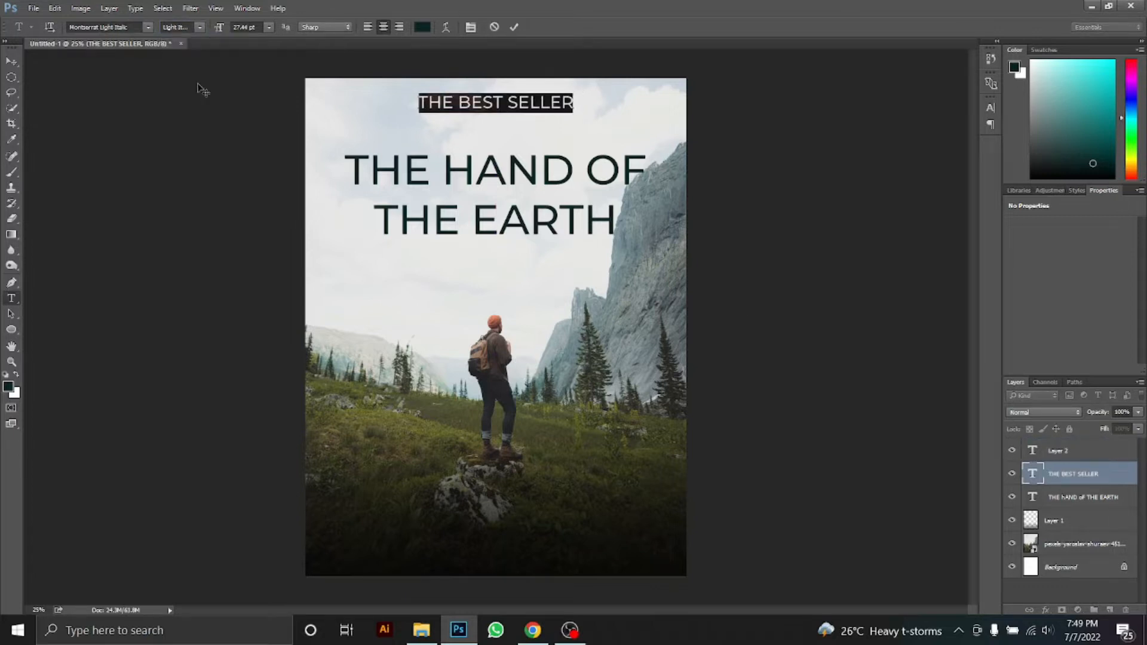
pyautogui.click(199, 28)
pyautogui.click(179, 77)
pyautogui.click(1053, 586)
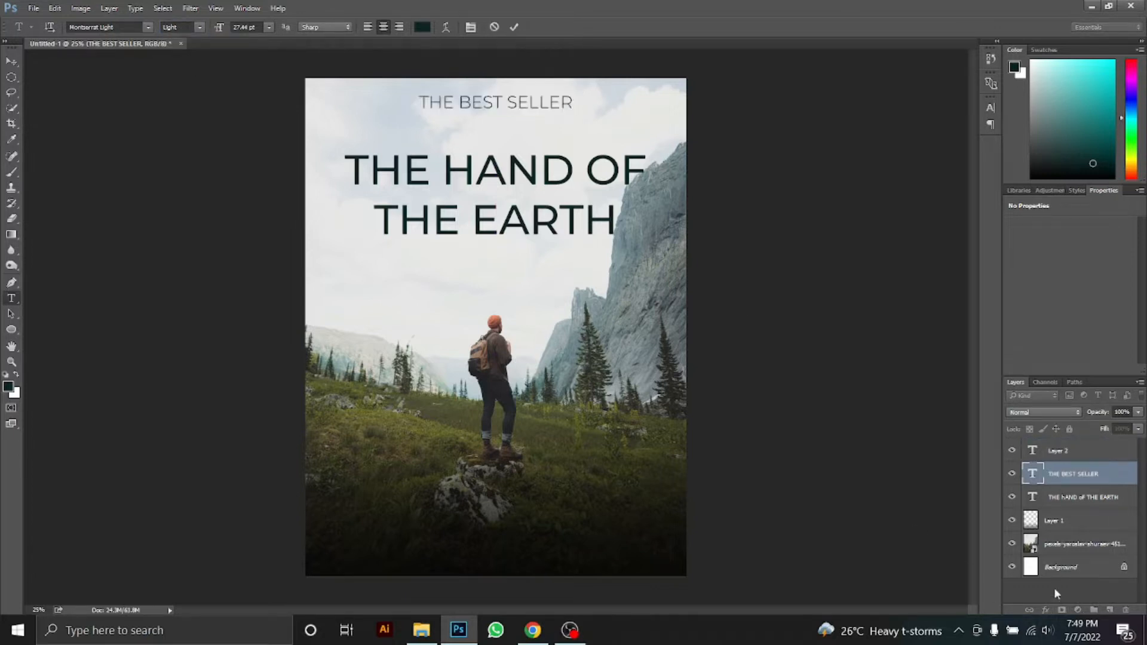
pyautogui.keyDown('ctrl'); pyautogui.click(546, 171); pyautogui.keyUp('ctrl')
pyautogui.click(568, 231)
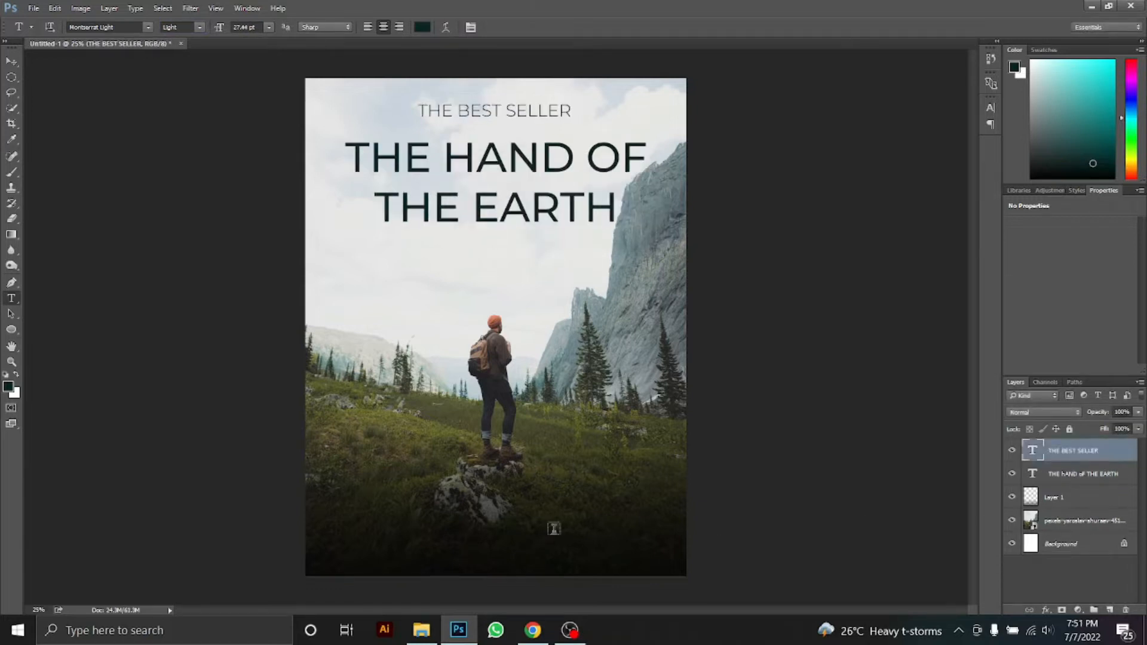
# Type the author's name near the bottom of the cover in bold
pyautogui.click(422, 556)
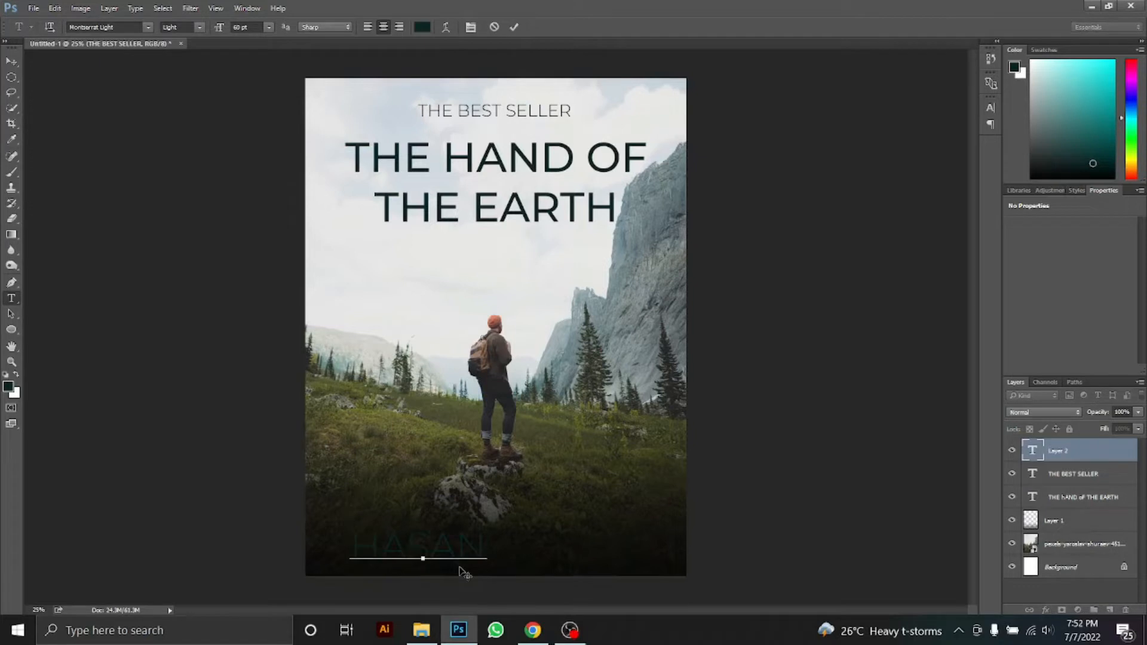
pyautogui.hotkey('ctrl', 'a')
pyautogui.click(199, 28)
pyautogui.click(179, 143)
pyautogui.click(1068, 450)
# Shrink and centre the author's name, and colour it near white
pyautogui.hotkey('ctrl', 't')
pyautogui.moveTo(583, 568); pyautogui.dragTo(516, 541)
pyautogui.press('Return')
pyautogui.hotkey('ctrl', 'a')
pyautogui.moveTo(1062, 141); pyautogui.dragTo(1032, 66)
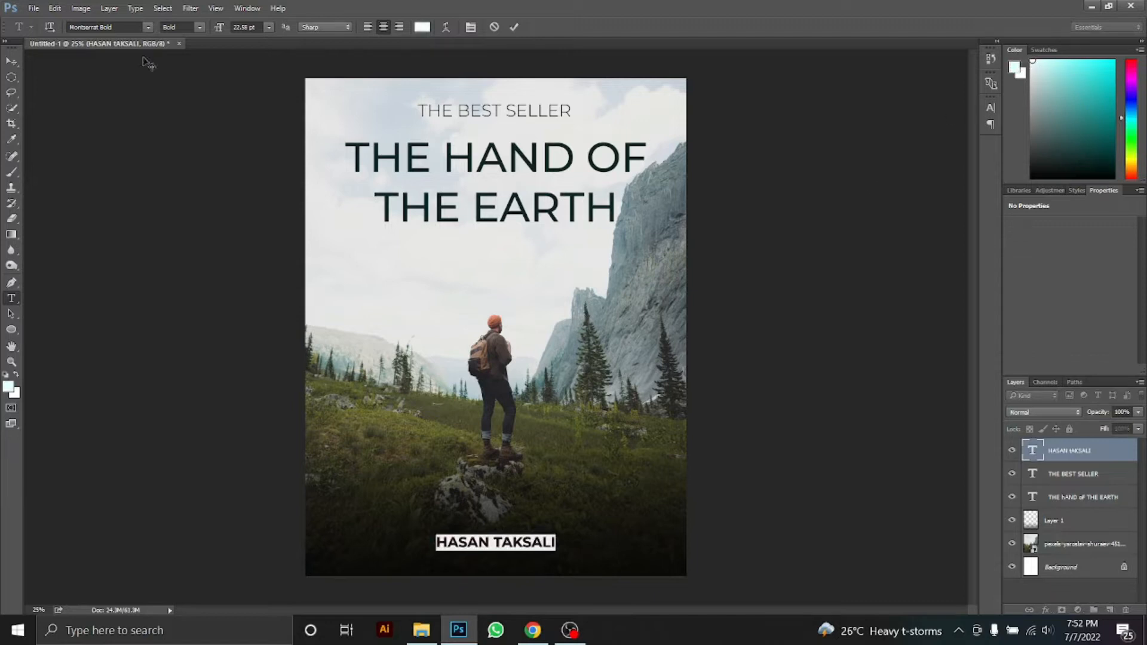
pyautogui.click(12, 62)
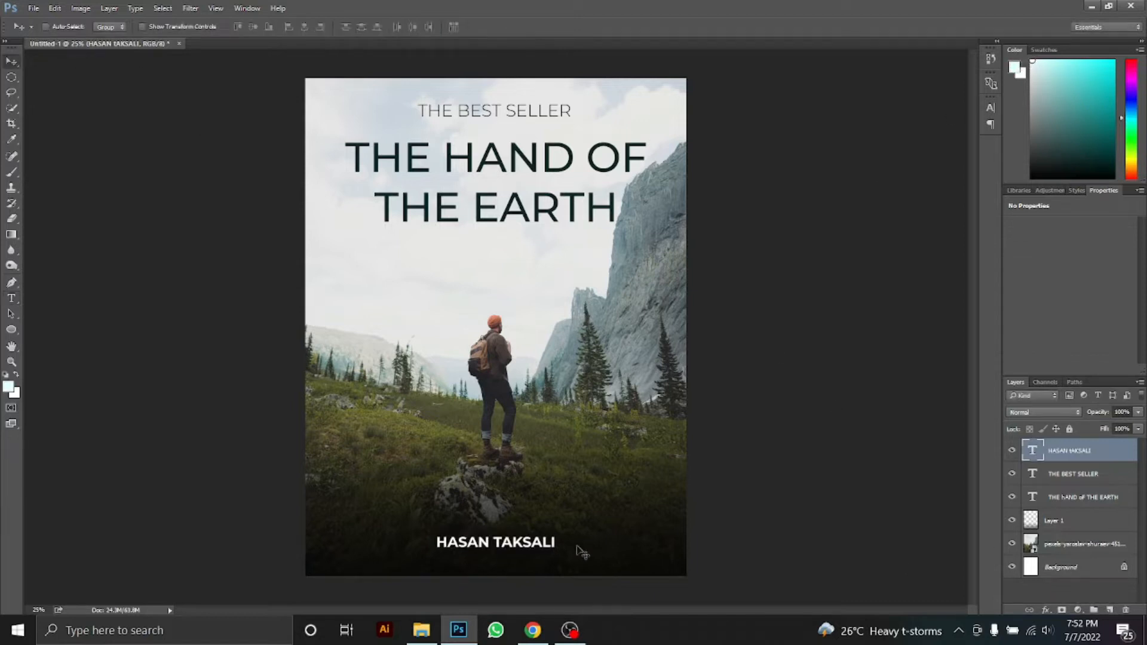
# Change the author's name to SemiBold weight
pyautogui.press('t')
pyautogui.click(558, 543)
pyautogui.hotkey('ctrl', 'a')
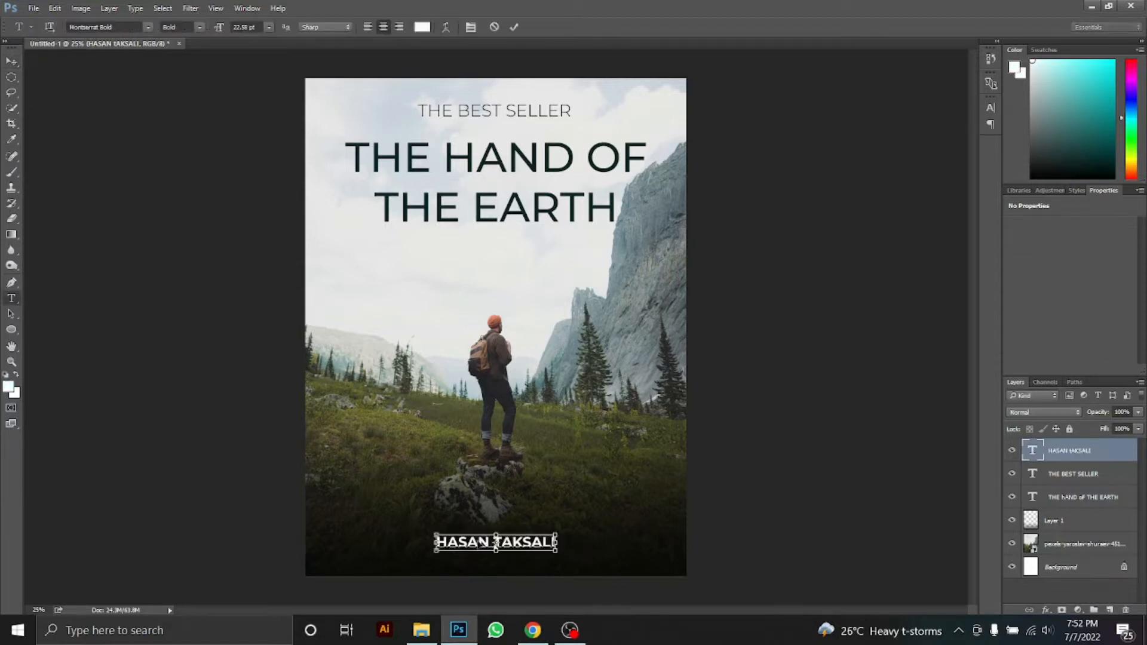
pyautogui.click(201, 27)
pyautogui.click(185, 139)
pyautogui.click(1045, 473)
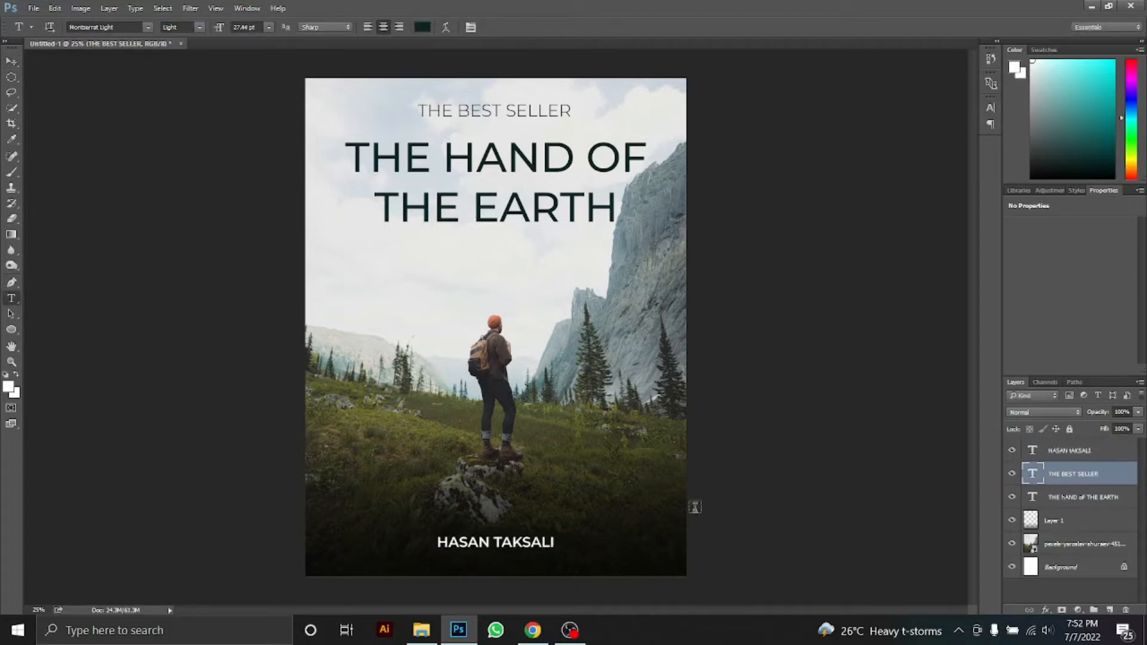
# Apply Color Balance to the hiker photo, shifting it towards blue by +18
pyautogui.moveTo(521, 625)
pyautogui.click(1082, 565)
pyautogui.click(1078, 544)
pyautogui.hotkey('ctrl', 'b')
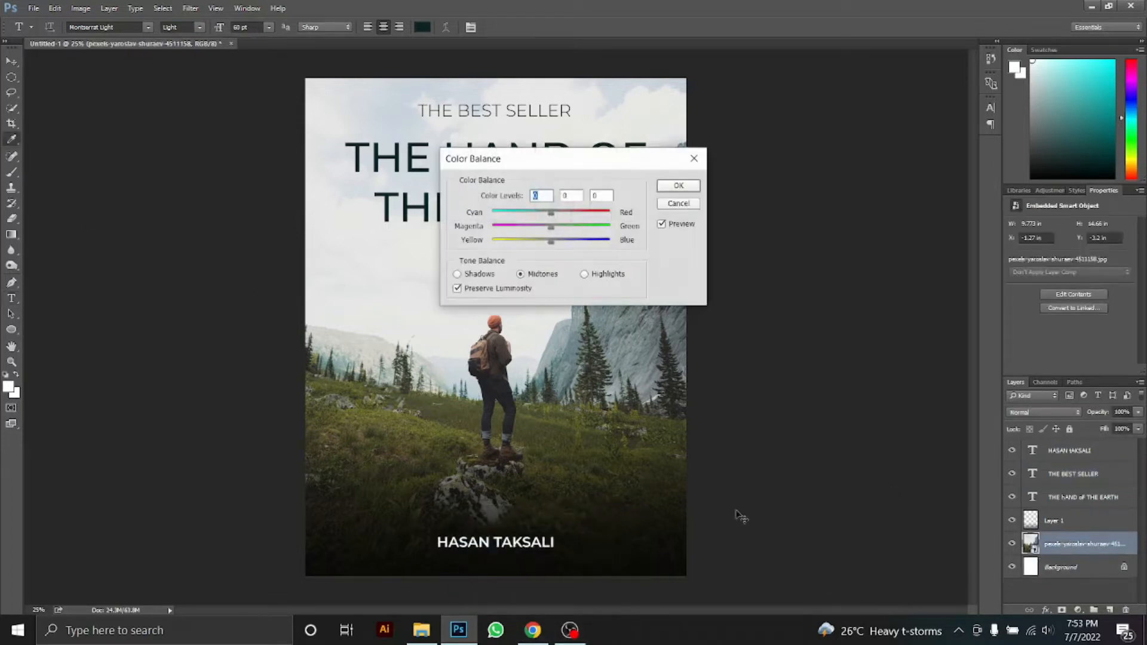
pyautogui.moveTo(588, 157); pyautogui.dragTo(756, 179)
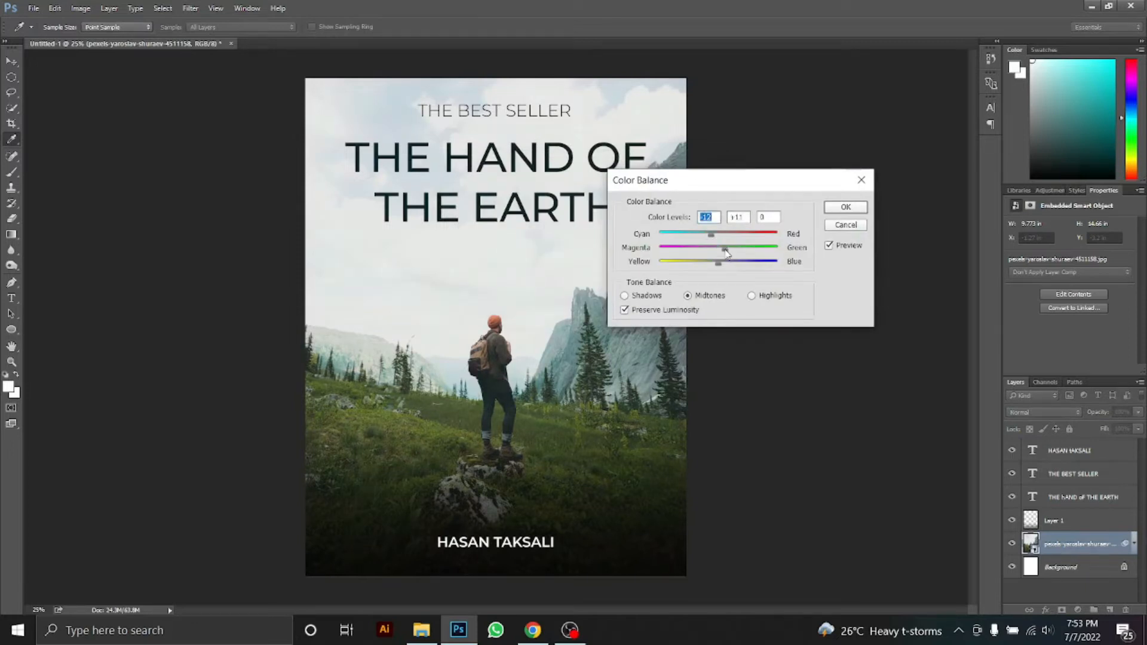
pyautogui.press('Tab')
pyautogui.moveTo(718, 263); pyautogui.dragTo(730, 264)
pyautogui.click(836, 209)
# Add a dark edge vignette with Lens Correction's custom Vignette Amount
pyautogui.click(190, 10)
pyautogui.click(218, 110)
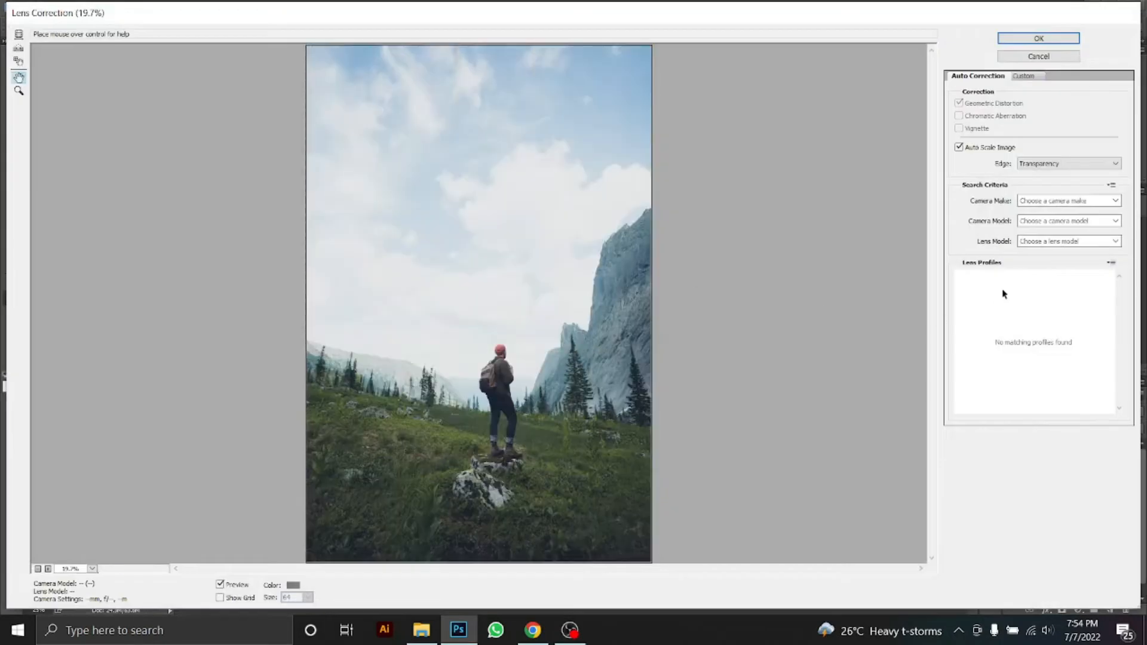
pyautogui.click(1038, 77)
pyautogui.moveTo(1039, 257); pyautogui.dragTo(968, 266)
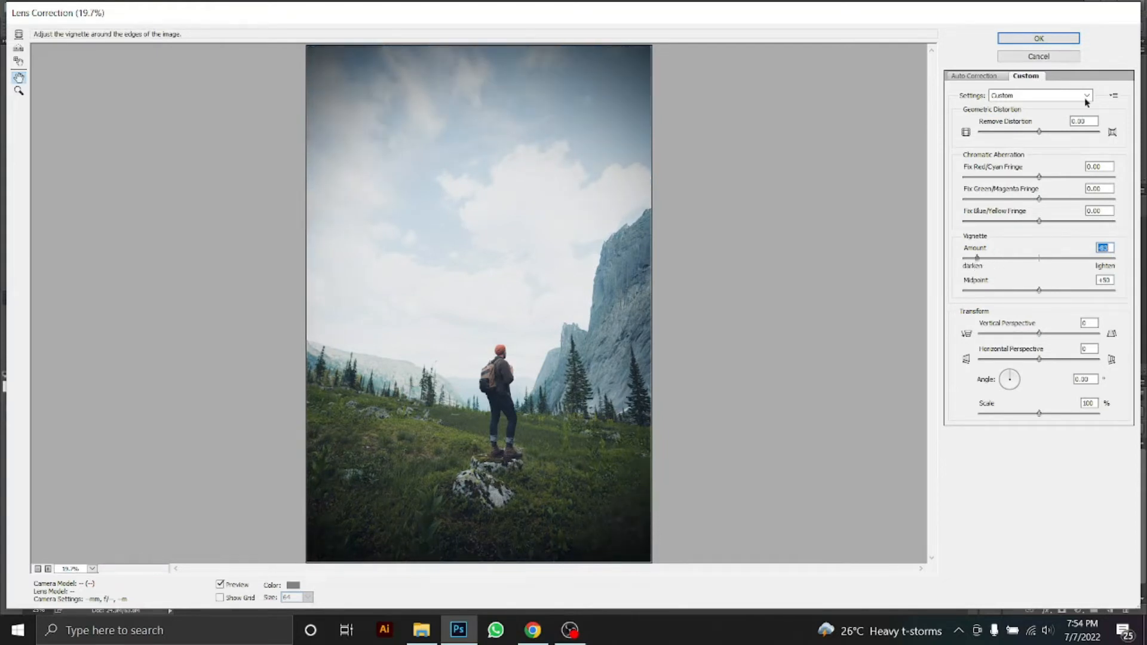
pyautogui.click(1044, 38)
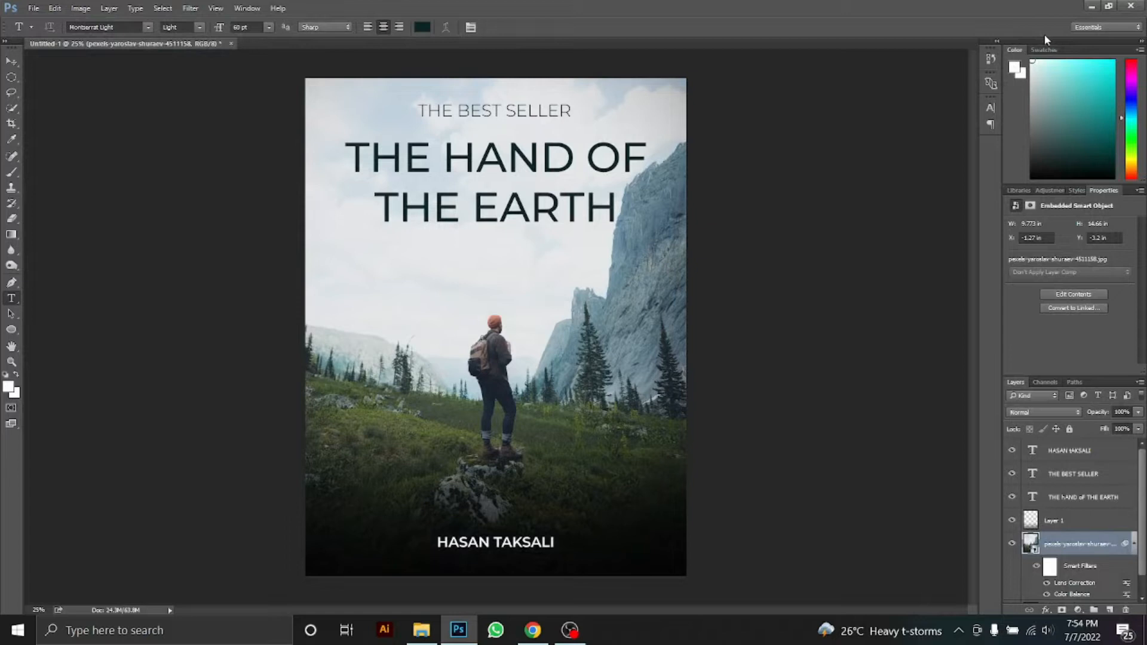
# Create a new blank page-sized document, Untitled-2, and bring up the Downloads folder
pyautogui.scroll(-2, 1080, 521)
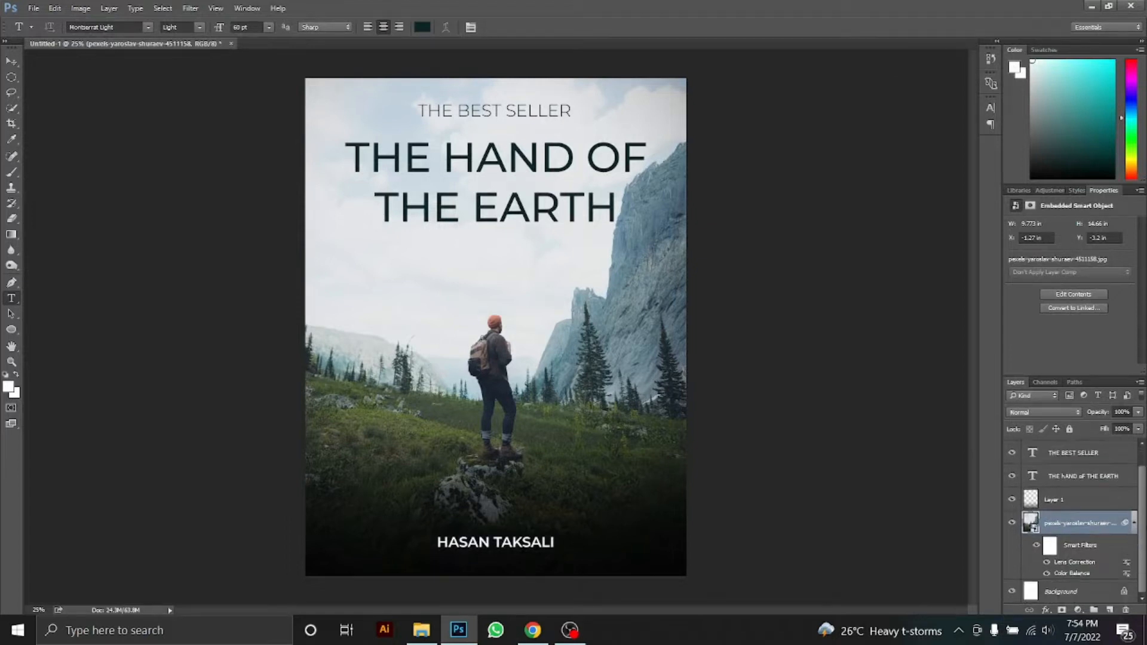
pyautogui.click(34, 7)
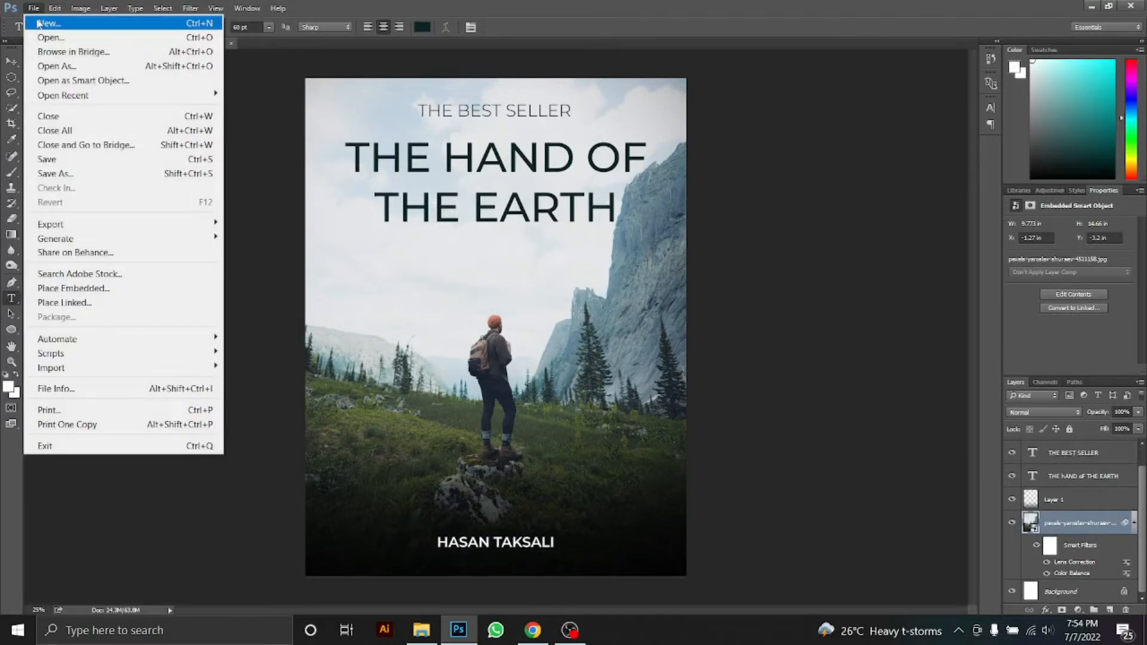
pyautogui.click(45, 22)
pyautogui.click(701, 152)
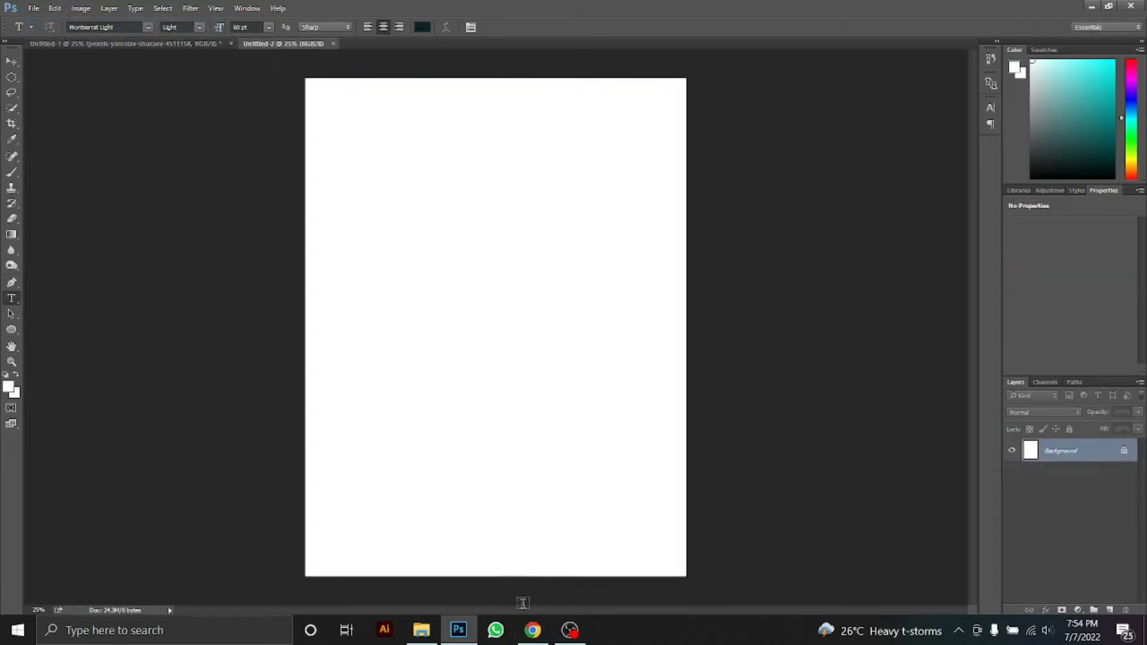
pyautogui.click(421, 630)
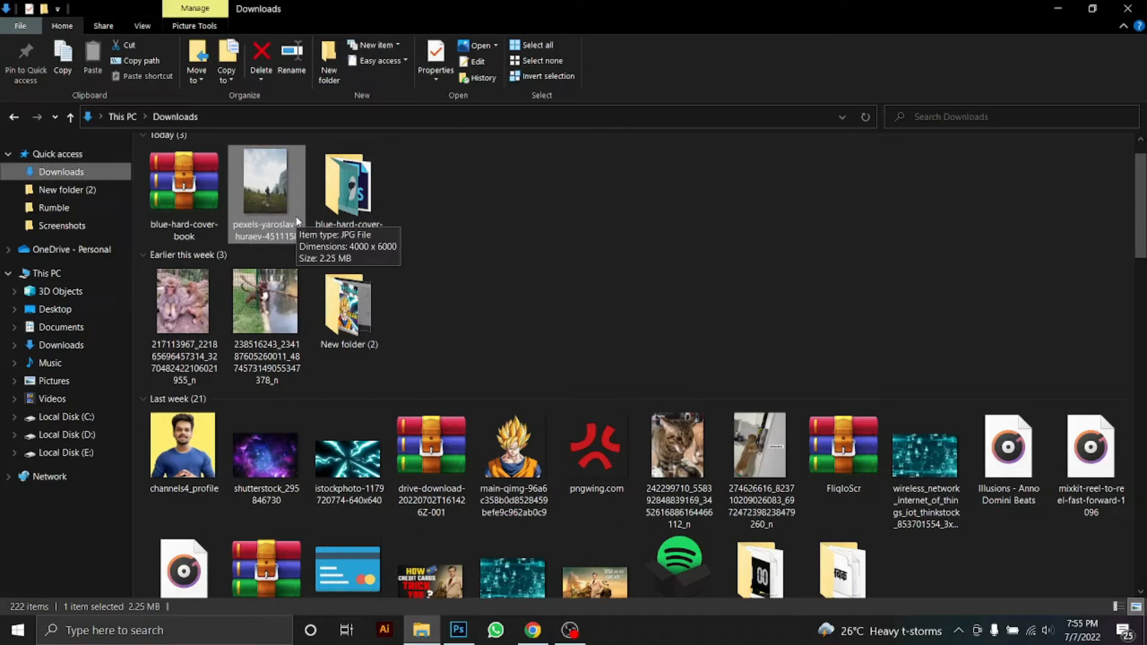
# Drag the hiker JPG into Untitled-2 and scale it up over the page
pyautogui.moveTo(297, 221); pyautogui.dragTo(553, 341)
pyautogui.moveTo(789, 642); pyautogui.dragTo(806, 644)
pyautogui.moveTo(661, 508); pyautogui.dragTo(635, 417)
pyautogui.moveTo(712, 595); pyautogui.dragTo(785, 644)
pyautogui.moveTo(678, 513); pyautogui.dragTo(660, 453)
pyautogui.moveTo(736, 598); pyautogui.dragTo(796, 642)
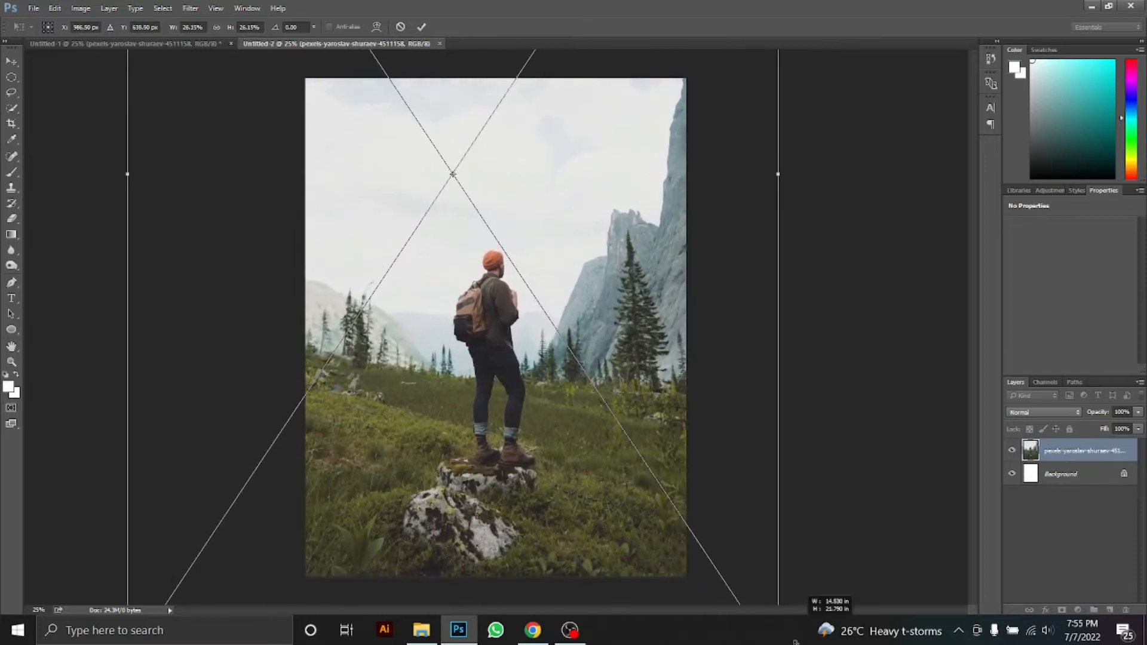
# Nudge the photo up and commit its size and position on the back cover
pyautogui.moveTo(662, 488); pyautogui.dragTo(669, 465)
pyautogui.press('t')
pyautogui.press('Return')
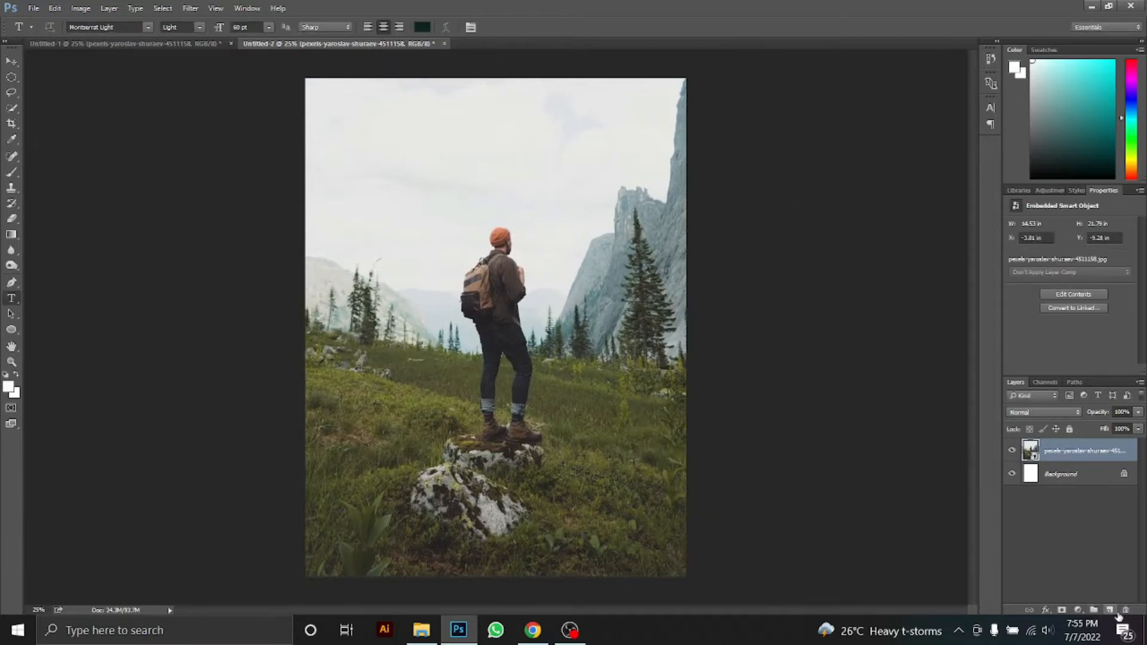
# Add a new layer filled with solid black and lower its opacity to 78%
pyautogui.click(1109, 609)
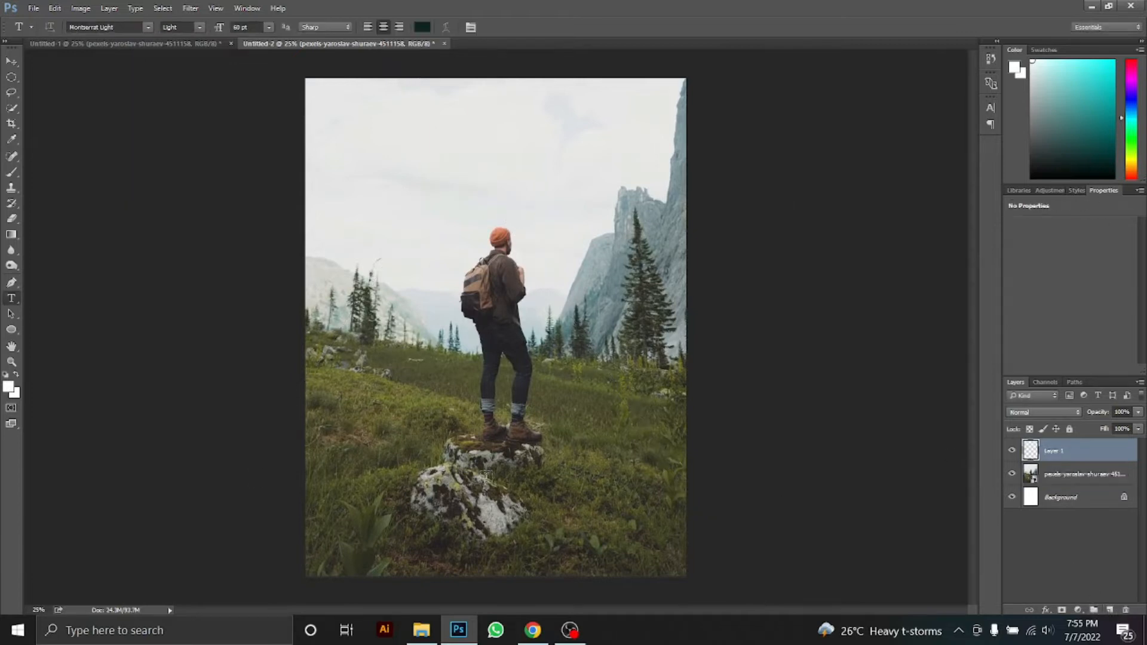
pyautogui.click(11, 251)
pyautogui.click(11, 234)
pyautogui.click(57, 241)
pyautogui.click(6, 375)
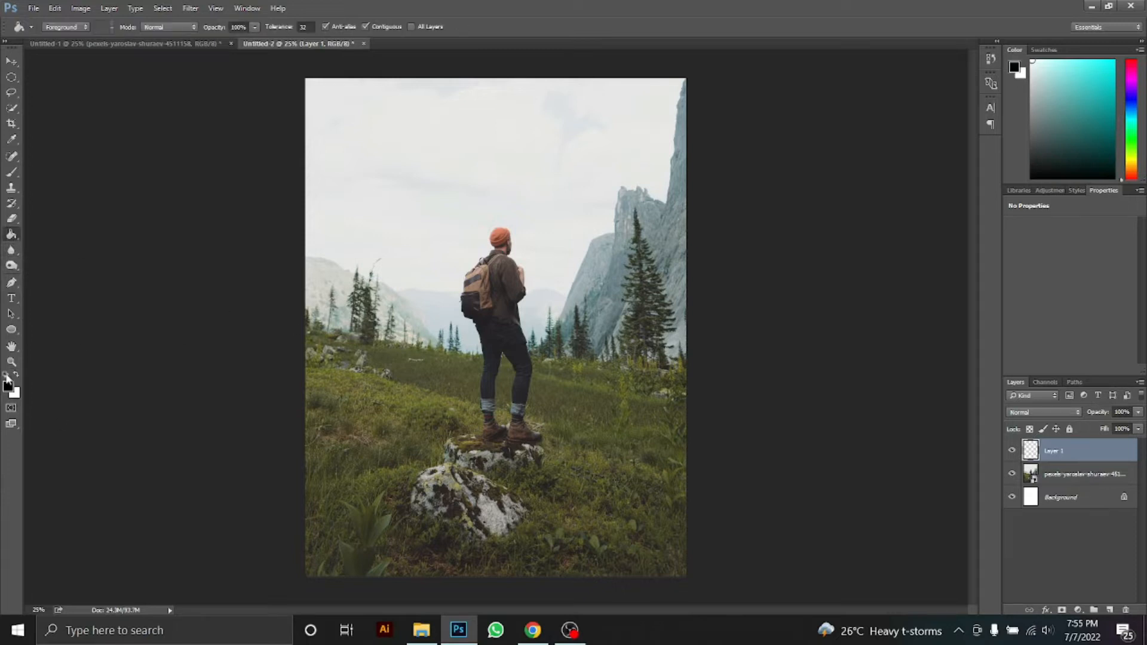
pyautogui.click(399, 311)
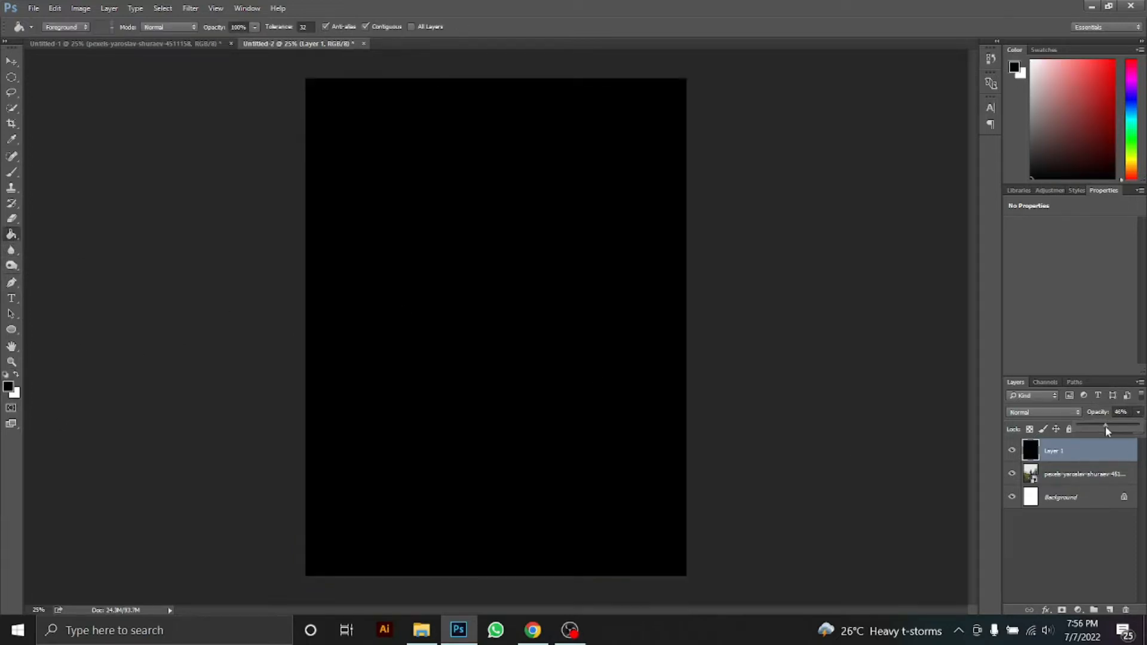
pyautogui.moveTo(1105, 427); pyautogui.dragTo(1123, 430)
# Copy the title layer from the front cover into the back-cover document
pyautogui.press('t')
pyautogui.hotkey('ctrl', 'Tab')
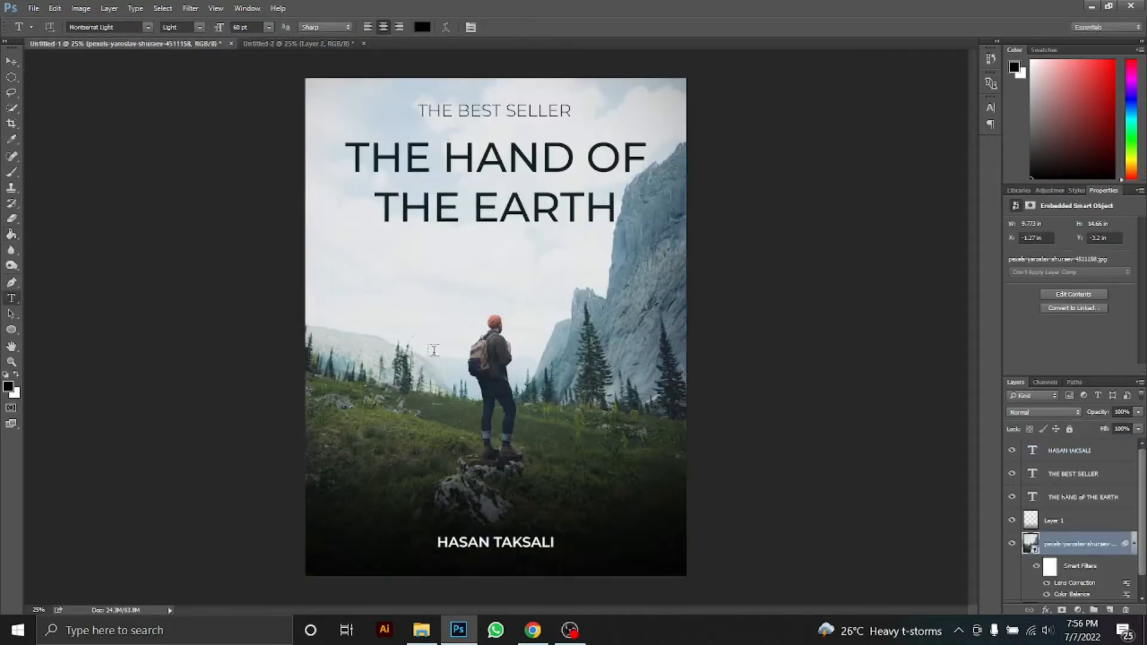
pyautogui.press('v')
pyautogui.press('ctrl')
pyautogui.moveTo(333, 49); pyautogui.dragTo(528, 168)
pyautogui.click(142, 42)
pyautogui.click(302, 43)
# Recolour the back-cover title text white
pyautogui.press('t')
pyautogui.moveTo(615, 192); pyautogui.dragTo(331, 120)
pyautogui.click(421, 27)
pyautogui.moveTo(411, 395); pyautogui.dragTo(384, 381)
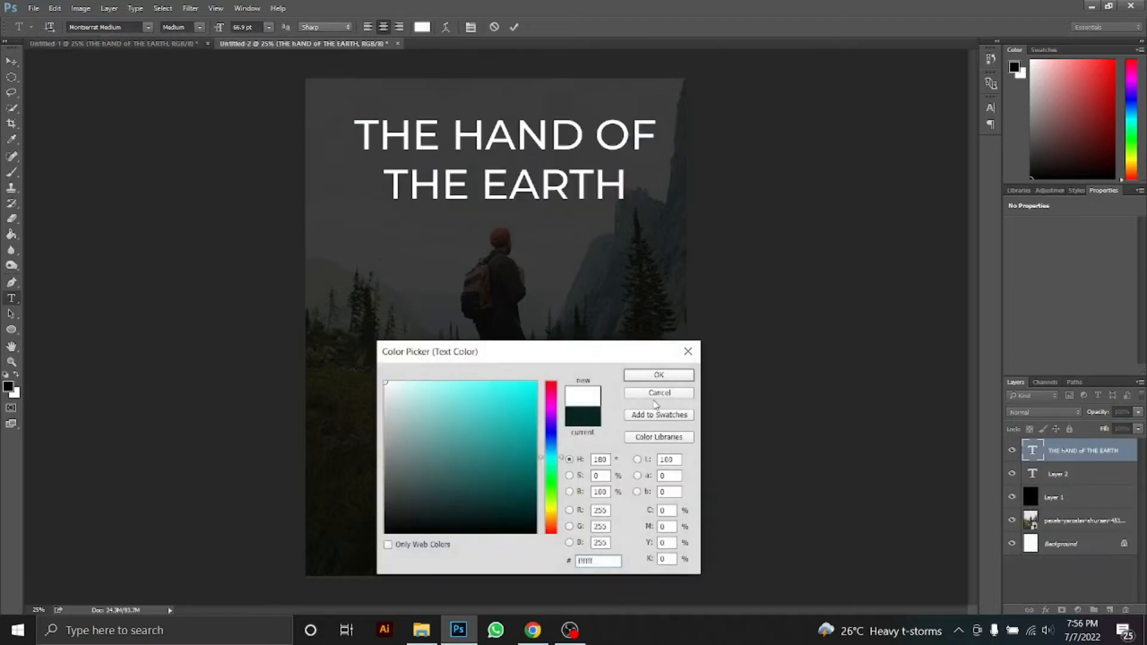
pyautogui.click(658, 375)
pyautogui.click(1062, 481)
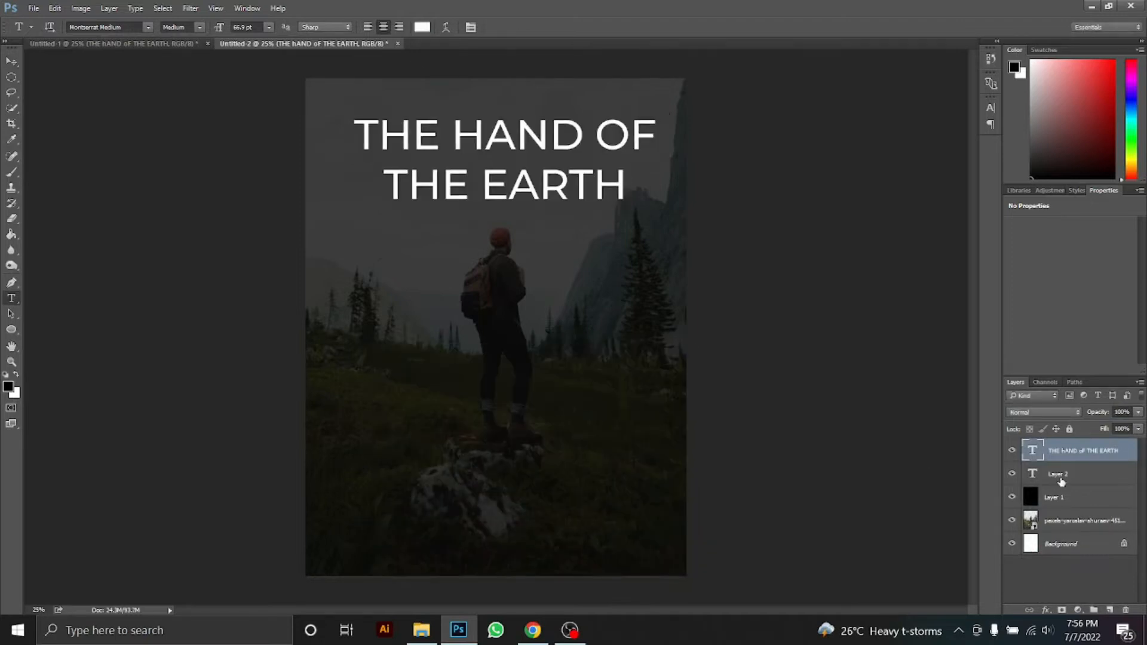
# Shrink the title to about two-thirds size and move it up near the top
pyautogui.hotkey('ctrl', 't')
pyautogui.moveTo(658, 114); pyautogui.dragTo(608, 130)
pyautogui.moveTo(590, 171); pyautogui.dragTo(273, 119)
# Join the title into the single line 'THE HAND OF THE EARTH'
pyautogui.press('Return')
pyautogui.click(407, 169)
pyautogui.press('BackSpace')
pyautogui.press('Return')
pyautogui.press('BackSpace')
pyautogui.hotkey('ctrl', 'Return')
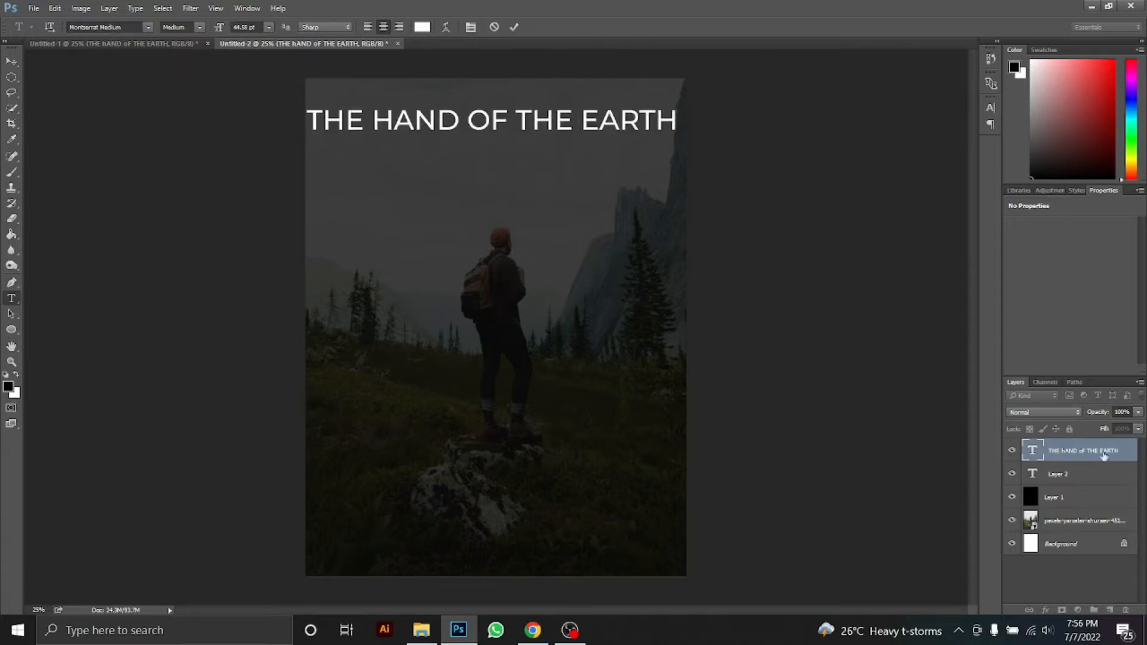
# Scale the title down to about 85% and set its size to 18 pt
pyautogui.hotkey('ctrl', 't')
pyautogui.moveTo(679, 120); pyautogui.dragTo(615, 136)
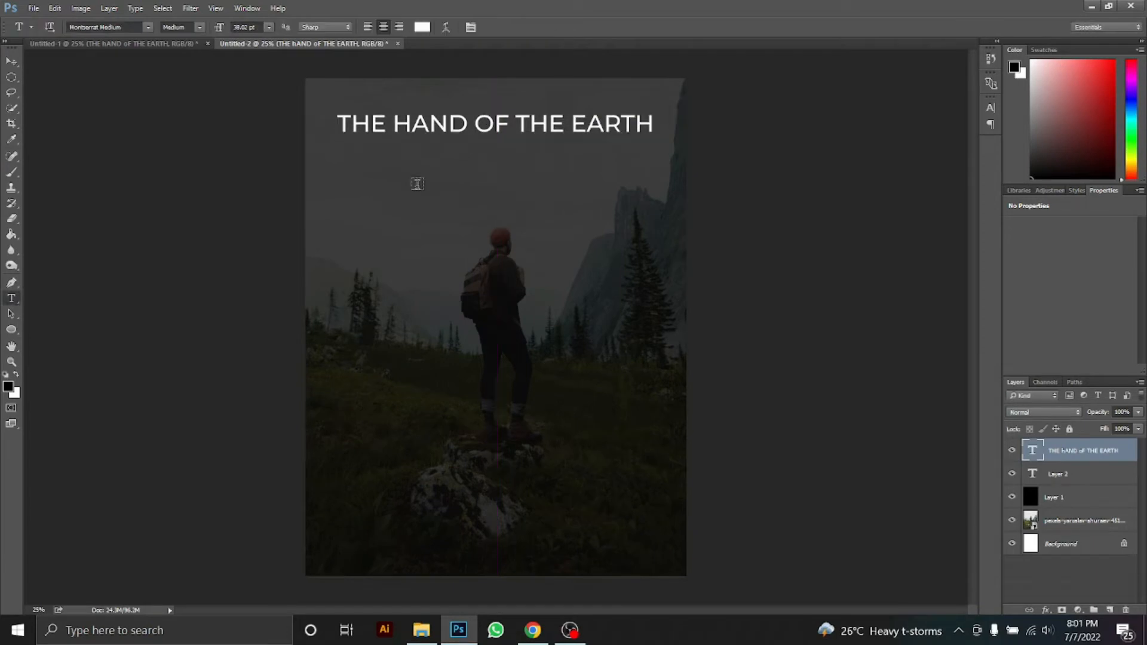
pyautogui.click(269, 27)
# Undo the title size change, then paste the quote as 18 pt text under the title, broken after 'THOSE'
pyautogui.click(251, 160)
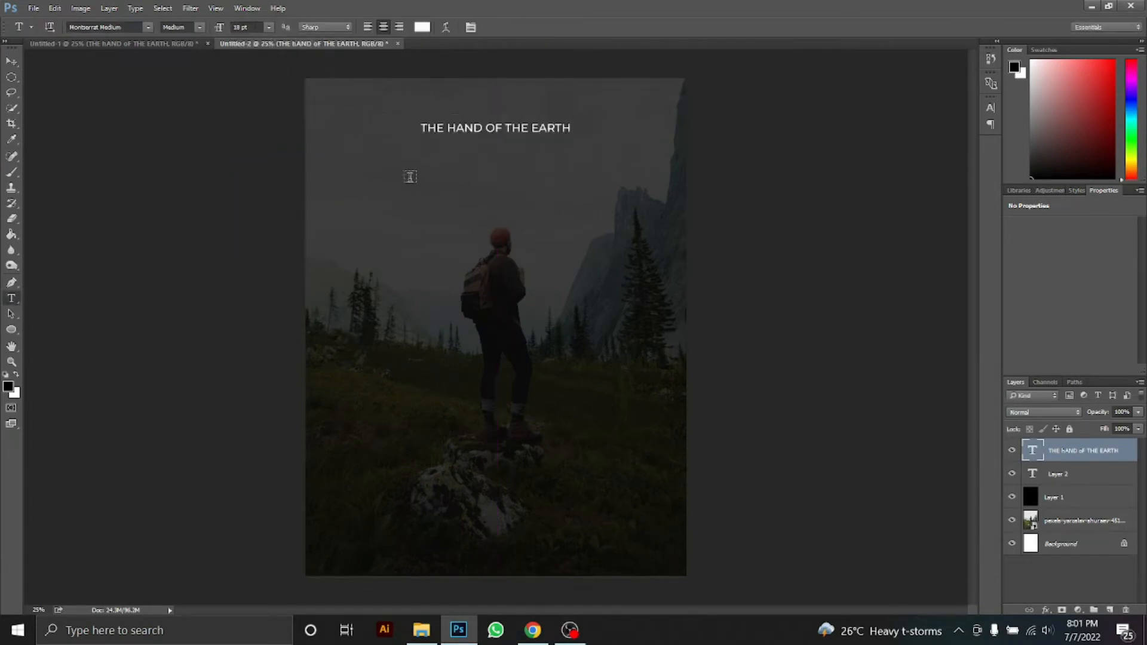
pyautogui.hotkey('ctrl', 'z')
pyautogui.click(1080, 476)
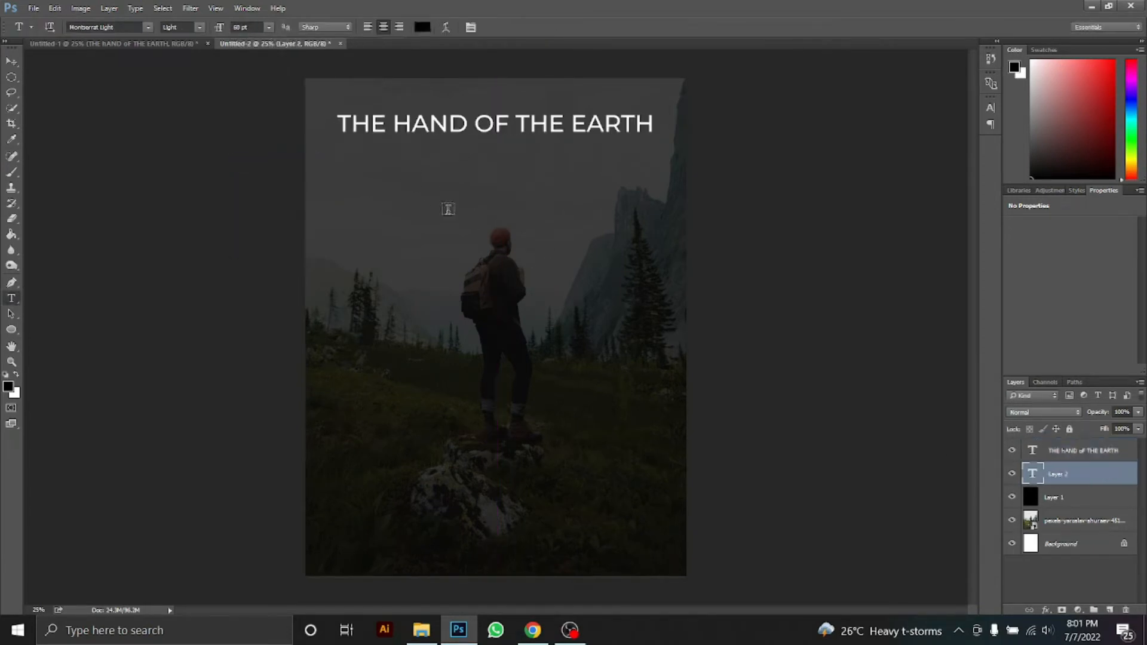
pyautogui.click(408, 181)
pyautogui.click(269, 27)
pyautogui.click(251, 159)
pyautogui.hotkey('ctrl', 'v')
pyautogui.click(436, 175)
pyautogui.press('Return')
pyautogui.moveTo(429, 182); pyautogui.dragTo(529, 187)
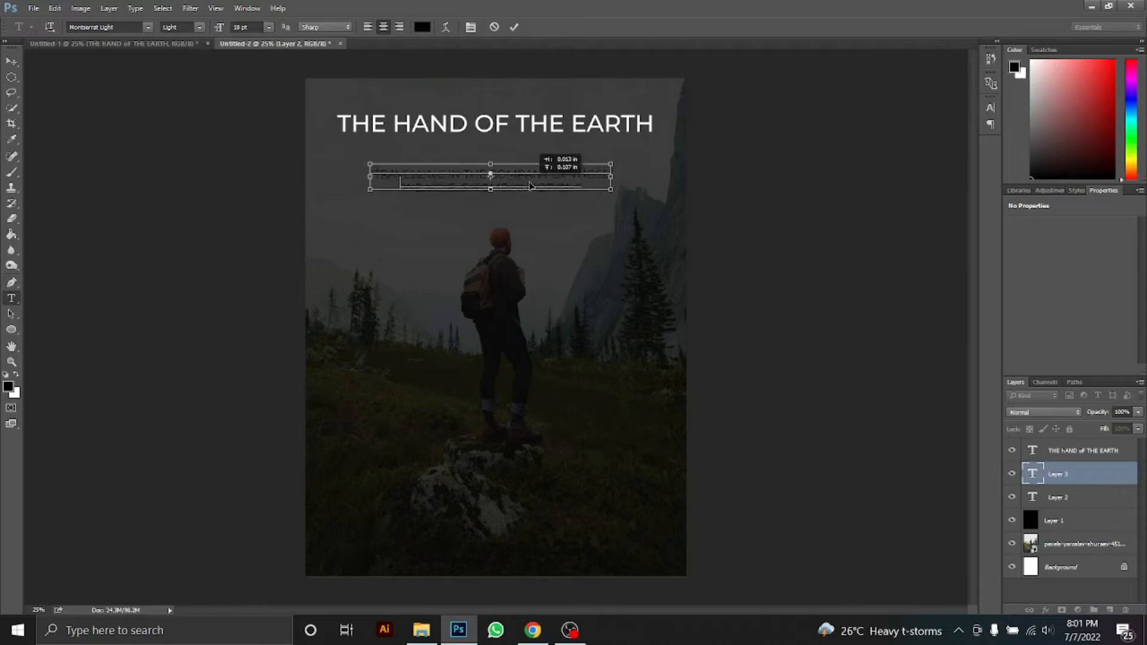
# Style the whole quote in white Light Italic
pyautogui.hotkey('ctrl', 'a')
pyautogui.click(200, 27)
pyautogui.click(203, 89)
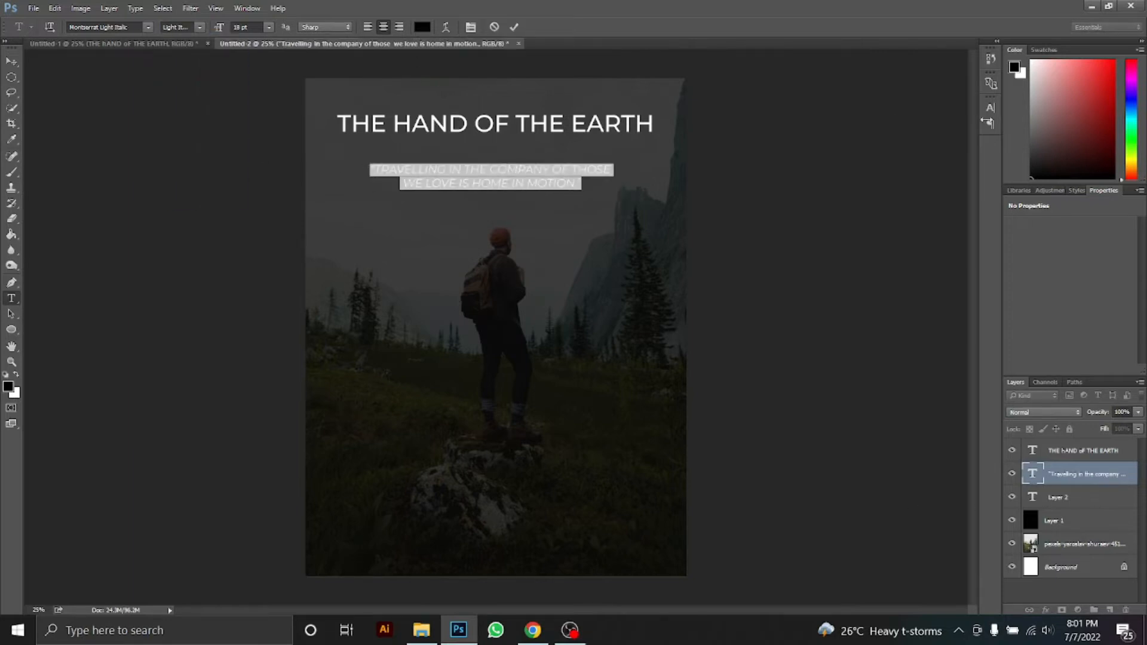
pyautogui.moveTo(1014, 37); pyautogui.dragTo(1014, 38)
pyautogui.click(1067, 475)
pyautogui.moveTo(566, 186); pyautogui.dragTo(559, 183)
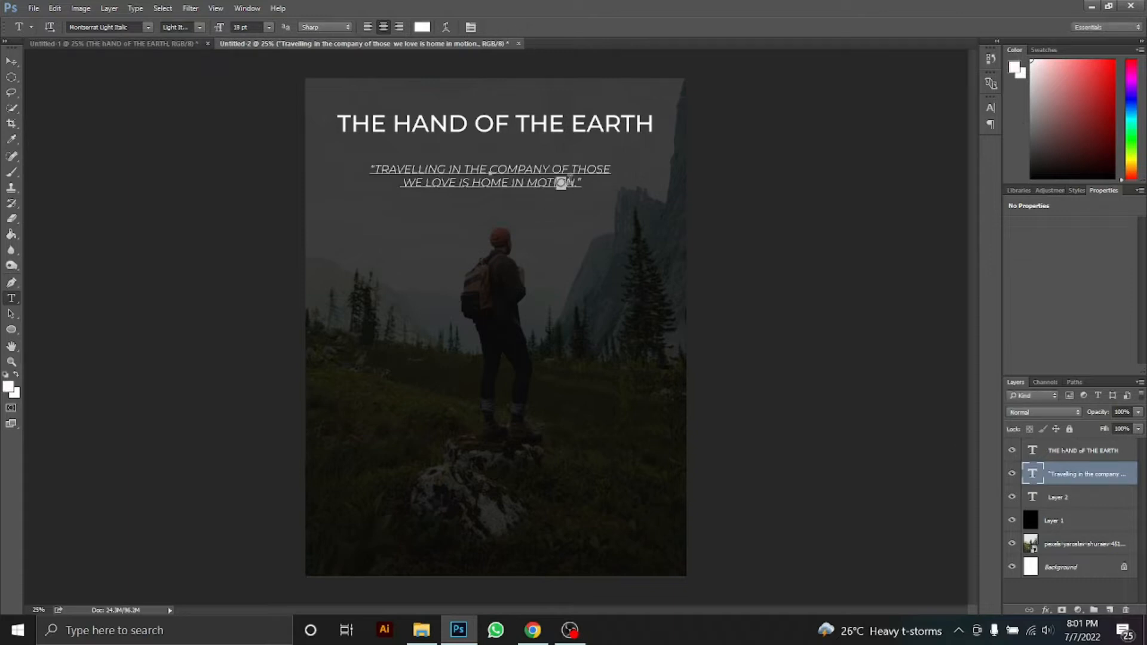
pyautogui.click(1067, 494)
# Delete the empty Layer 2 and centre the quote and title on the page
pyautogui.press('v')
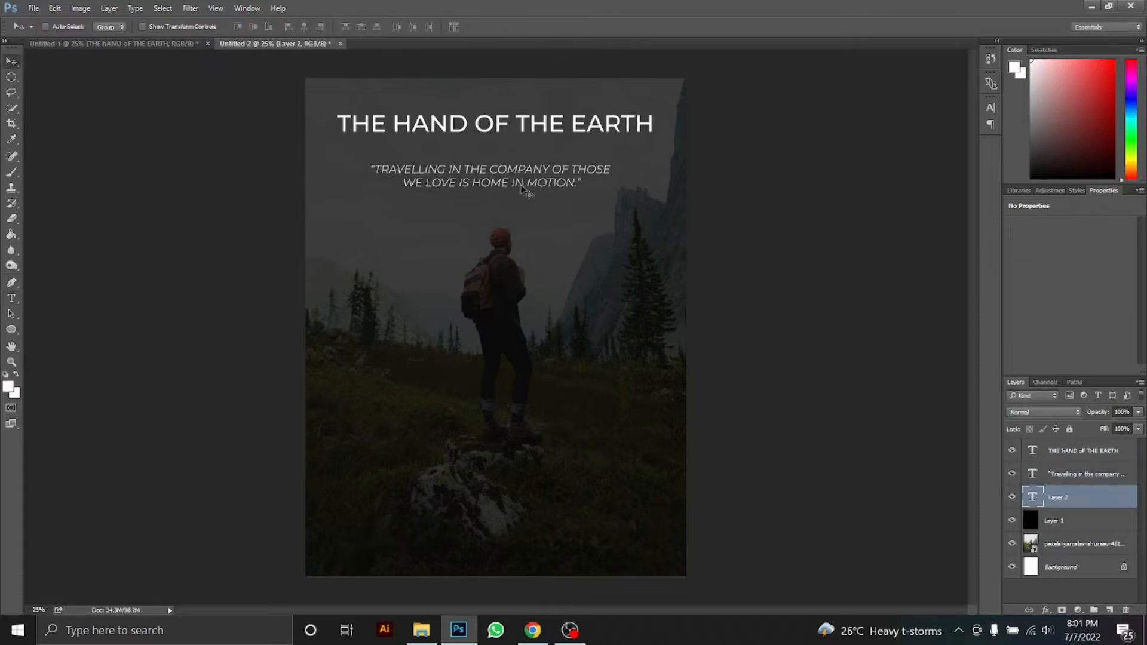
pyautogui.press('Delete')
pyautogui.press('ctrl')
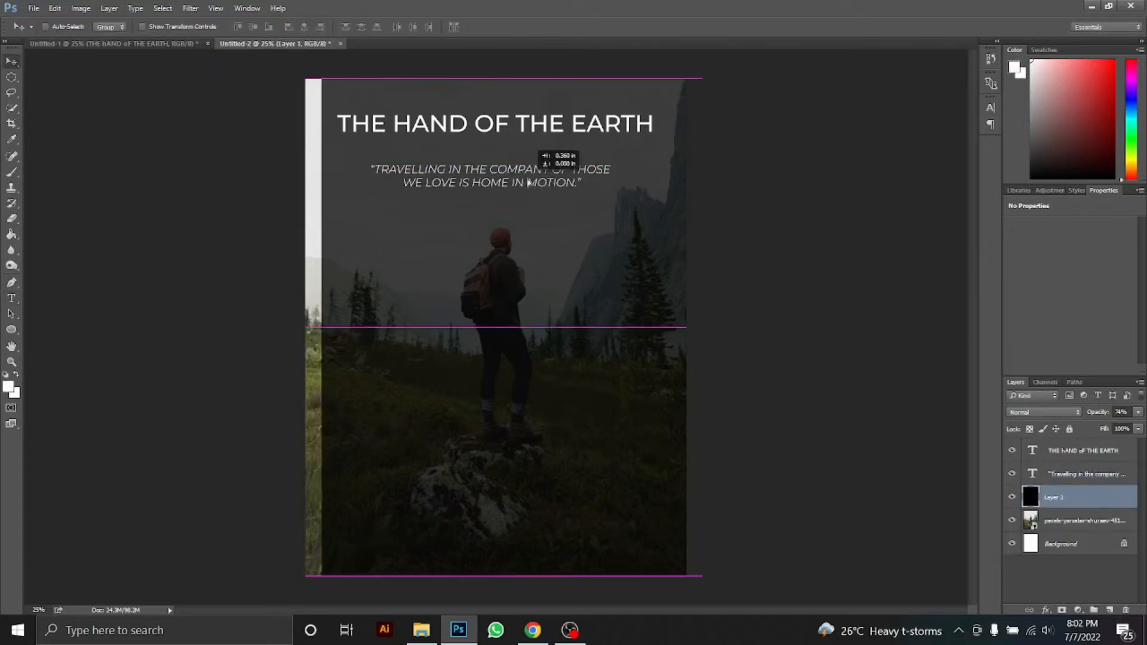
pyautogui.moveTo(537, 186); pyautogui.dragTo(541, 186)
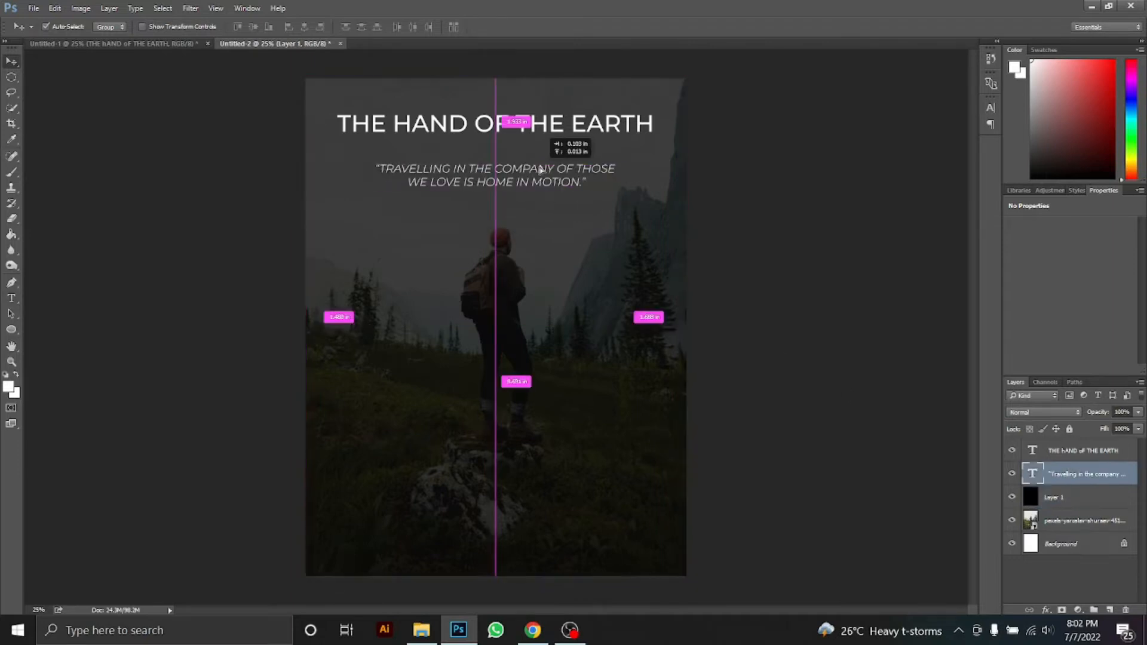
pyautogui.click(547, 130)
pyautogui.moveTo(547, 132); pyautogui.dragTo(546, 136)
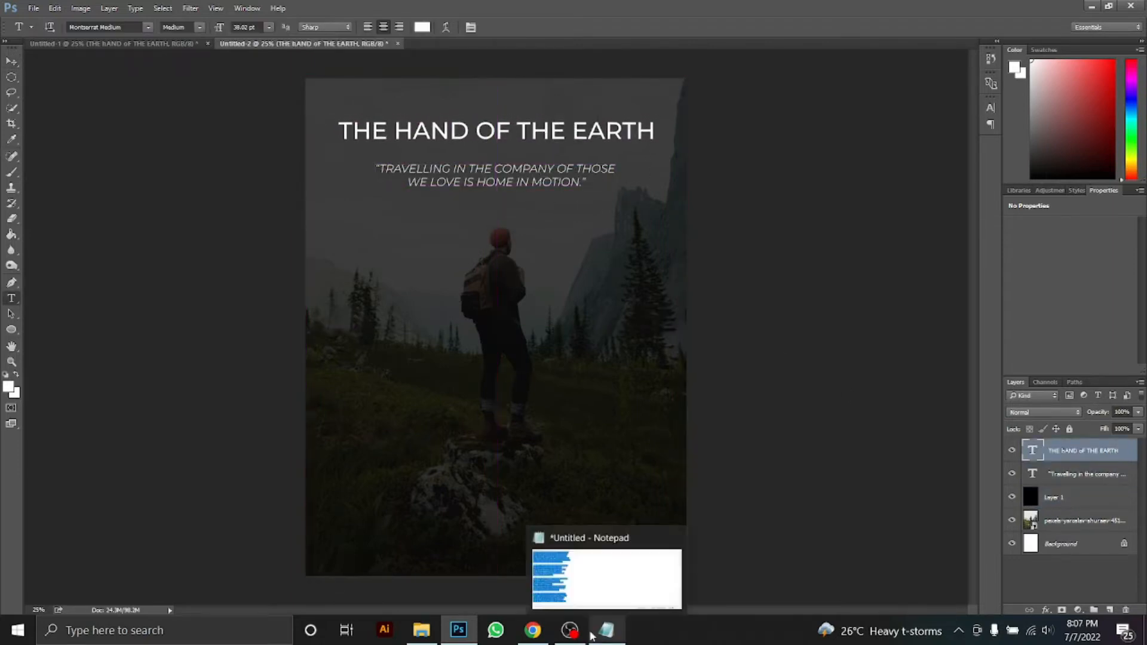
pyautogui.click(606, 630)
# Copy the travel-benefits text from the notes and paste it as 18 pt text under the quote
pyautogui.click(251, 373)
pyautogui.hotkey('ctrl', 'a')
pyautogui.hotkey('ctrl', 'c')
pyautogui.click(459, 630)
pyautogui.click(449, 318)
pyautogui.click(268, 27)
pyautogui.click(264, 146)
pyautogui.hotkey('ctrl', 'v')
pyautogui.moveTo(526, 379); pyautogui.dragTo(574, 276)
pyautogui.click(1097, 459)
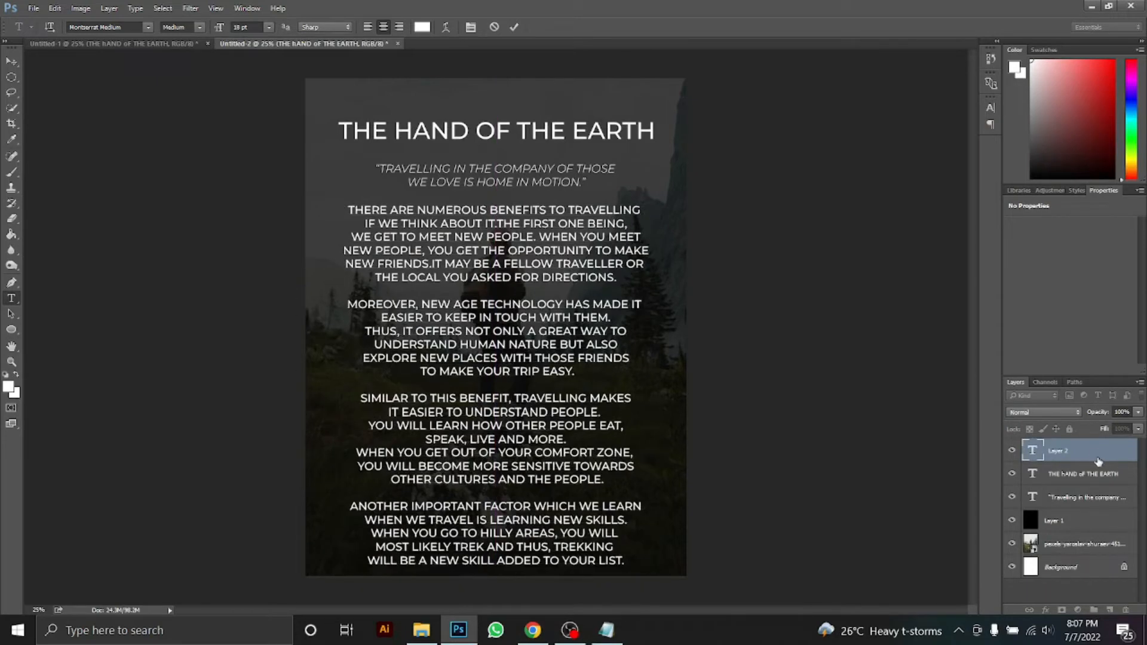
# Shrink the body text to about 83% beneath the quote, then drag the barcode image onto the cover
pyautogui.hotkey('ctrl', 't')
pyautogui.moveTo(654, 203); pyautogui.dragTo(623, 236)
pyautogui.moveTo(575, 359); pyautogui.dragTo(578, 342)
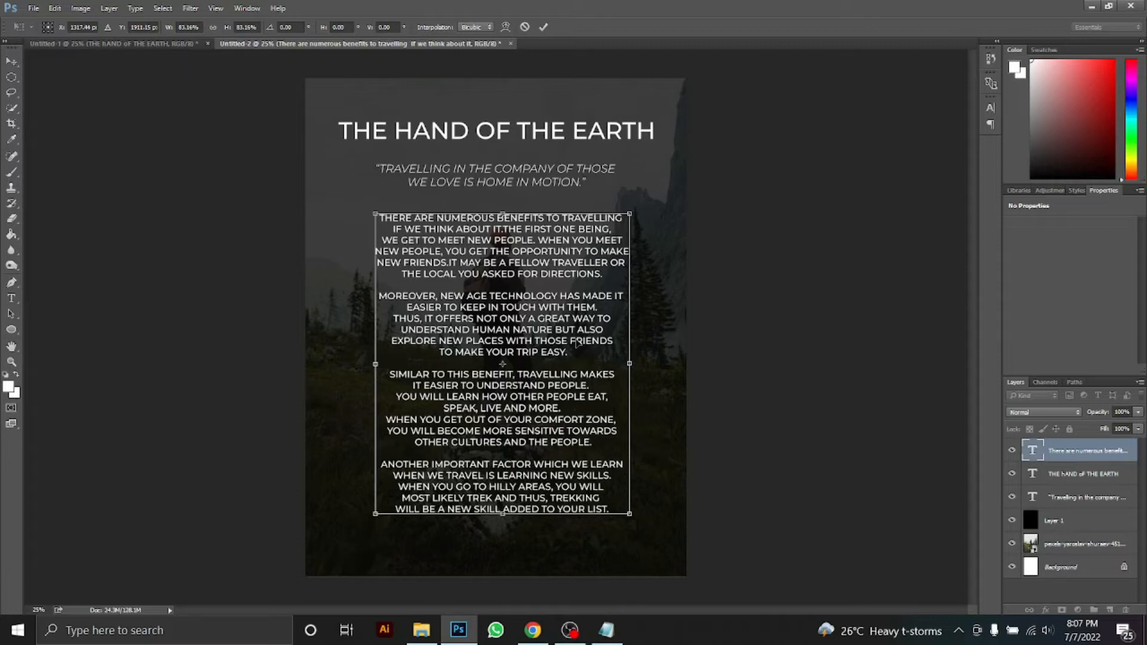
pyautogui.moveTo(626, 514); pyautogui.dragTo(619, 509)
pyautogui.moveTo(528, 387); pyautogui.dragTo(528, 377)
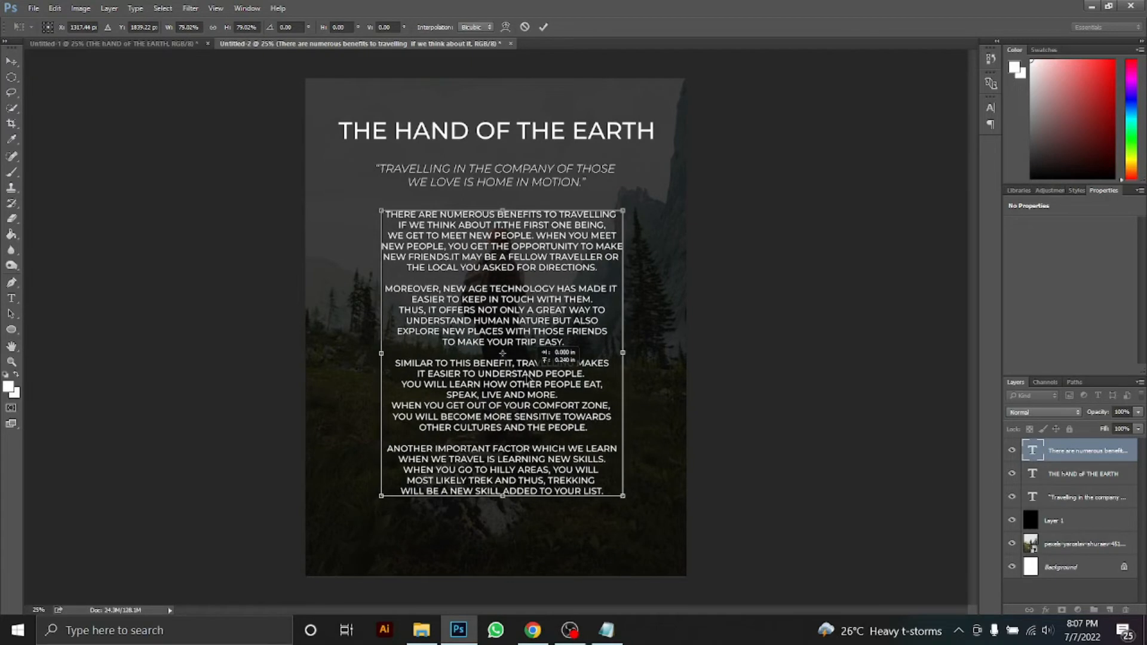
pyautogui.press('Return')
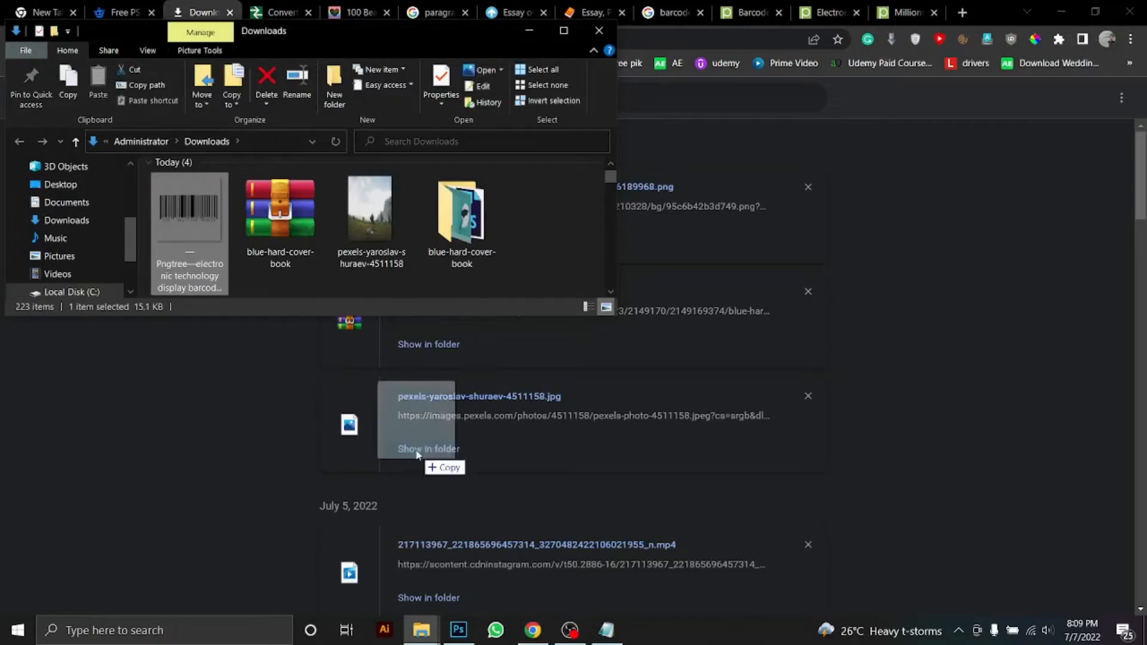
pyautogui.moveTo(409, 466); pyautogui.dragTo(448, 627)
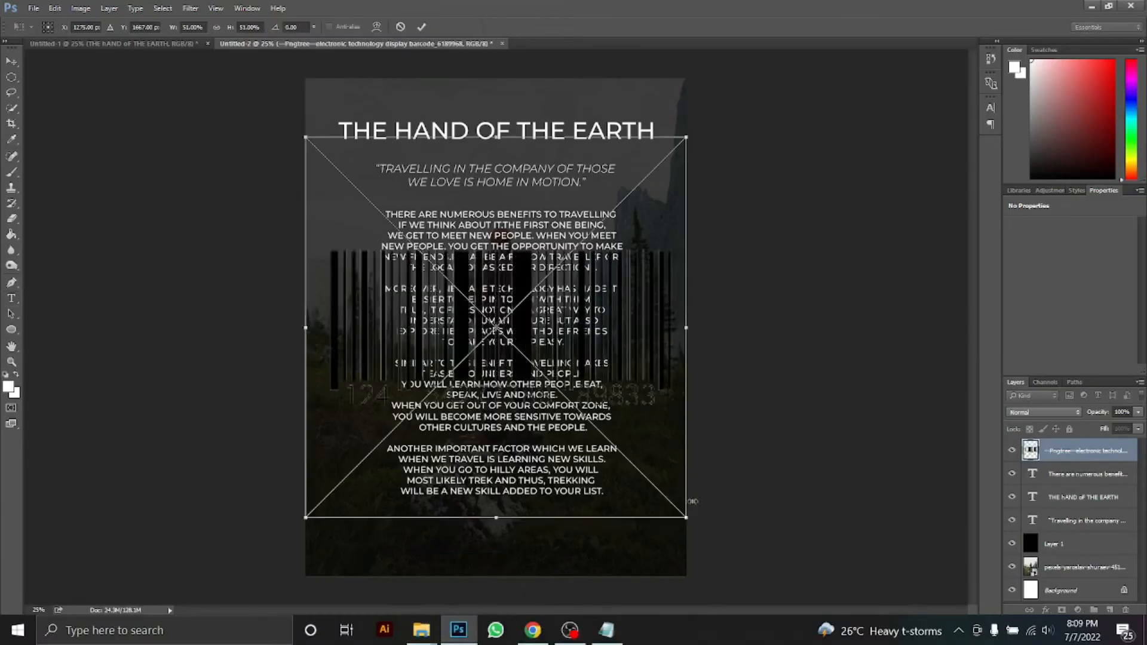
# Shrink the barcode to about 12% and place it in the back cover's bottom-right corner
pyautogui.moveTo(687, 517); pyautogui.dragTo(562, 394)
pyautogui.moveTo(511, 348); pyautogui.dragTo(622, 548)
pyautogui.moveTo(672, 598); pyautogui.dragTo(661, 585)
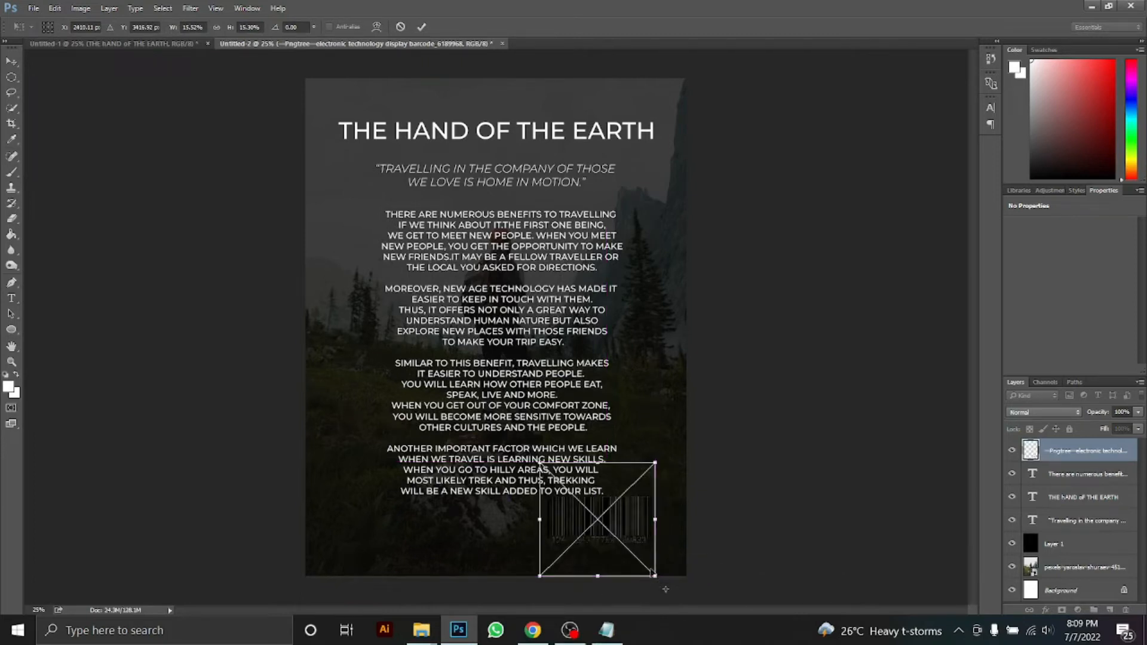
pyautogui.moveTo(598, 519); pyautogui.dragTo(601, 523)
pyautogui.moveTo(653, 575); pyautogui.dragTo(641, 563)
pyautogui.moveTo(618, 540); pyautogui.dragTo(639, 561)
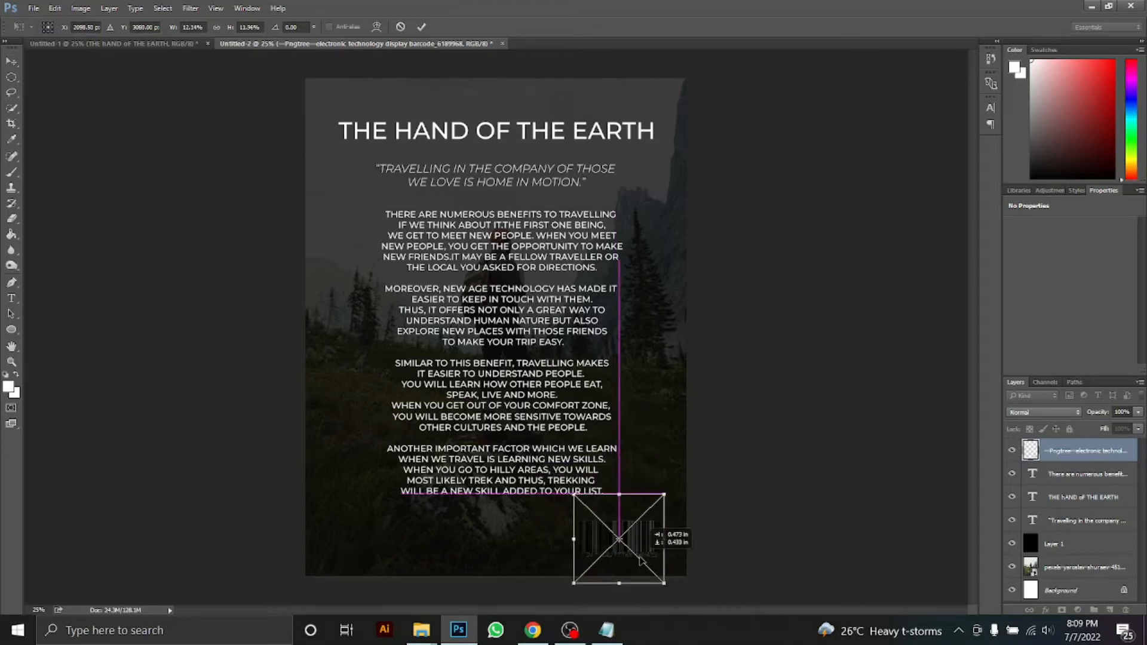
pyautogui.press('Return')
pyautogui.press('t')
pyautogui.hotkey('ctrl', '+')
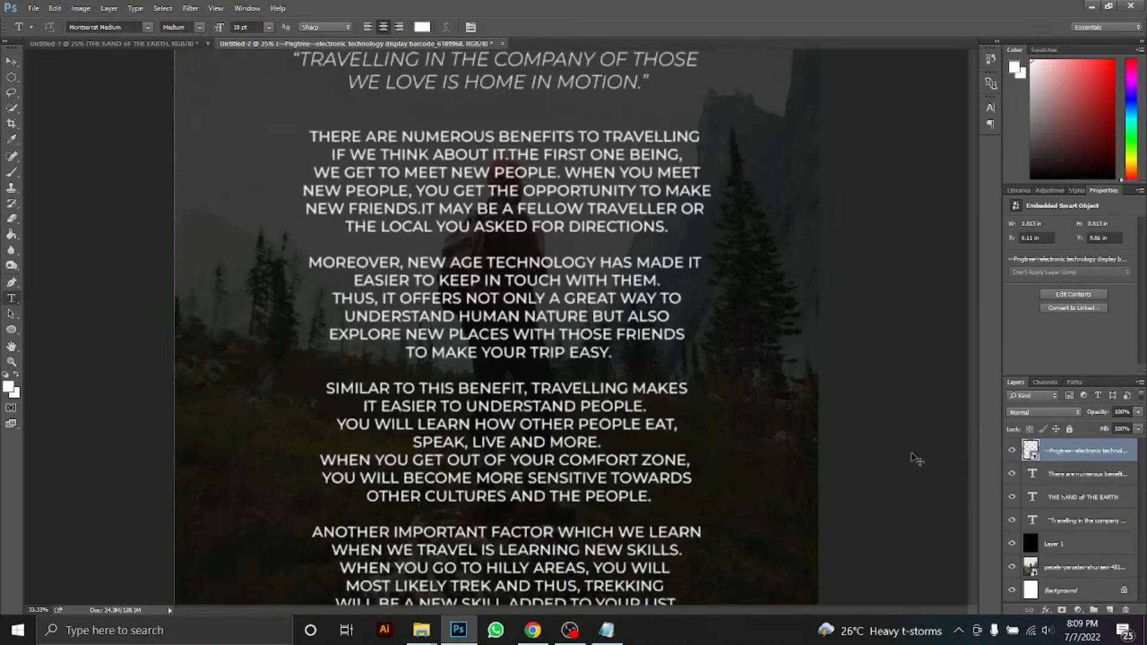
pyautogui.moveTo(973, 398); pyautogui.dragTo(974, 506)
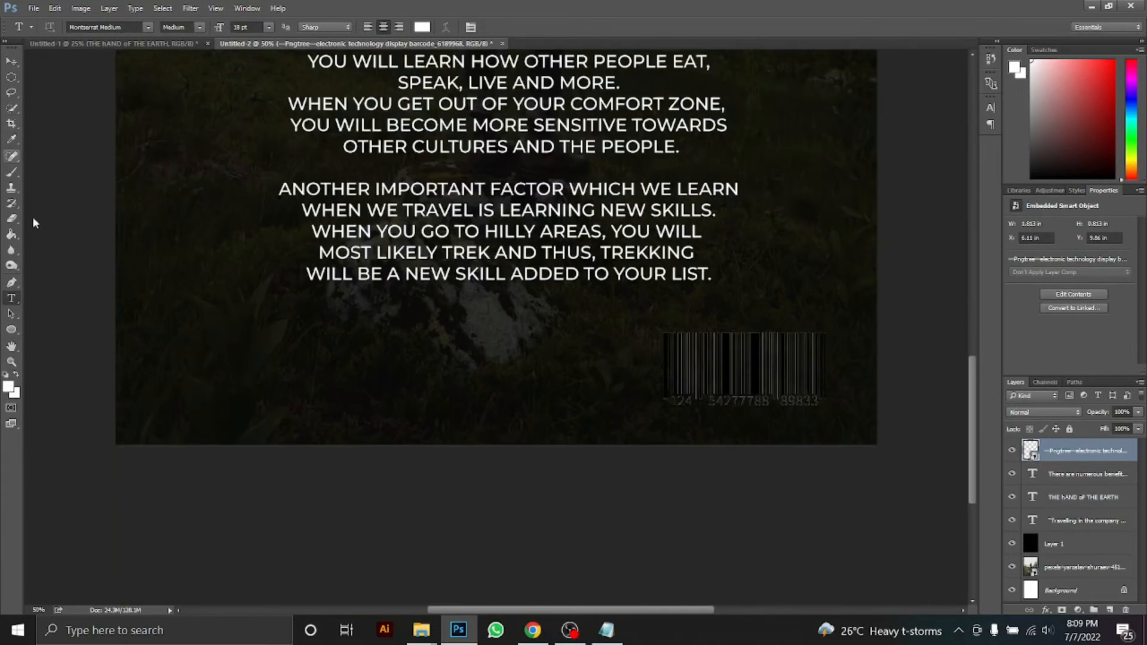
# Draw a white rectangle and place it beneath the barcode layer
pyautogui.click(12, 330)
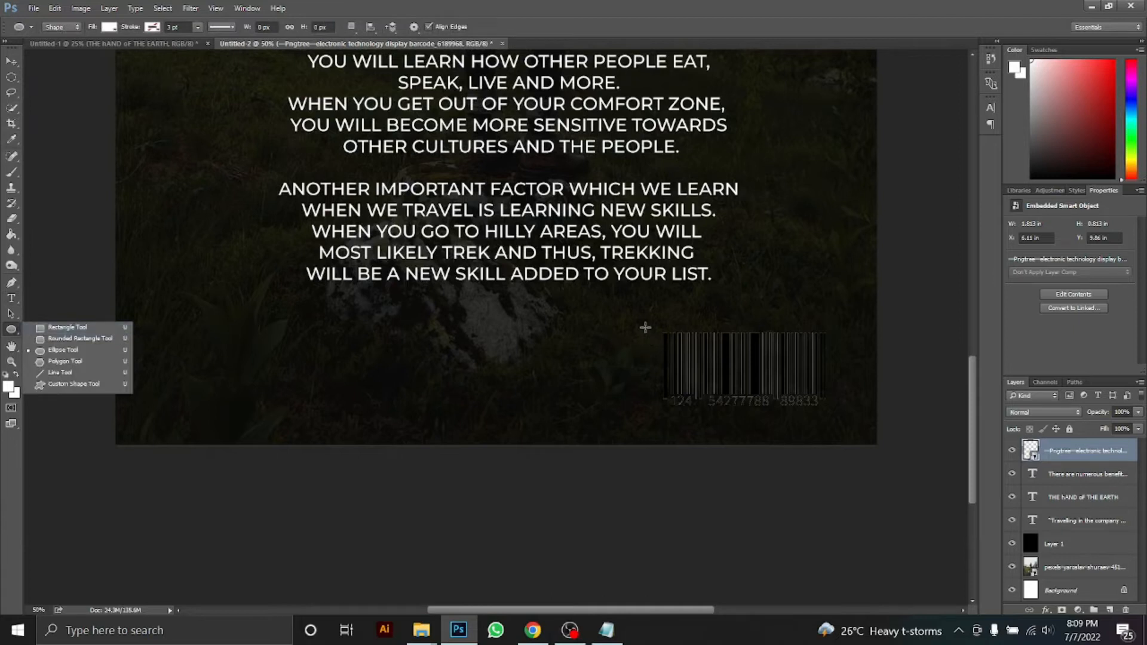
pyautogui.moveTo(644, 321); pyautogui.dragTo(814, 387)
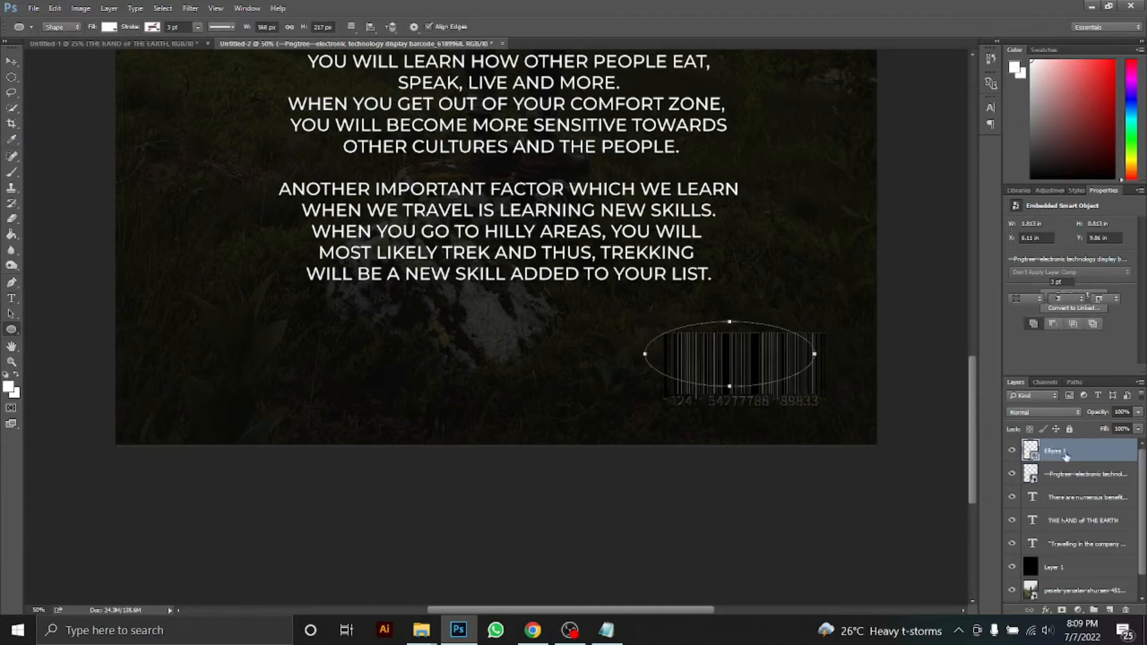
pyautogui.press('Delete')
pyautogui.rightClick(13, 330)
pyautogui.click(40, 327)
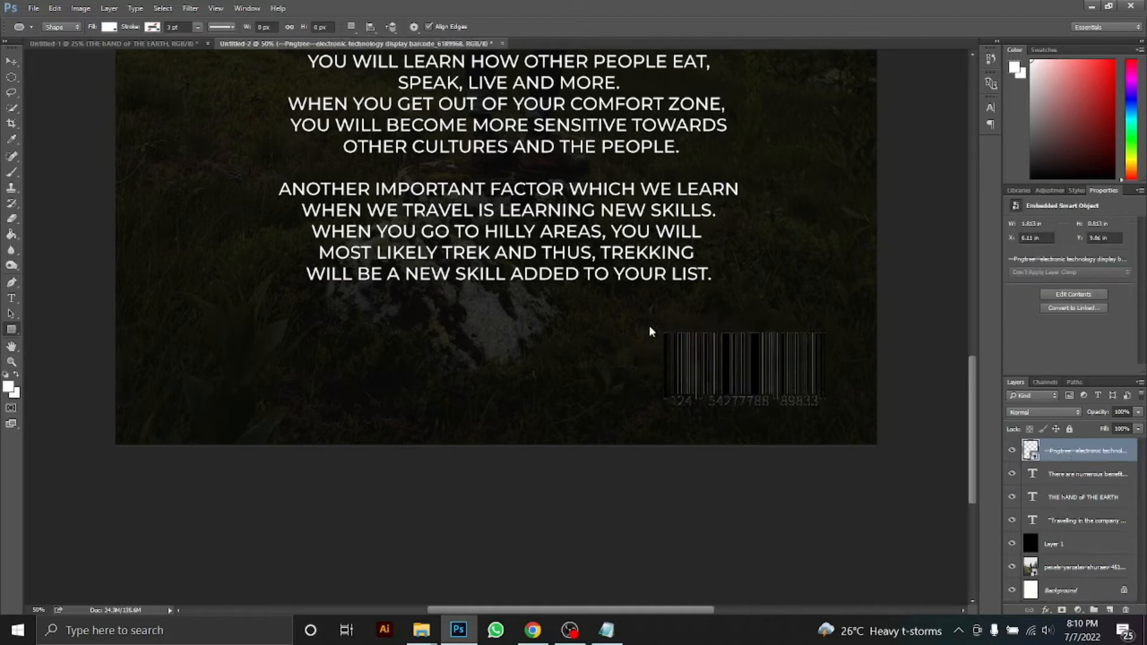
pyautogui.moveTo(648, 321); pyautogui.dragTo(836, 413)
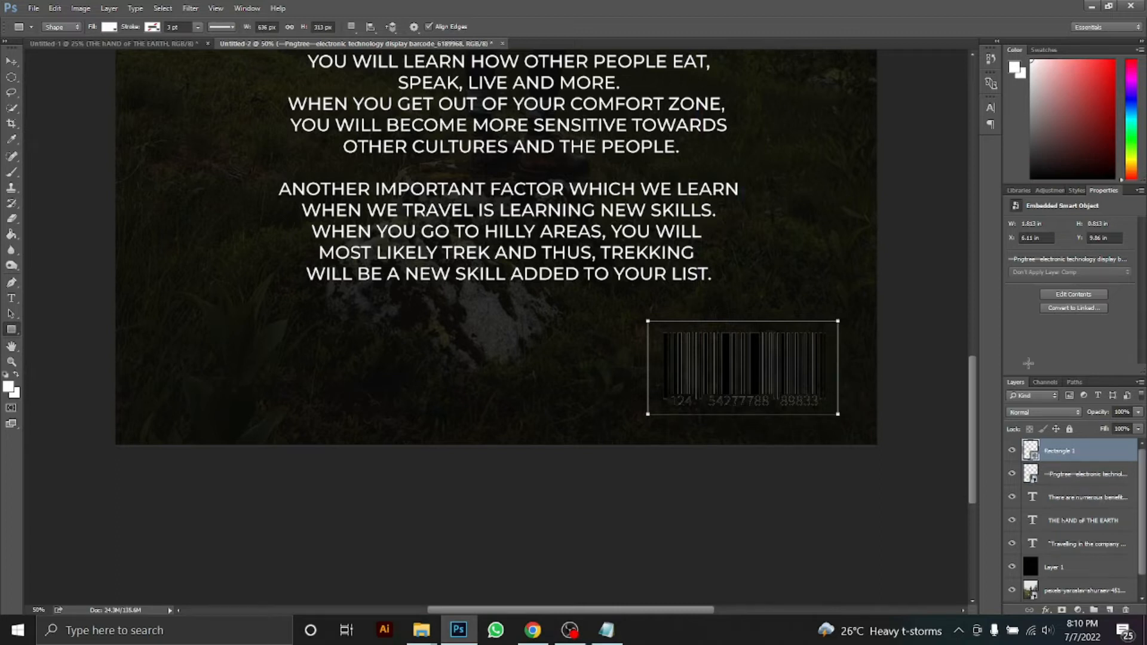
pyautogui.moveTo(1071, 452); pyautogui.dragTo(1076, 482)
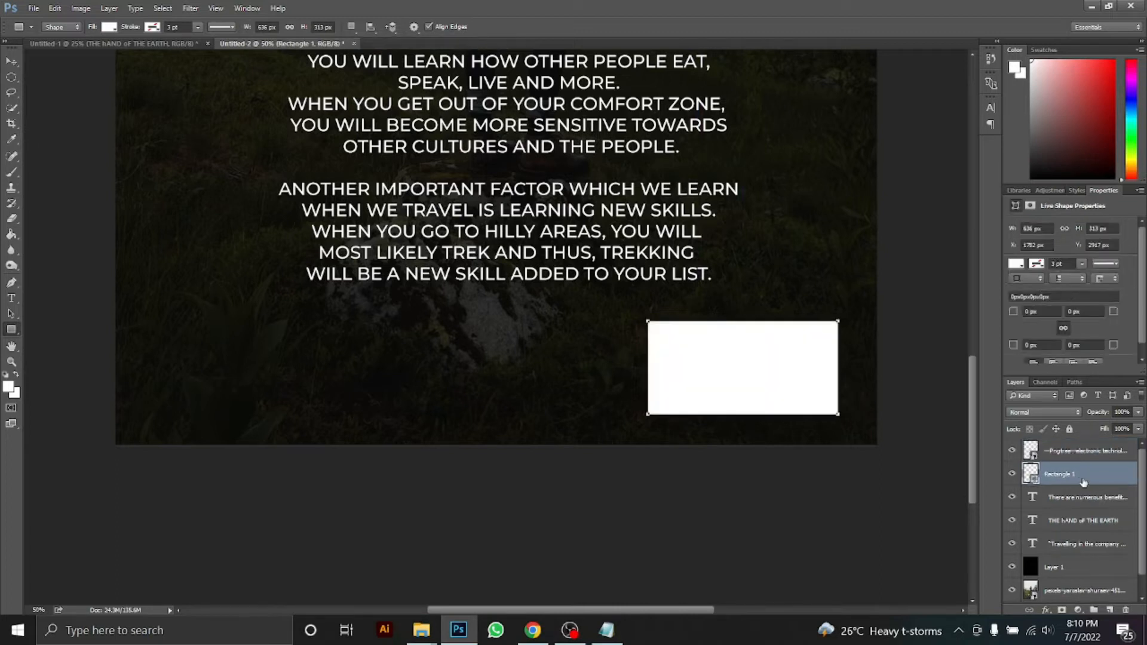
# Scale and reposition the barcode together with its white box
pyautogui.click(14, 62)
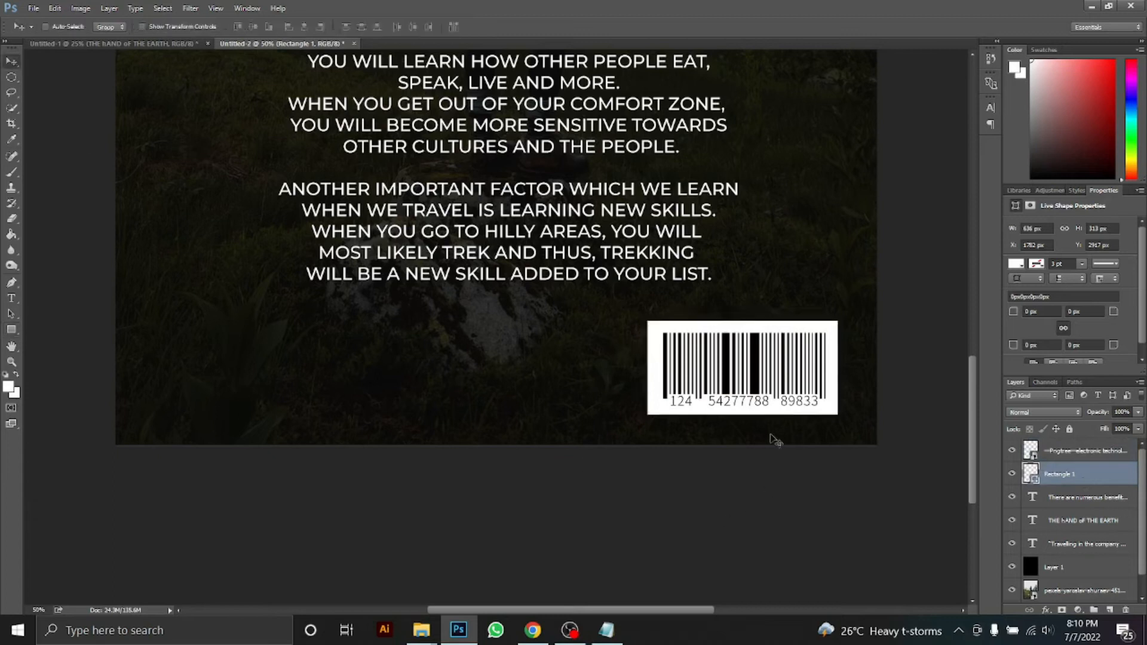
pyautogui.keyDown('shift'); pyautogui.click(1054, 458); pyautogui.keyUp('shift')
pyautogui.hotkey('ctrl', 't')
pyautogui.moveTo(841, 420); pyautogui.dragTo(797, 392)
pyautogui.press('Return')
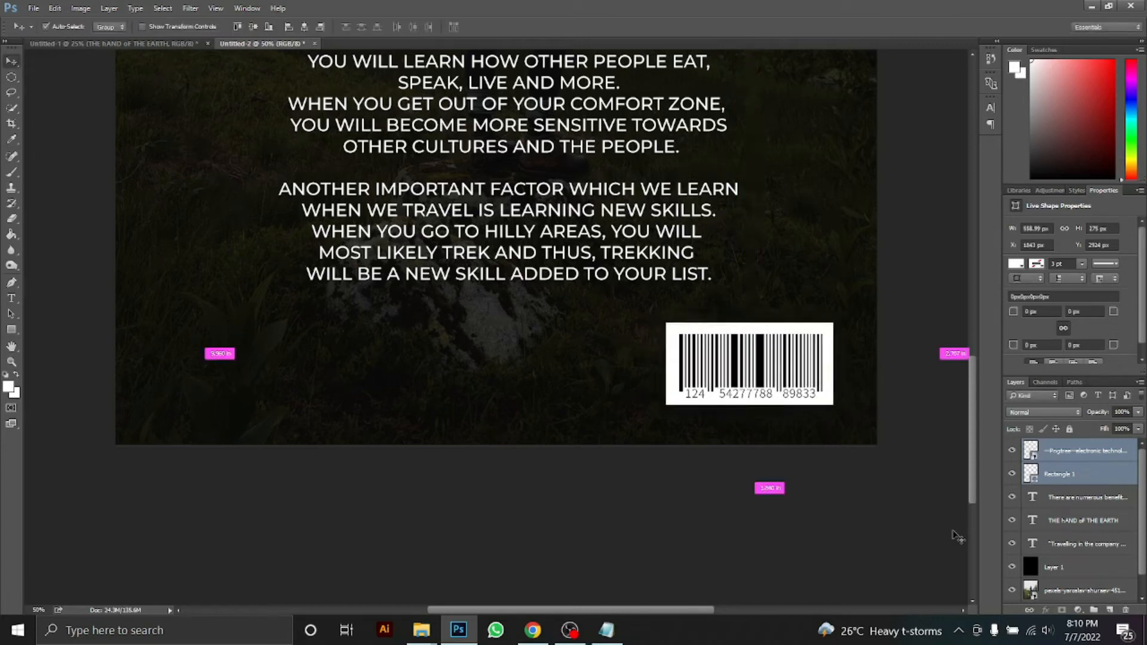
pyautogui.hotkey('ctrl', '-')
pyautogui.hotkey('ctrl', '-')
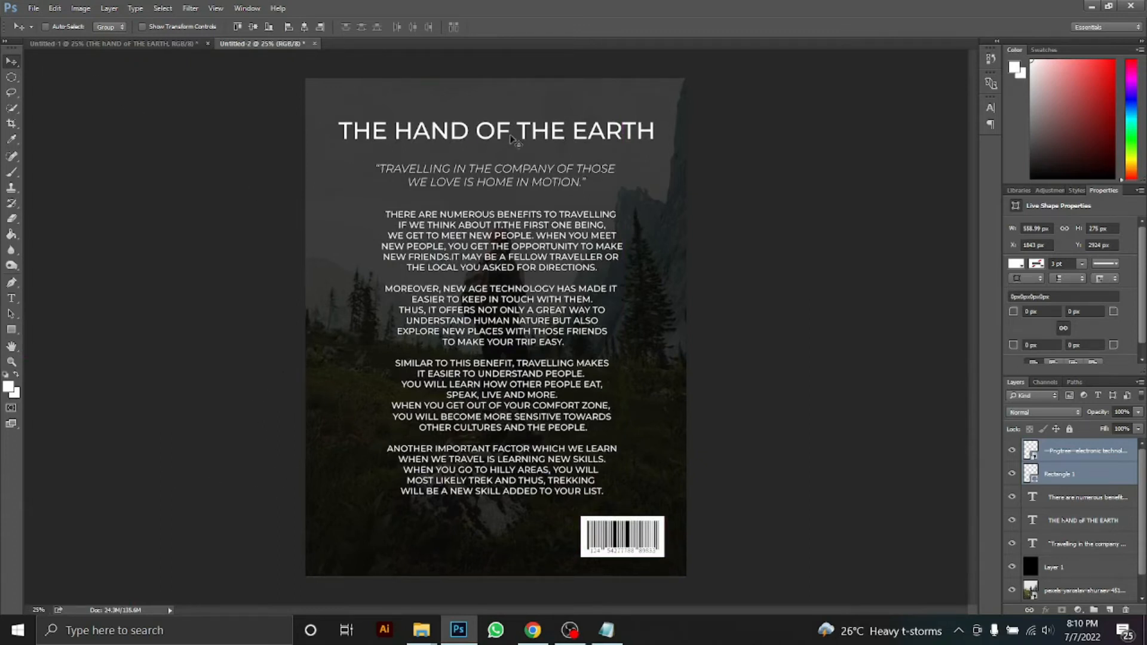
# Centre the title, quote and body text horizontally on the back cover
pyautogui.moveTo(513, 139); pyautogui.dragTo(496, 139)
pyautogui.moveTo(517, 171); pyautogui.dragTo(522, 168)
pyautogui.moveTo(514, 258); pyautogui.dragTo(510, 256)
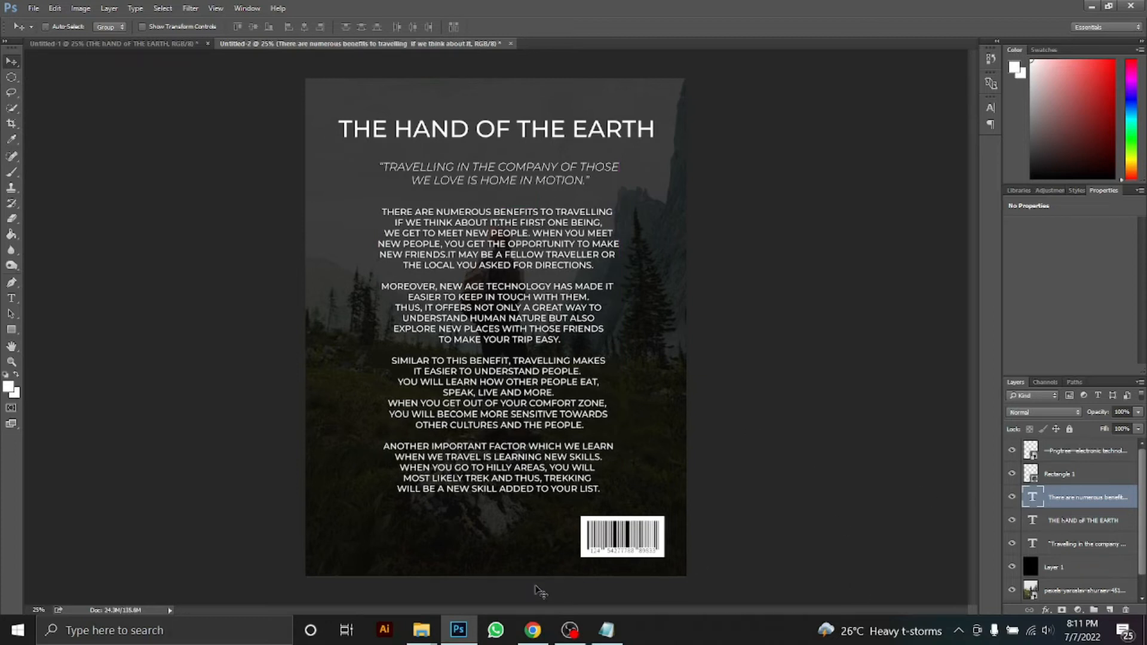
# Find Logo1 in Local Disk (E:) > New folder (3) and drag it into the Photoshop document
pyautogui.moveTo(421, 630)
pyautogui.click(459, 593)
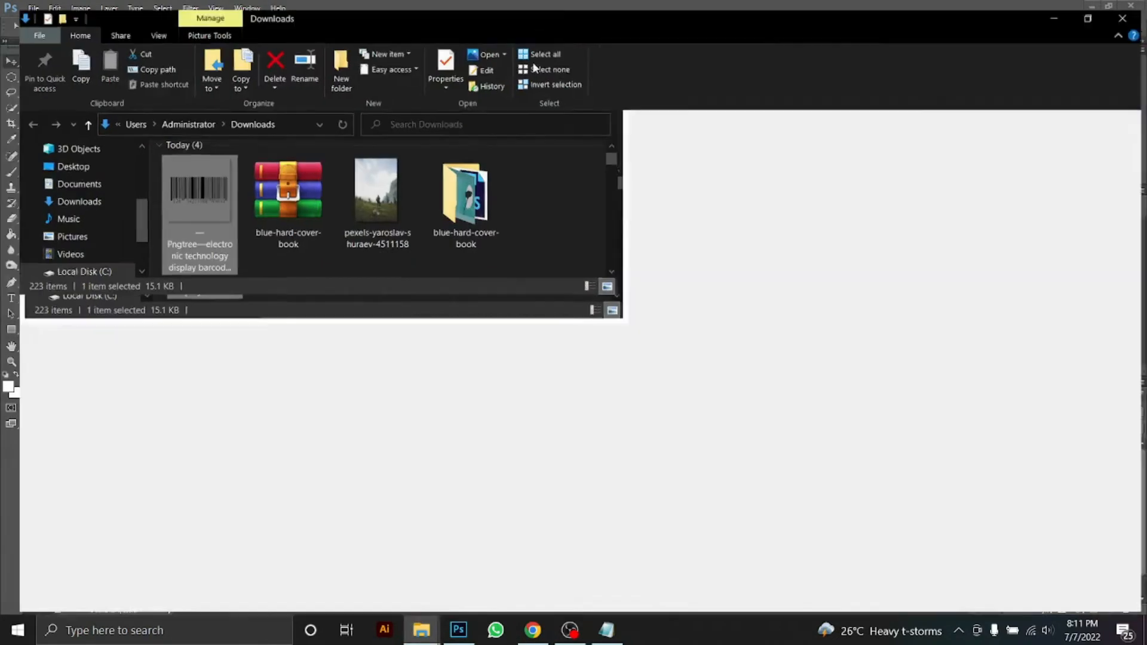
pyautogui.click(64, 452)
pyautogui.click(225, 436)
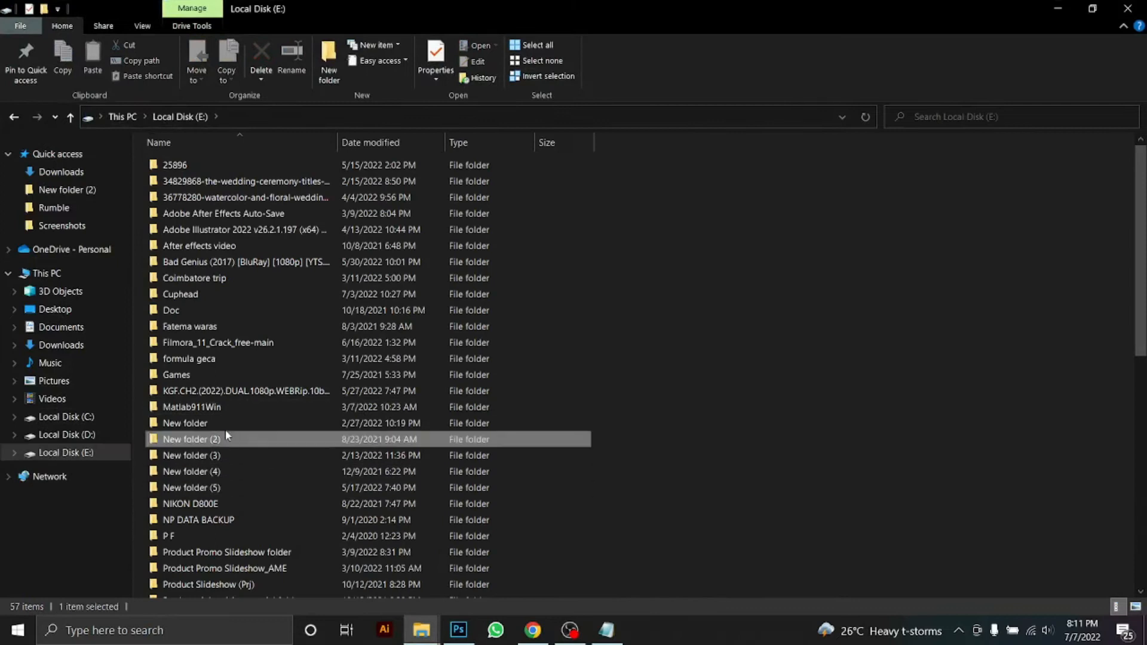
pyautogui.doubleClick(225, 430)
pyautogui.click(202, 115)
pyautogui.doubleClick(224, 444)
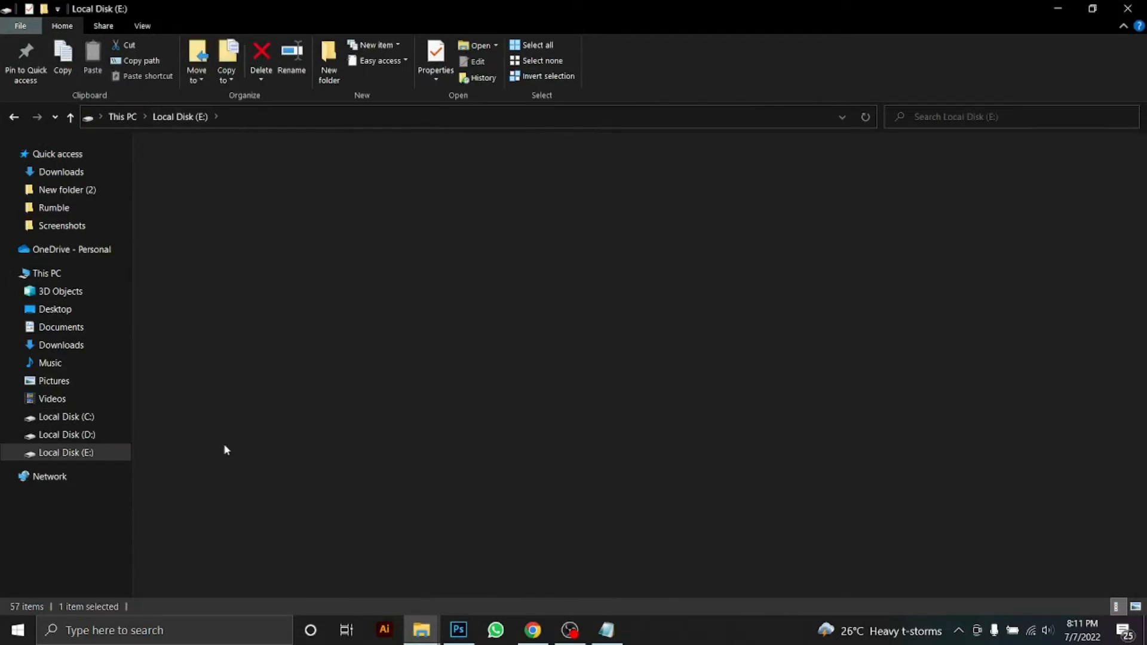
pyautogui.click(183, 119)
pyautogui.doubleClick(246, 455)
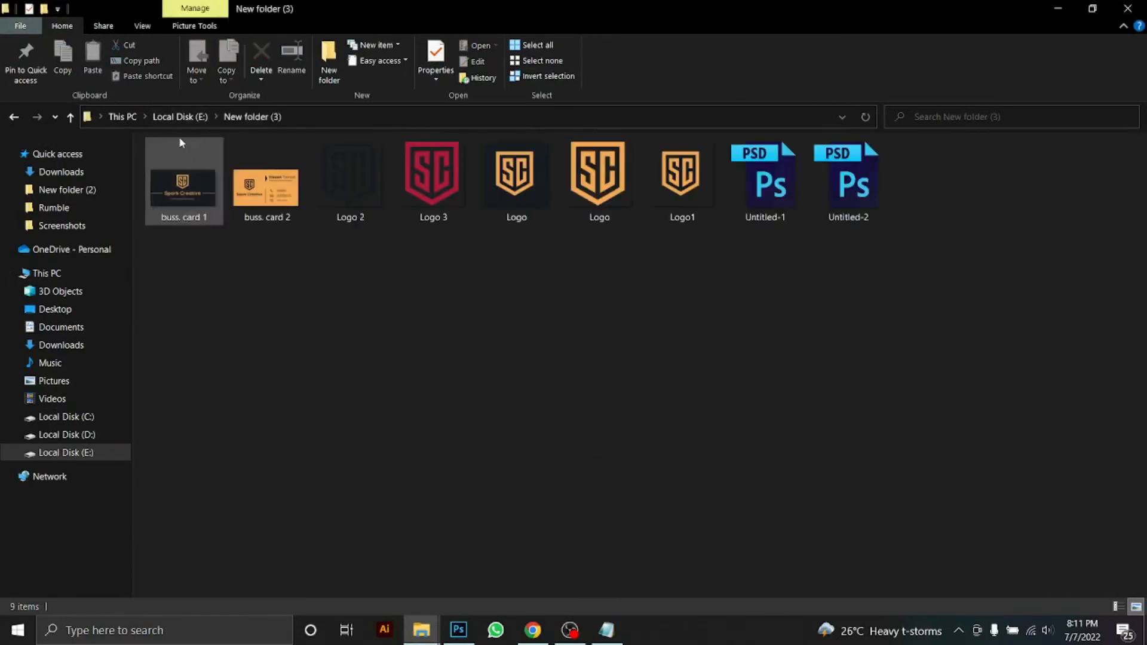
pyautogui.moveTo(682, 212); pyautogui.dragTo(537, 526)
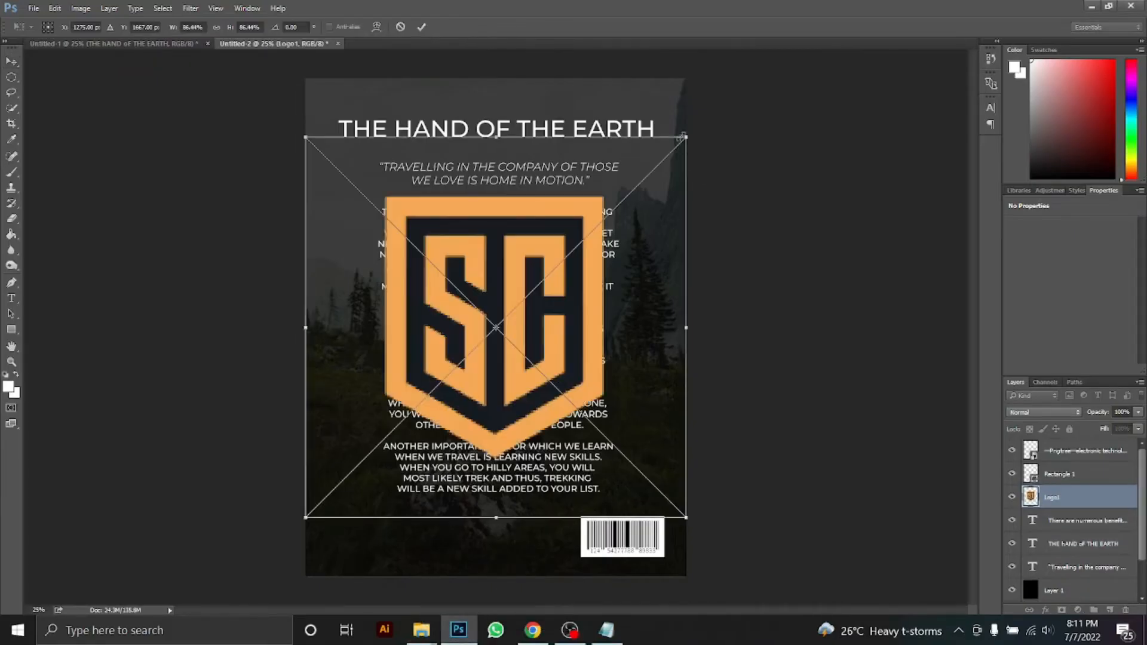
# Shrink the SC logo and set it beside the barcode, then choose File > New
pyautogui.moveTo(681, 137); pyautogui.dragTo(502, 277)
pyautogui.moveTo(498, 332); pyautogui.dragTo(538, 540)
pyautogui.hotkey('ctrl', '+')
pyautogui.hotkey('ctrl', '+')
pyautogui.moveTo(799, 413); pyautogui.dragTo(719, 90)
pyautogui.moveTo(560, 457); pyautogui.dragTo(541, 438)
pyautogui.moveTo(513, 408); pyautogui.dragTo(547, 408)
pyautogui.press('Return')
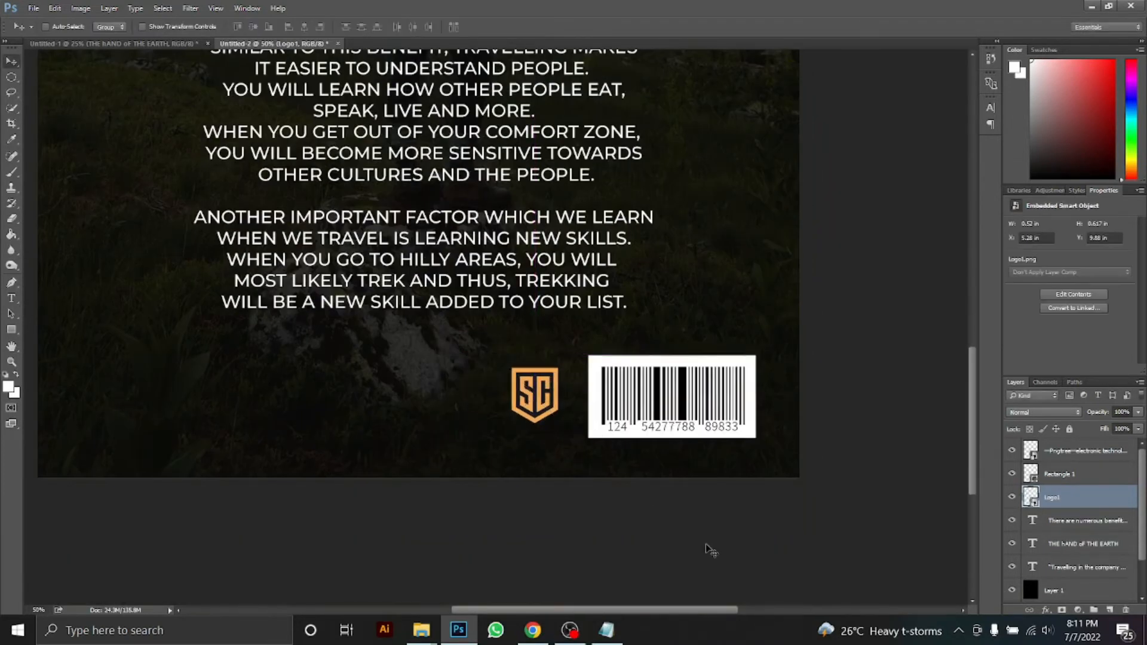
pyautogui.hotkey('ctrl', '-')
pyautogui.hotkey('ctrl', '-')
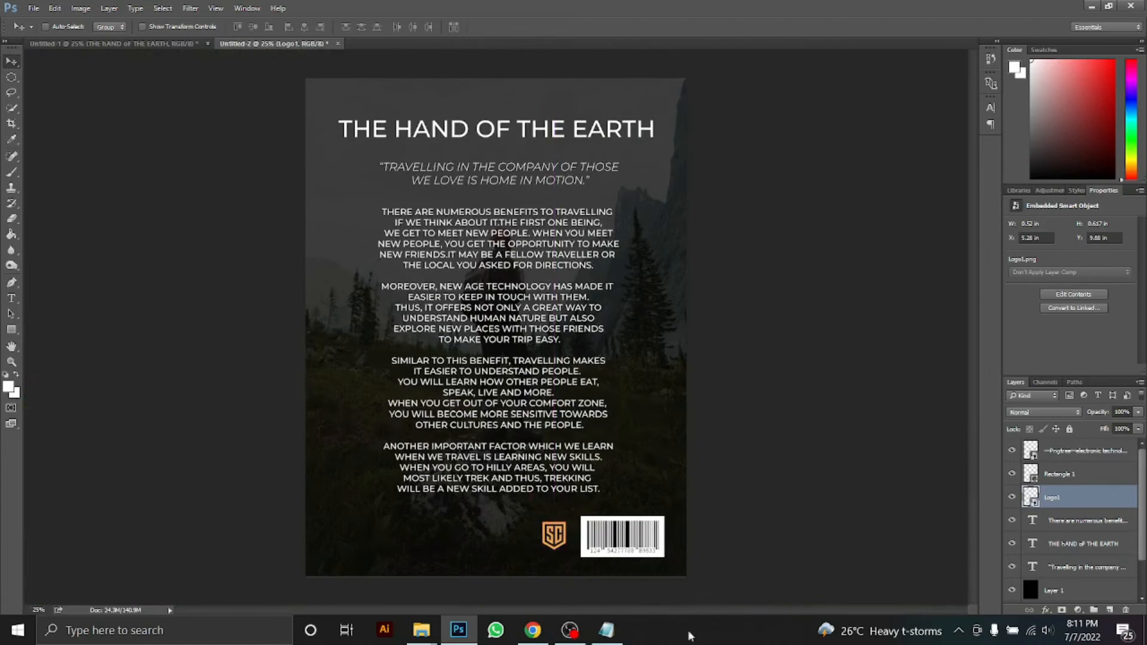
pyautogui.click(34, 8)
pyautogui.click(36, 23)
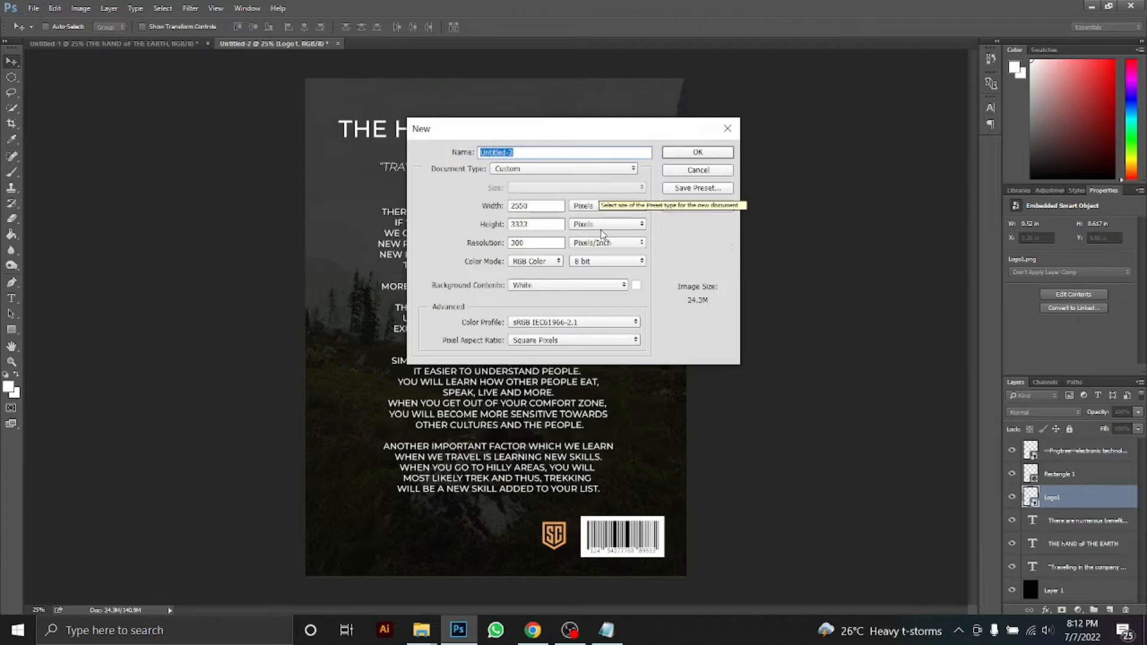
# Create a new document 260 pixels wide
pyautogui.moveTo(530, 206); pyautogui.dragTo(460, 208)
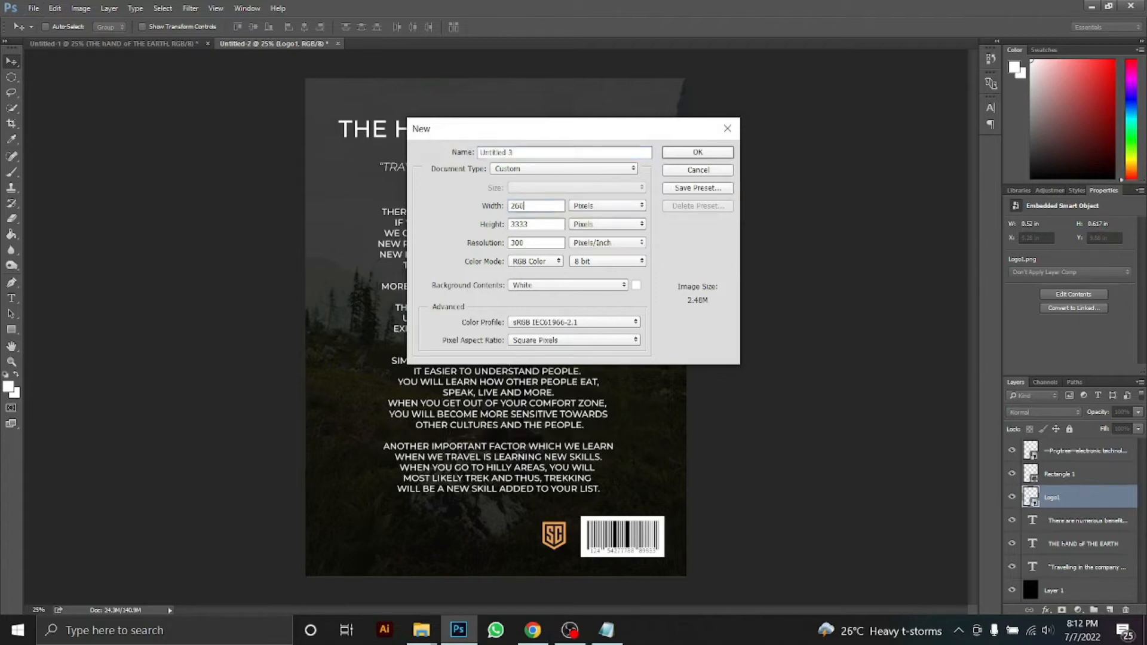
pyautogui.write('260')
pyautogui.click(697, 152)
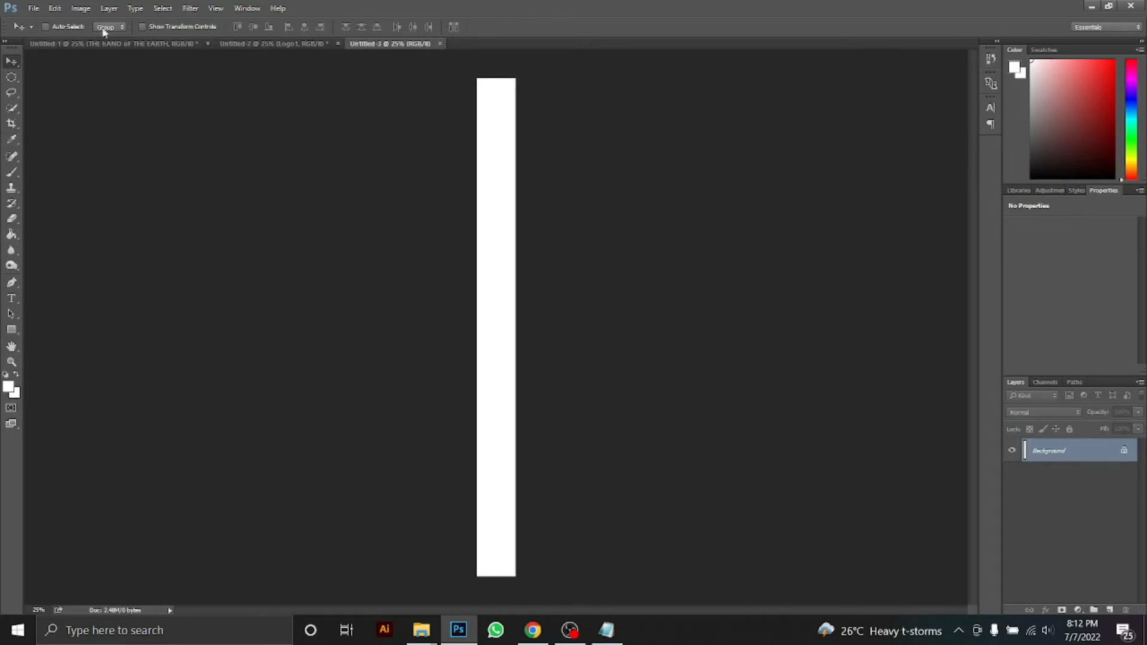
# Sample a dark slate blue from the cover's cliffs and fill the spine canvas with it
pyautogui.click(119, 44)
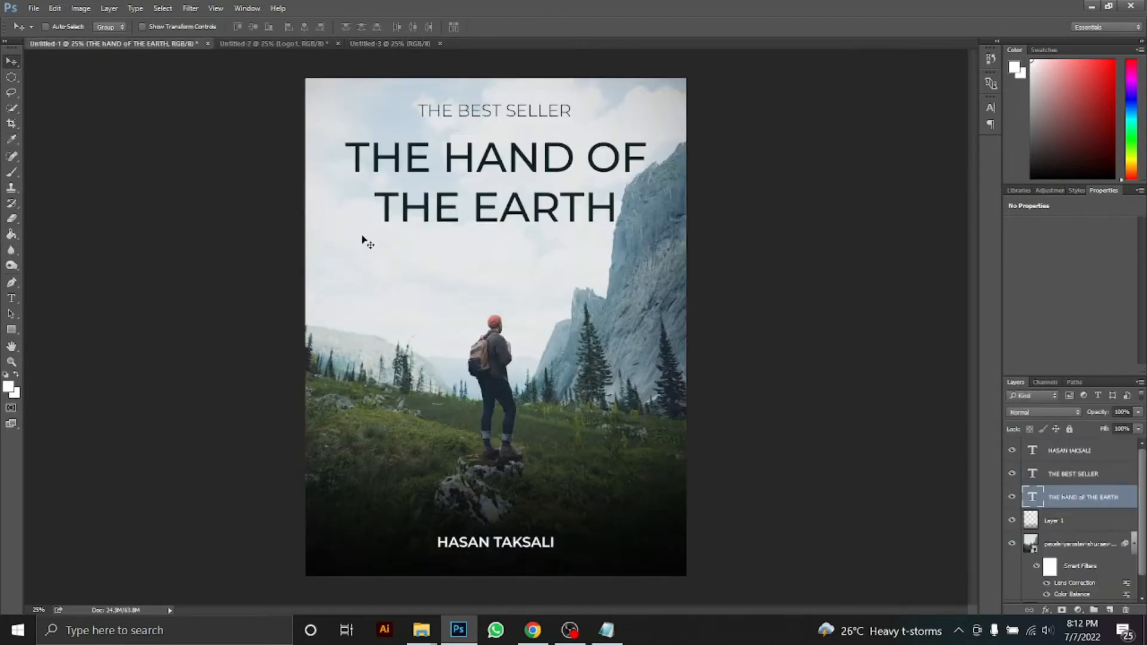
pyautogui.click(623, 248)
pyautogui.hotkey('alt', 'BackSpace')
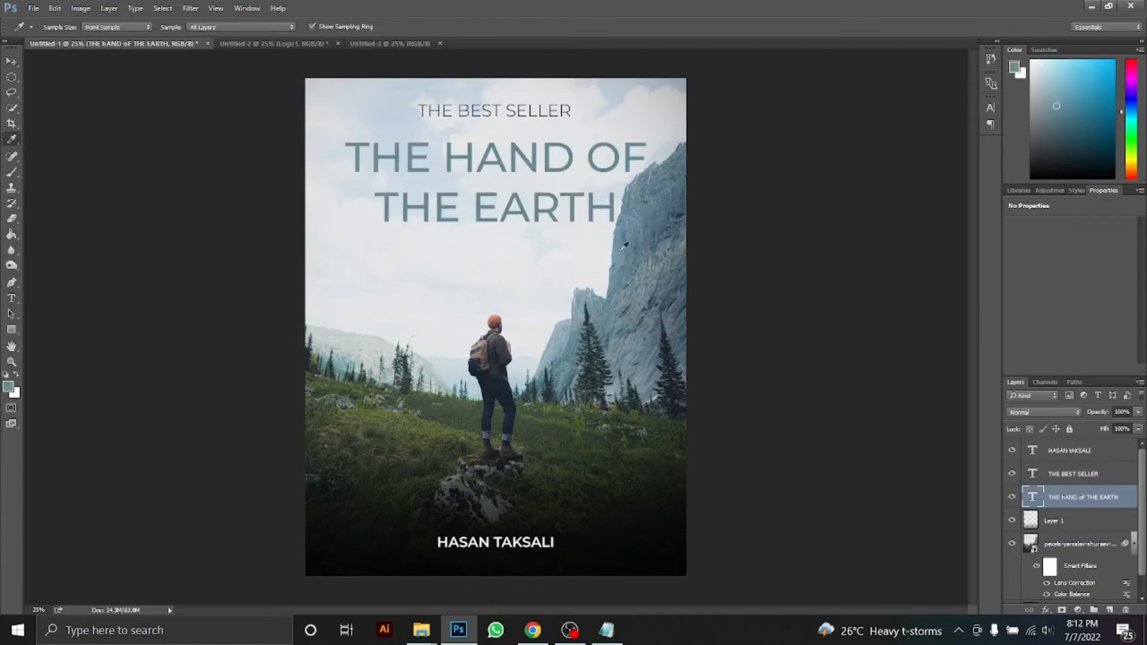
pyautogui.hotkey('ctrl', 'z')
pyautogui.click(1061, 550)
pyautogui.moveTo(657, 179); pyautogui.dragTo(660, 201)
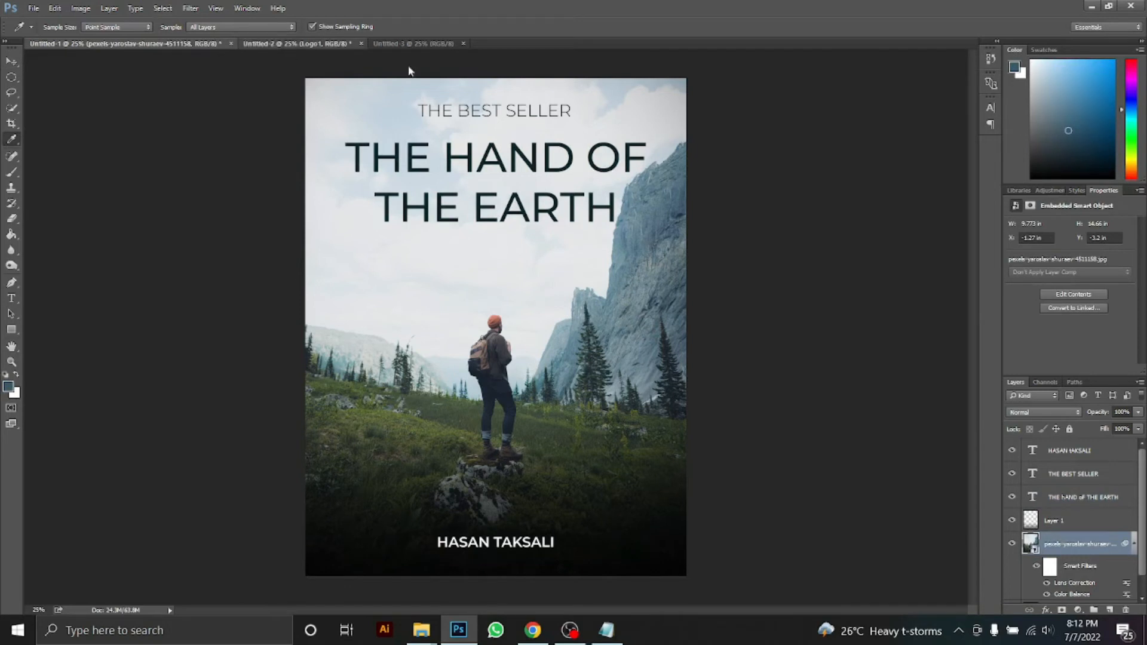
pyautogui.click(412, 44)
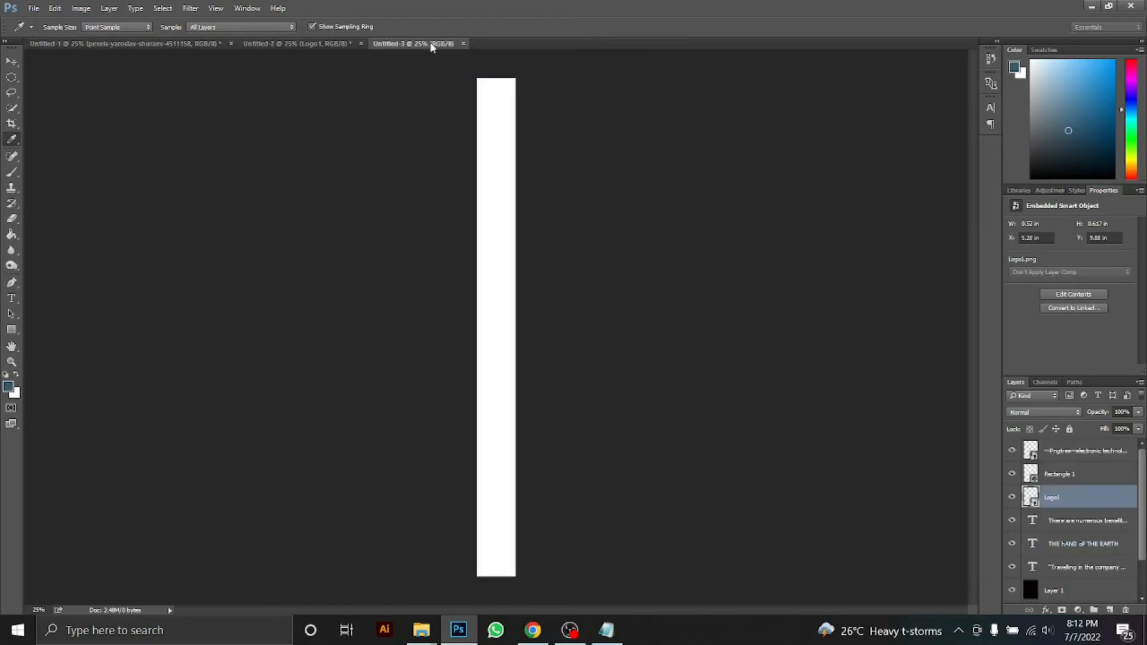
pyautogui.click(13, 235)
pyautogui.click(493, 153)
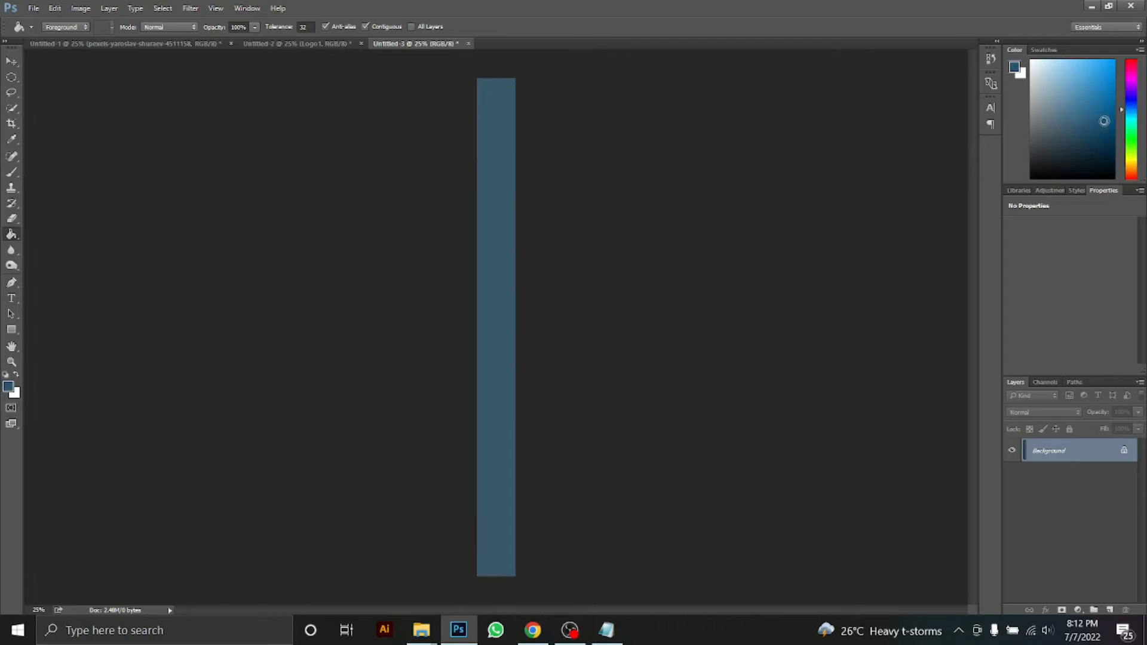
# With an enlarged soft brush, paint lighter blue across the spine's top and darker blue along its bottom
pyautogui.click(500, 345)
pyautogui.hotkey('ctrl', 'z')
pyautogui.click(11, 174)
pyautogui.hotkey('ctrl', '-')
pyautogui.hotkey('ctrl', '-')
pyautogui.press(']')
pyautogui.press(']')
pyautogui.press(']')
pyautogui.press(']')
pyautogui.press(']')
pyautogui.press(']')
pyautogui.press(']')
pyautogui.press(']')
pyautogui.press(']')
pyautogui.press(']')
pyautogui.press(']')
pyautogui.press(']')
pyautogui.click(1085, 105)
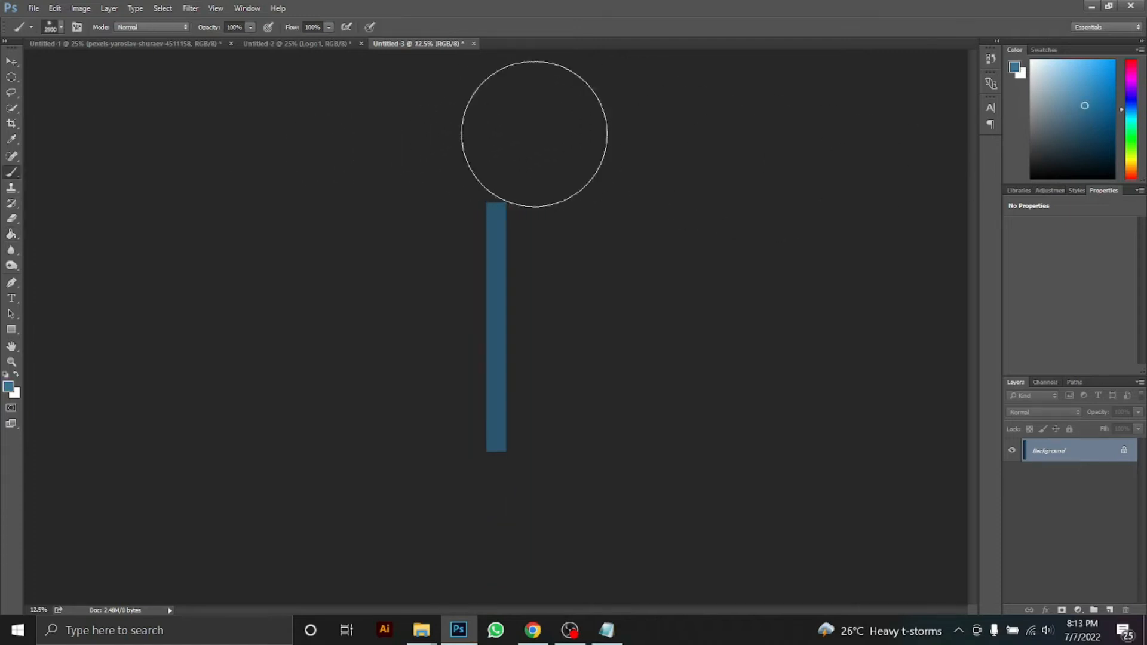
pyautogui.moveTo(533, 135); pyautogui.dragTo(576, 152)
pyautogui.click(1091, 149)
pyautogui.moveTo(328, 479); pyautogui.dragTo(621, 461)
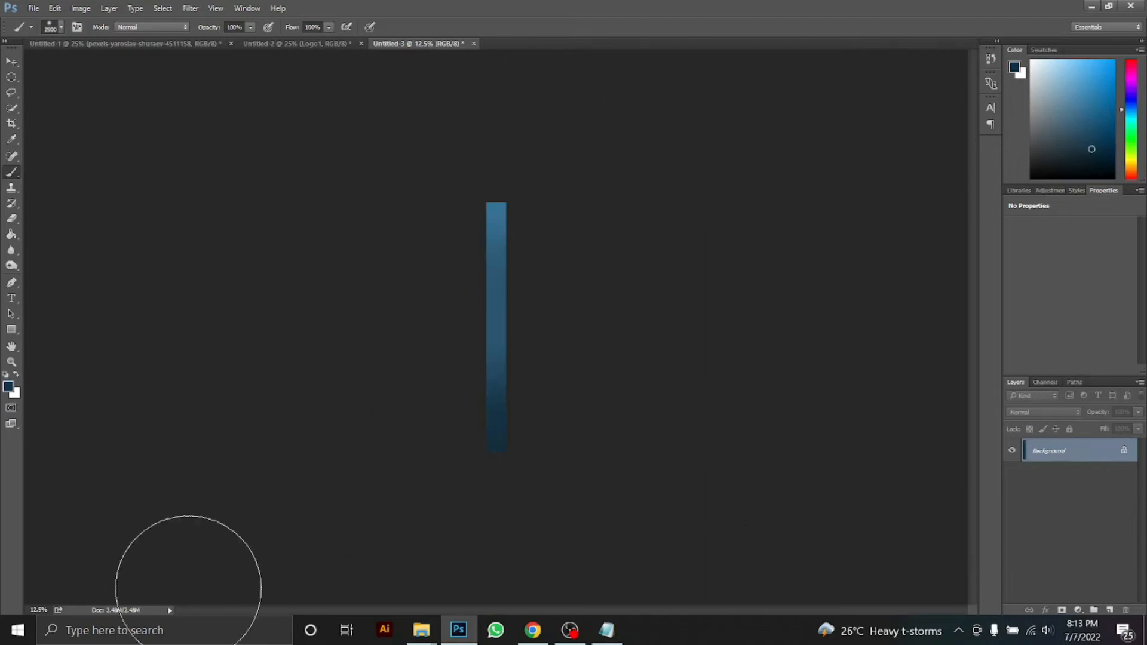
pyautogui.keyDown('alt'); pyautogui.click(504, 177); pyautogui.keyUp('alt')
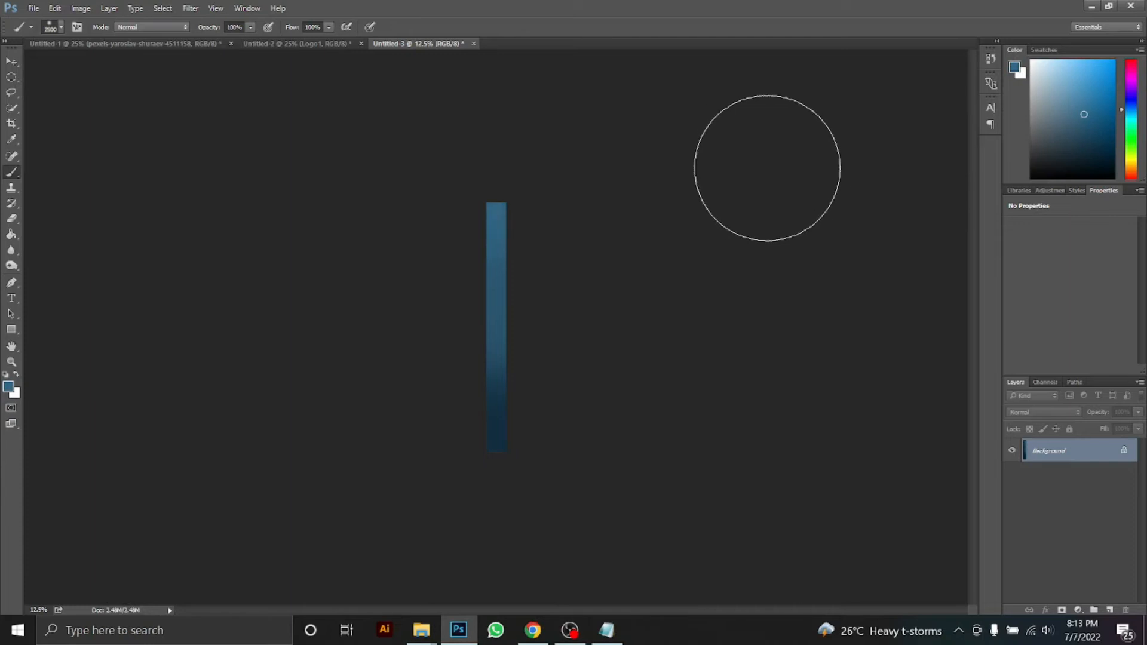
pyautogui.hotkey('ctrl', '+')
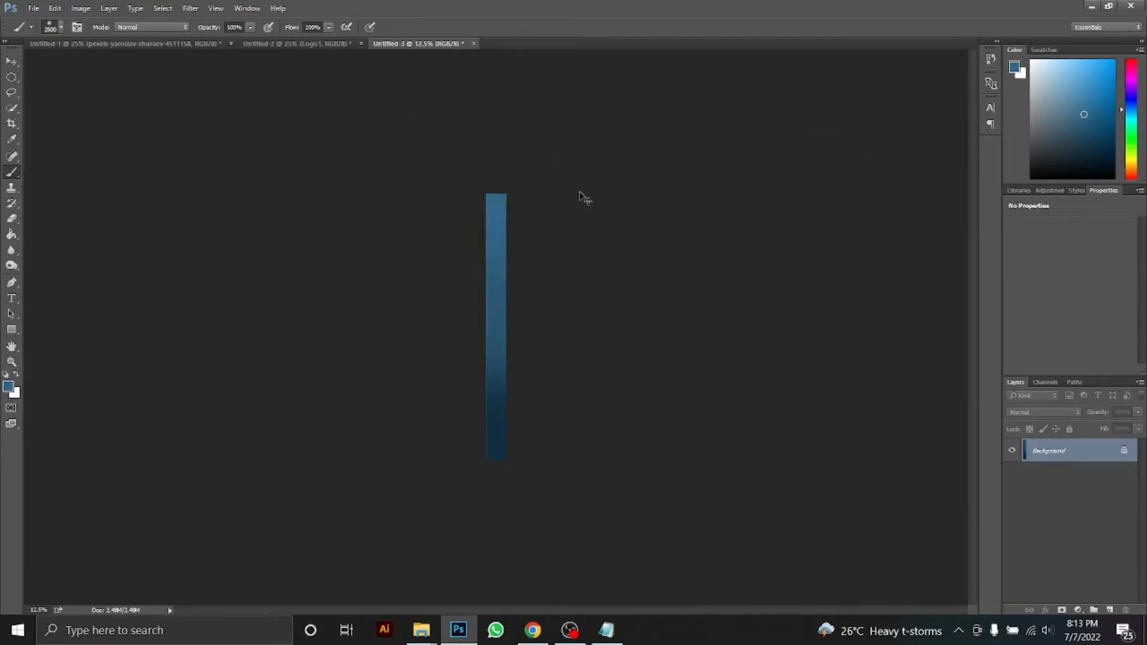
# Copy the title layer into the spine document and rotate it -90° to run vertically
pyautogui.click(89, 43)
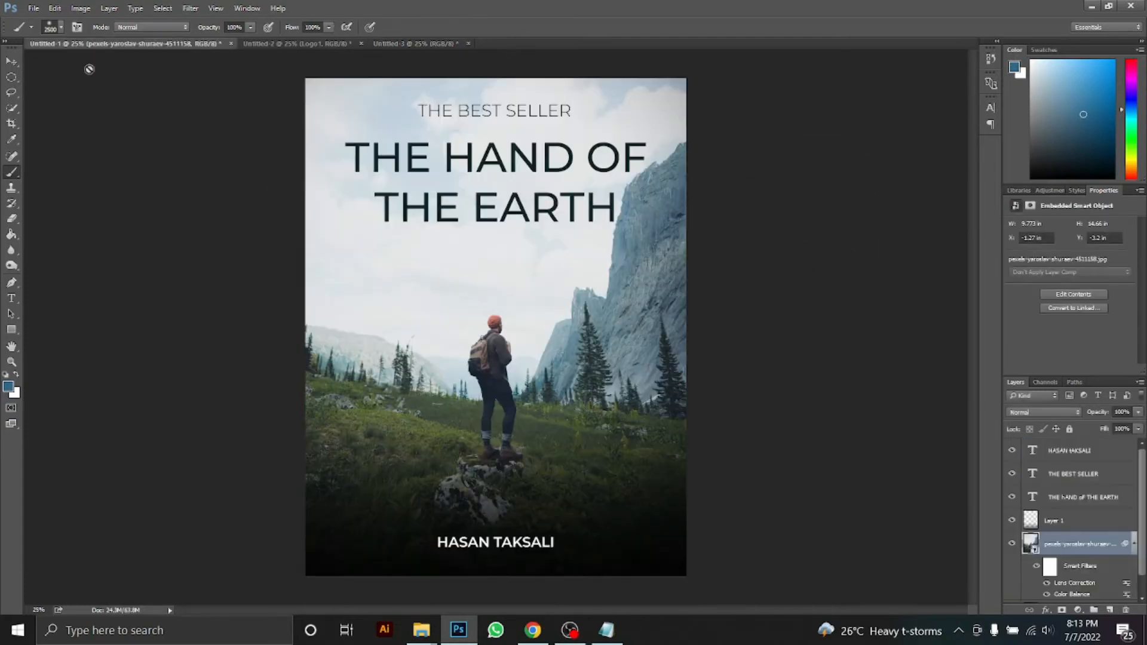
pyautogui.click(12, 61)
pyautogui.moveTo(411, 46); pyautogui.dragTo(451, 55)
pyautogui.hotkey('ctrl', 't')
pyautogui.press('Return')
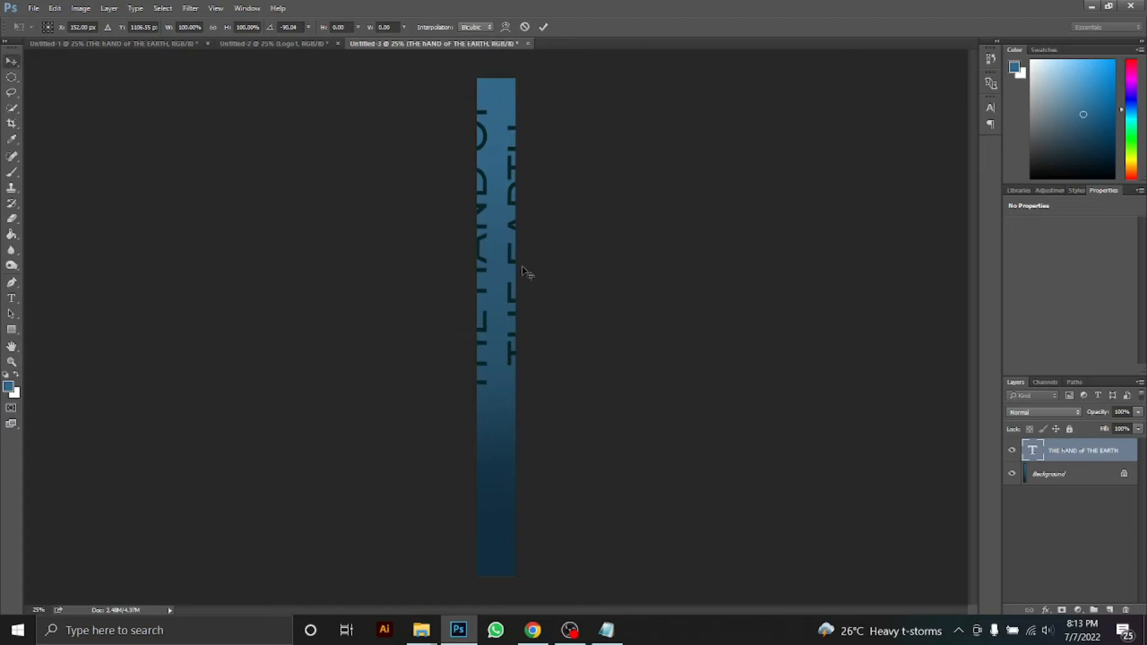
# Join the title's two lines into one and set it to 10 pt
pyautogui.click(481, 105)
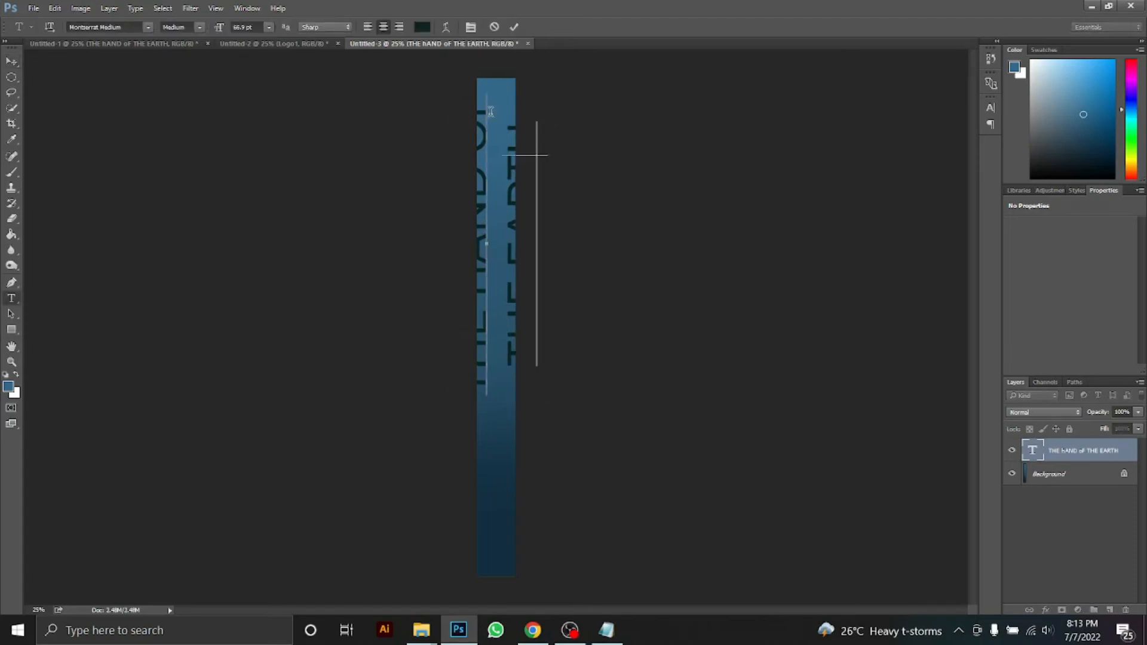
pyautogui.press('BackSpace')
pyautogui.hotkey('ctrl', 'z')
pyautogui.press('Delete')
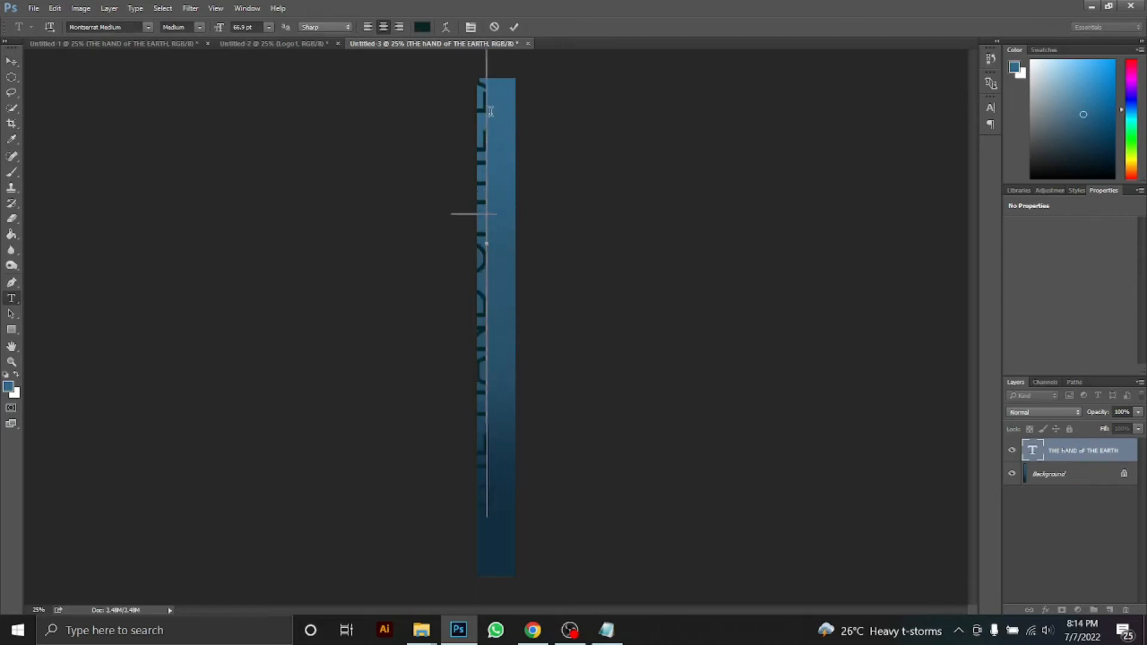
pyautogui.hotkey('ctrl', 'a')
pyautogui.click(269, 27)
pyautogui.click(263, 102)
pyautogui.click(1091, 451)
# Enlarge the vertical title and centre it along the spine
pyautogui.hotkey('ctrl', 't')
pyautogui.moveTo(492, 287); pyautogui.dragTo(585, 365)
pyautogui.moveTo(480, 333)
pyautogui.mouseDown()
pyautogui.moveTo(508, 340)
pyautogui.moveTo(490, 326)
pyautogui.mouseUp()
pyautogui.moveTo(509, 366); pyautogui.dragTo(513, 379)
pyautogui.moveTo(507, 340); pyautogui.dragTo(469, 90)
pyautogui.press('t')
# Set the title's text colour to white #ffffff
pyautogui.click(422, 26)
pyautogui.write('ffffff')
pyautogui.click(678, 378)
pyautogui.click(1081, 522)
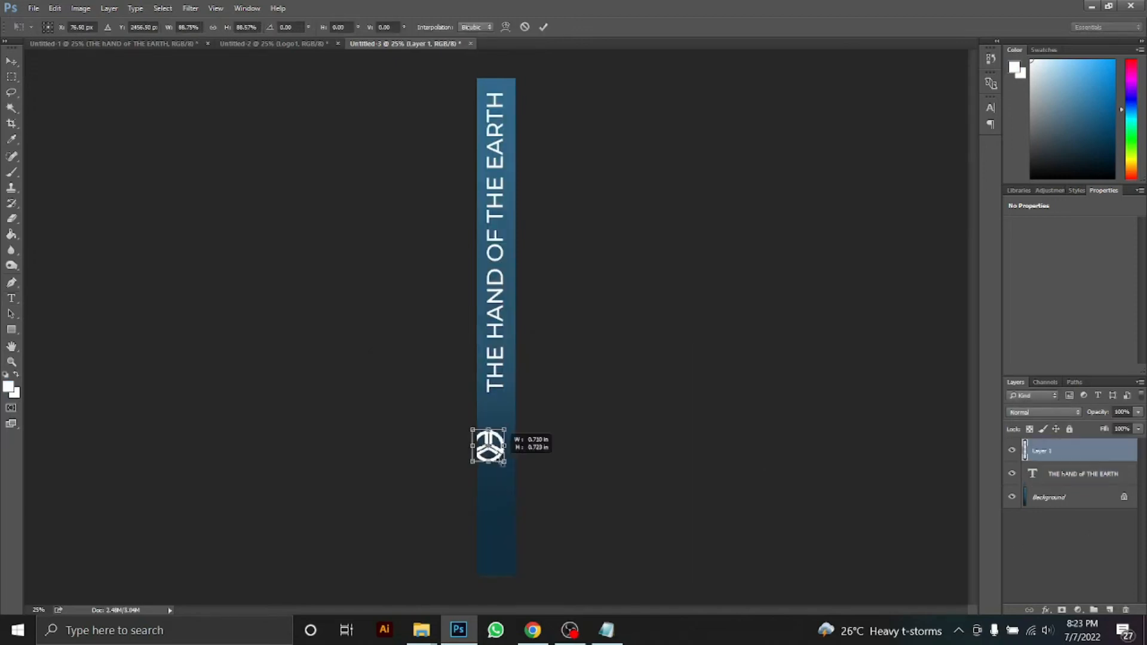
# Move the placed round logo down the spine and commit its placement
pyautogui.moveTo(505, 450); pyautogui.dragTo(503, 434)
pyautogui.hotkey('ctrl', '+')
pyautogui.scroll(-3, 639, 389)
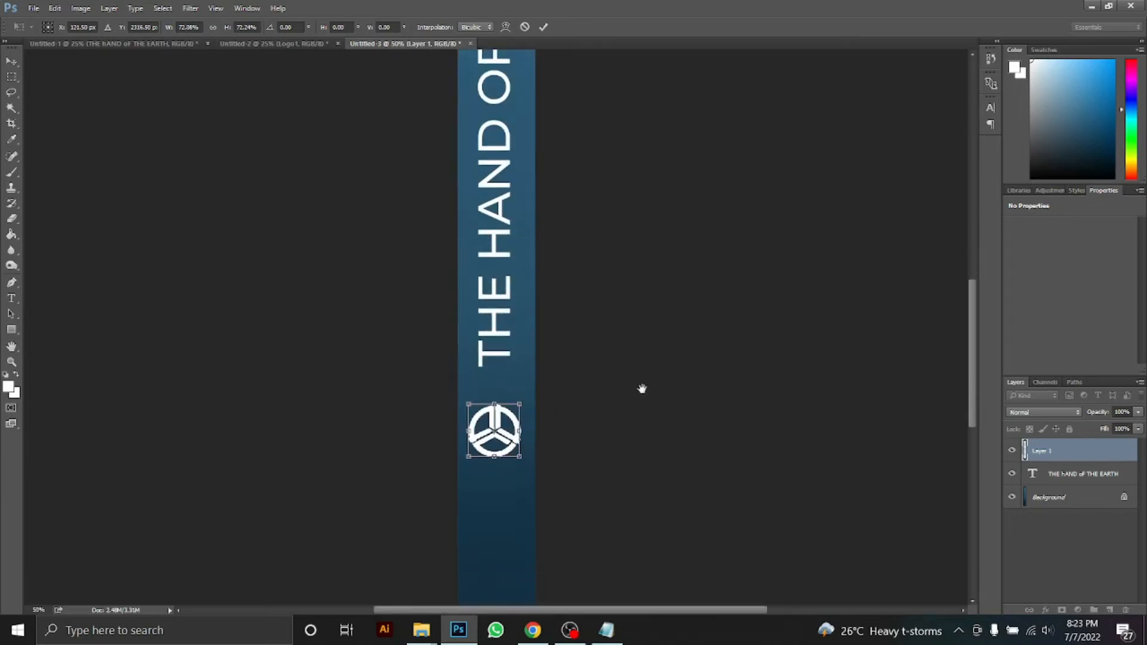
pyautogui.press('Return')
pyautogui.hotkey('ctrl', '-')
pyautogui.hotkey('ctrl', '-')
pyautogui.hotkey('ctrl', '-')
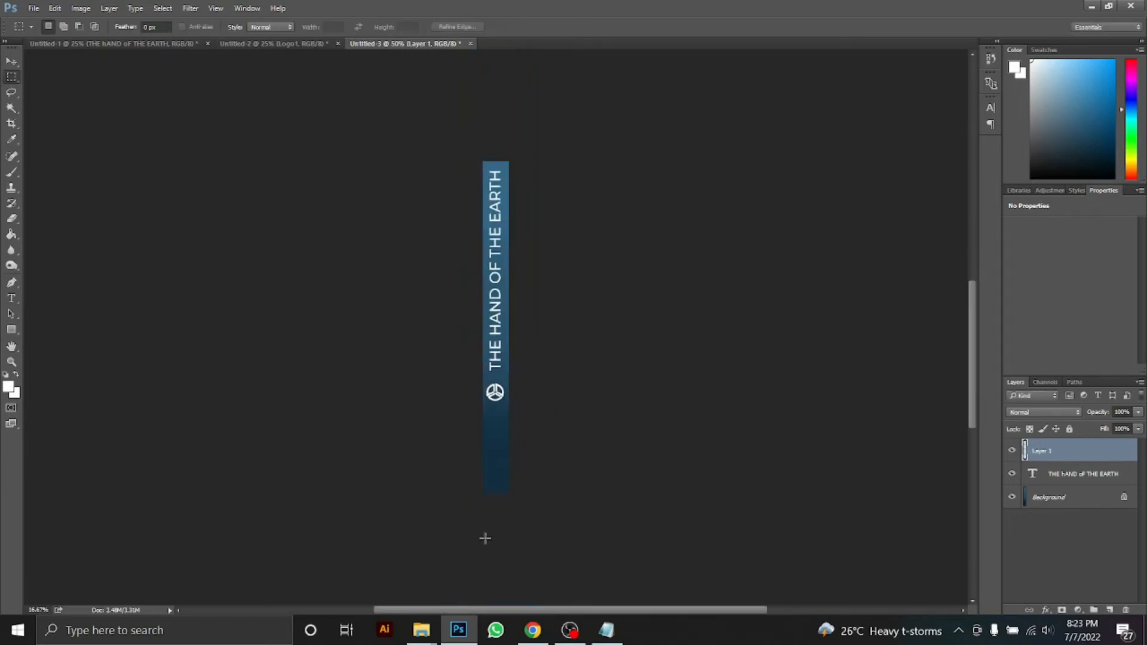
# Add the author's name at the spine bottom, rotated -90° to run vertically, enlarged and moved up
pyautogui.press('t')
pyautogui.click(495, 484)
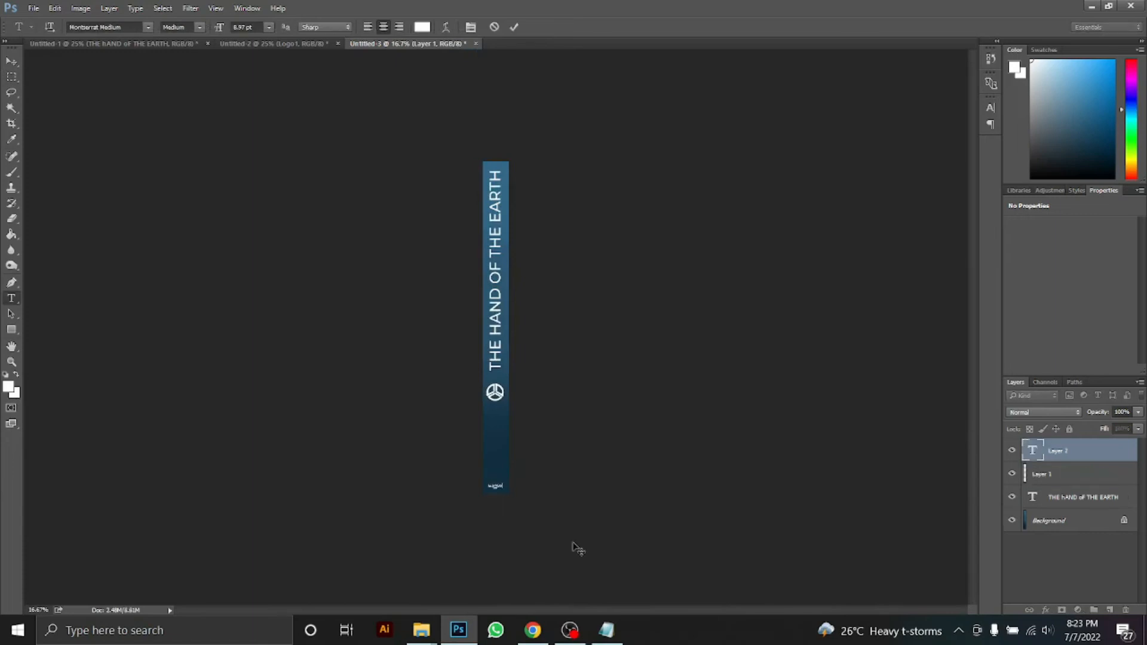
pyautogui.click(1084, 463)
pyautogui.hotkey('ctrl', 't')
pyautogui.moveTo(525, 476); pyautogui.dragTo(488, 446)
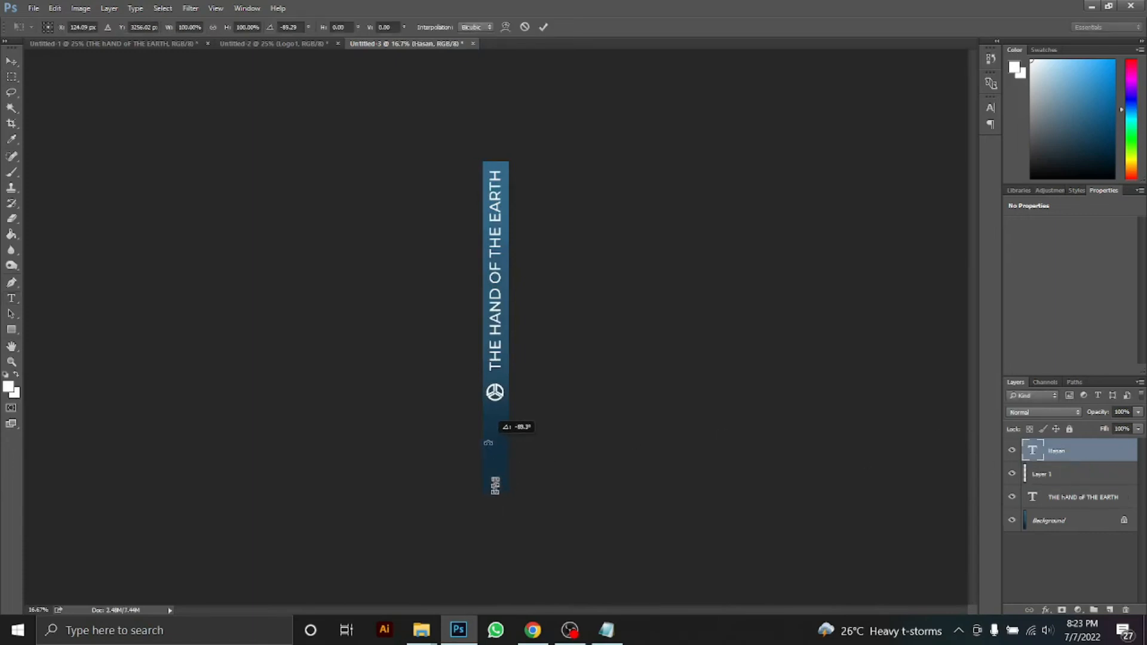
pyautogui.moveTo(485, 433); pyautogui.dragTo(480, 356)
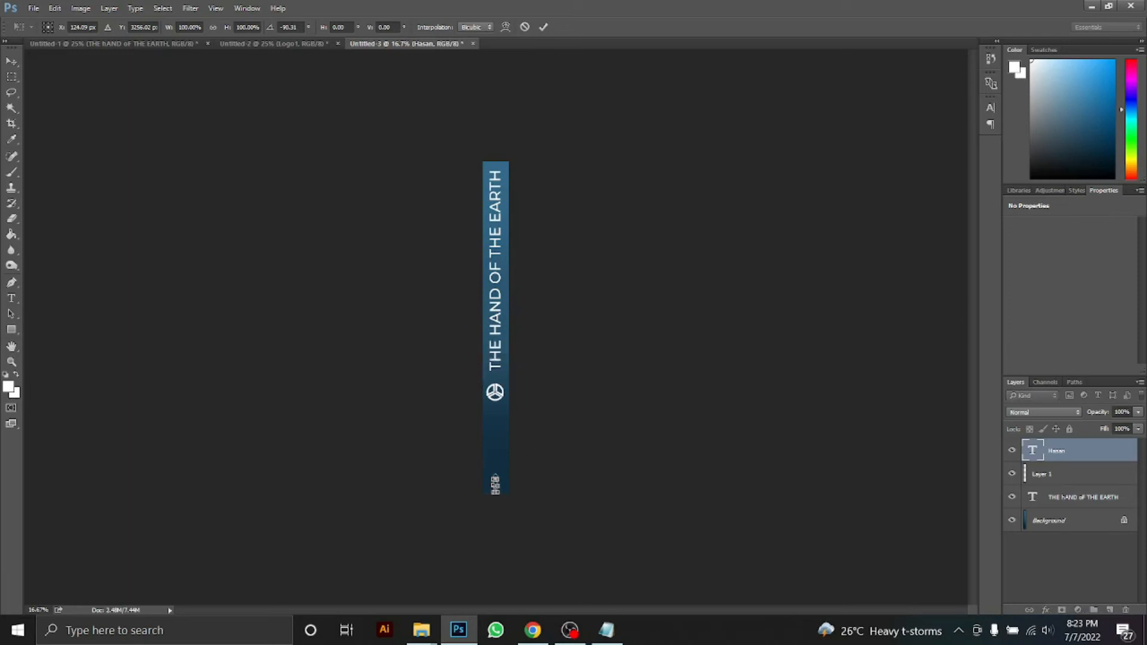
pyautogui.moveTo(499, 478); pyautogui.dragTo(512, 457)
pyautogui.moveTo(500, 470); pyautogui.dragTo(500, 433)
pyautogui.press('Return')
# Compare the name's size with the spine title and set the name's font size to 3
pyautogui.press('t')
pyautogui.click(495, 317)
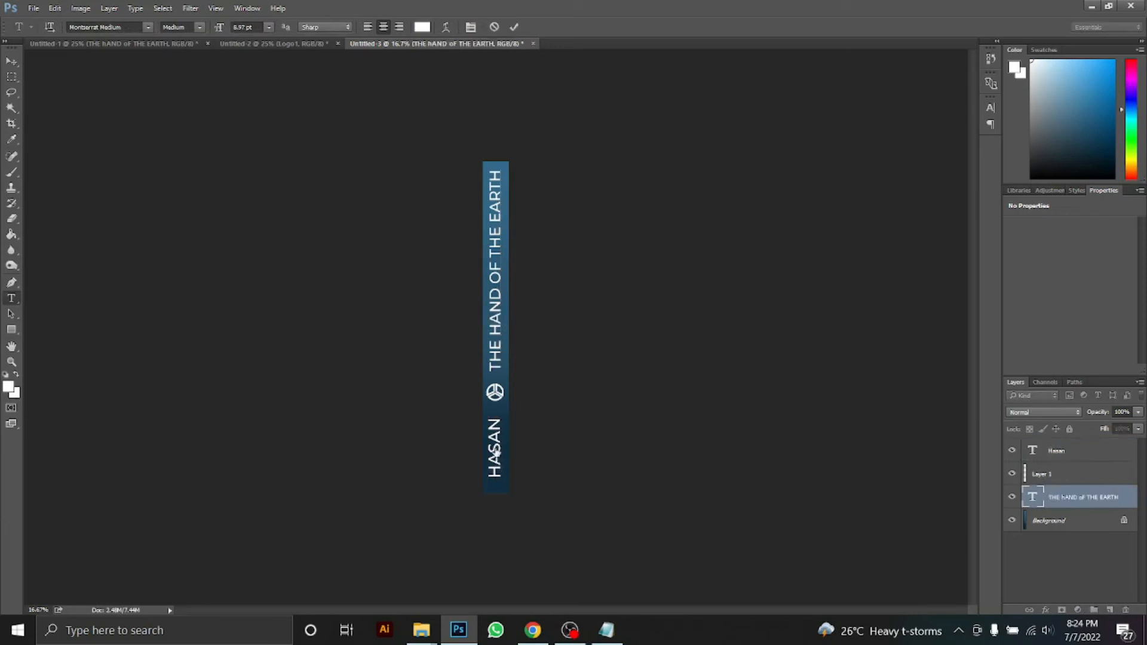
pyautogui.moveTo(497, 462); pyautogui.dragTo(497, 447)
pyautogui.moveTo(496, 203); pyautogui.dragTo(485, 351)
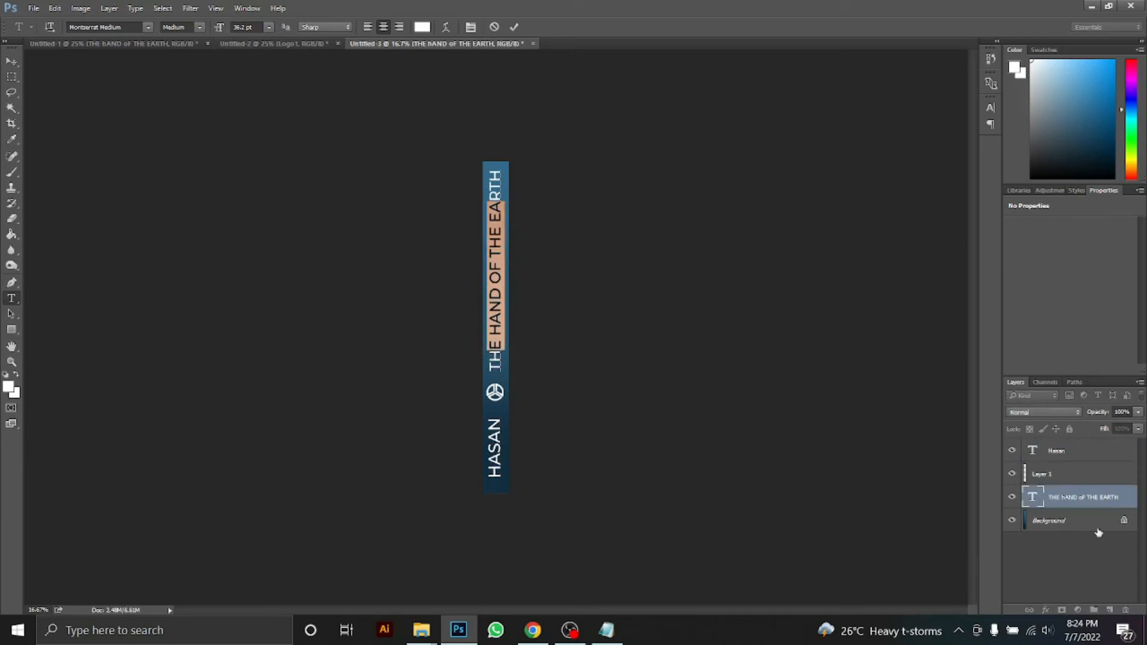
pyautogui.click(1042, 473)
pyautogui.moveTo(494, 426); pyautogui.dragTo(498, 499)
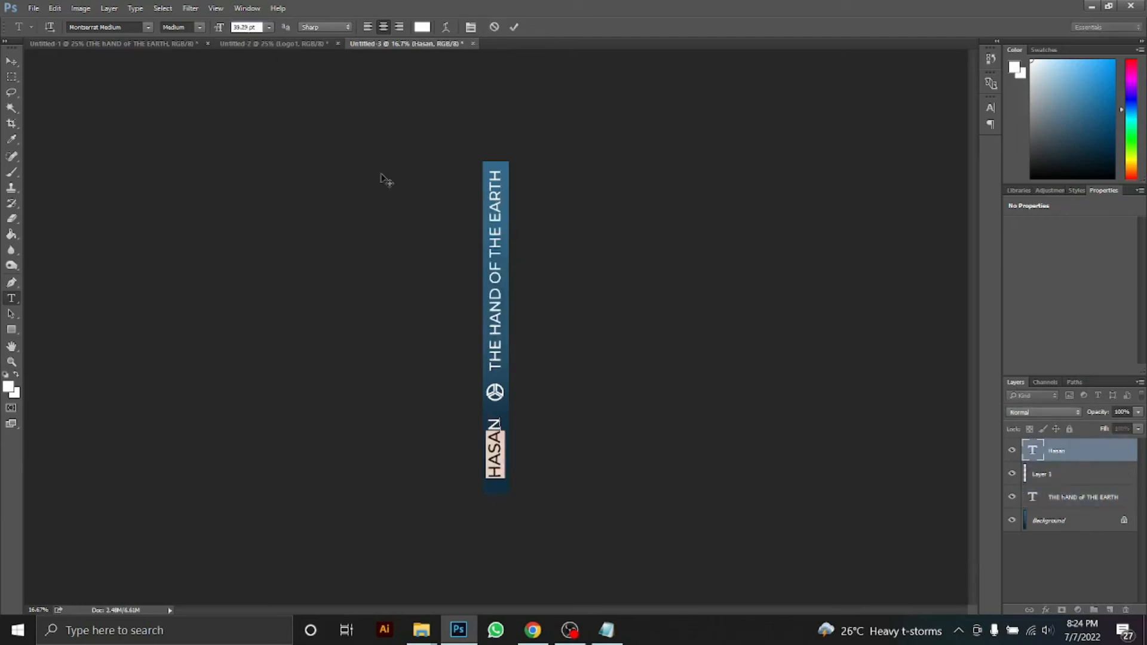
pyautogui.click(238, 27)
pyautogui.write('3')
pyautogui.click(501, 426)
# Move the author's name up the spine with the Move tool
pyautogui.hotkey('ctrl', '+')
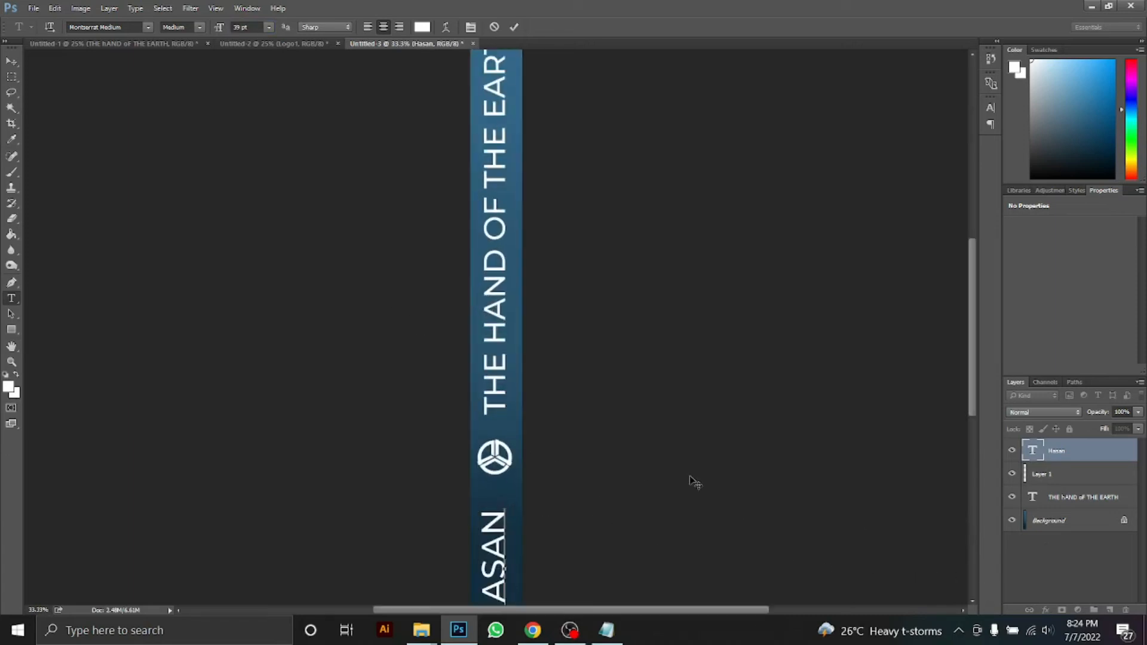
pyautogui.scroll(-3, 975, 354)
pyautogui.click(11, 61)
pyautogui.moveTo(499, 436); pyautogui.dragTo(498, 407)
pyautogui.click(1057, 544)
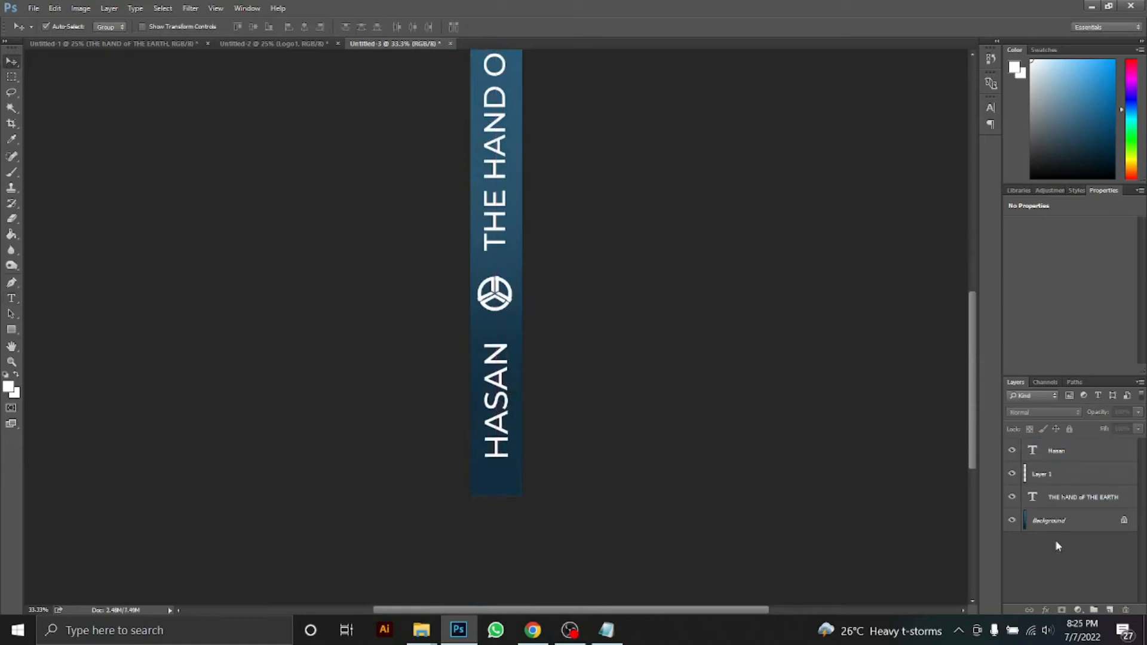
pyautogui.hotkey('ctrl', '-')
pyautogui.hotkey('ctrl', '-')
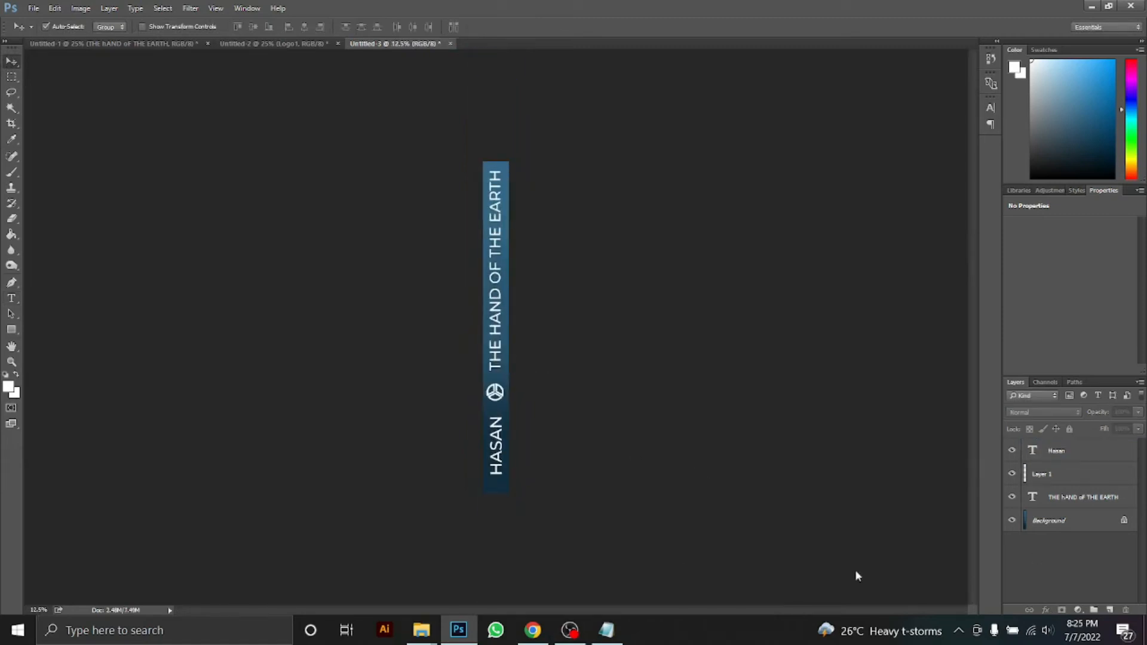
# Check the name's font style against the title, then open the 6254208.psd mockup file
pyautogui.press('t')
pyautogui.doubleClick(495, 312)
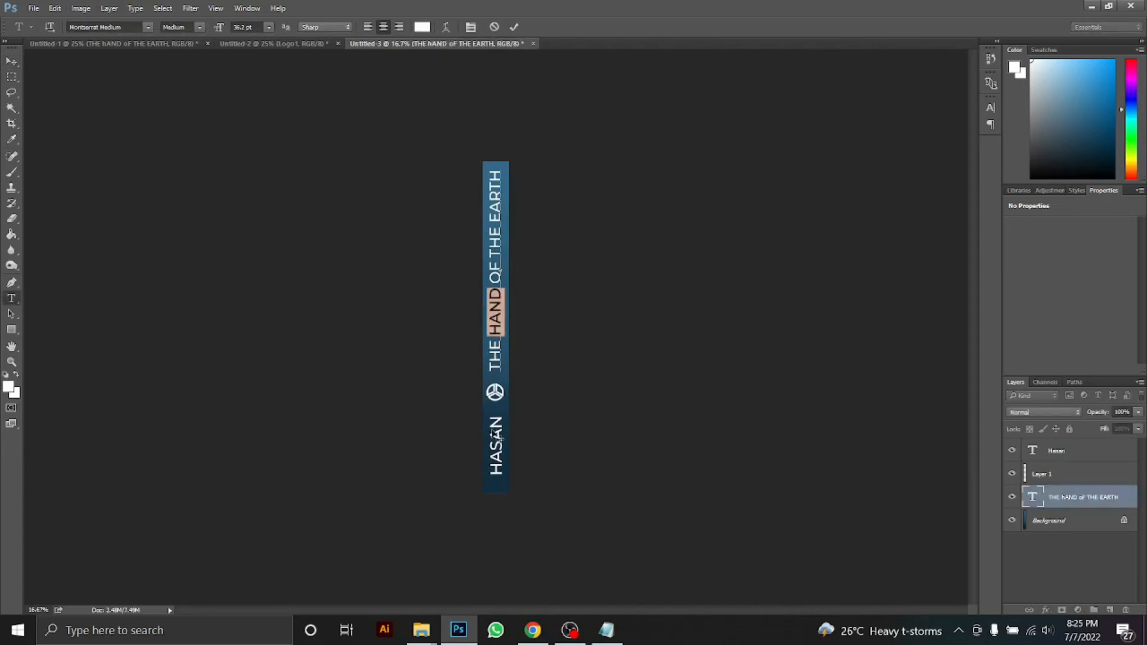
pyautogui.doubleClick(1032, 450)
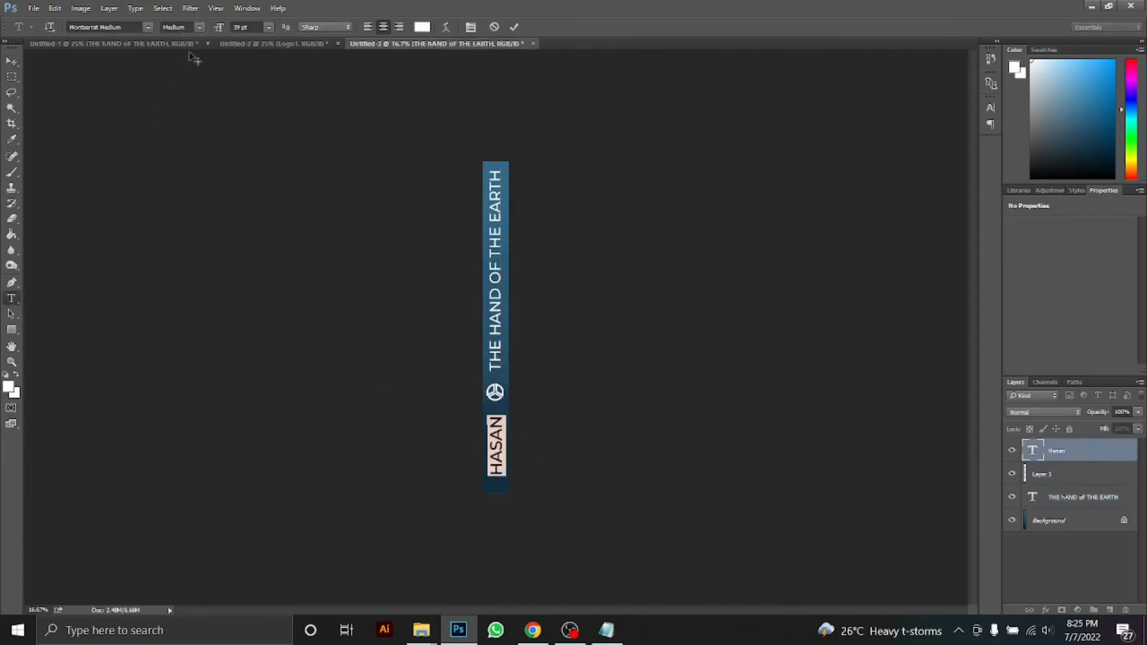
pyautogui.click(182, 27)
pyautogui.click(200, 100)
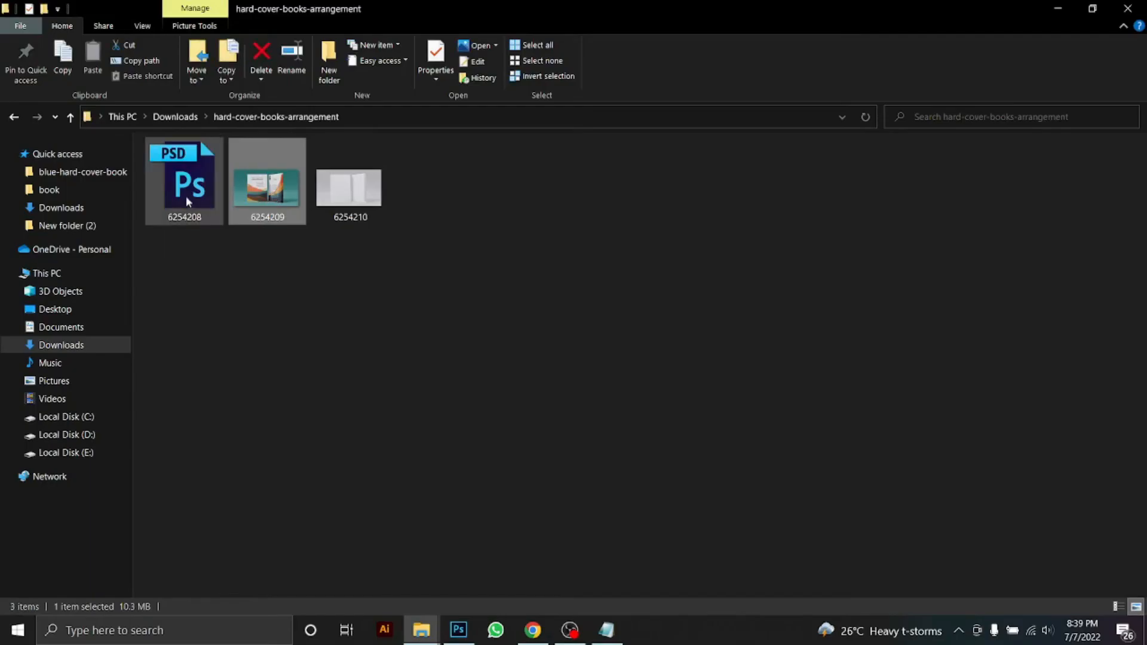
pyautogui.click(186, 199)
pyautogui.doubleClick(185, 196)
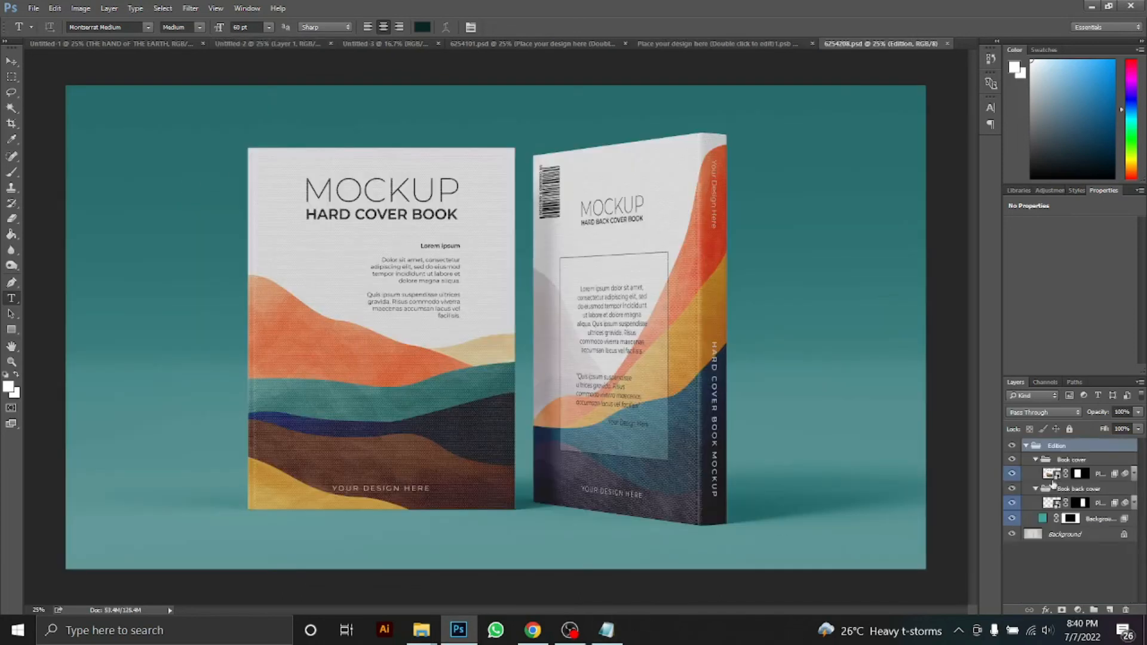
# Open the front cover smart object and drag in the front cover image from the book images folder
pyautogui.click(1045, 475)
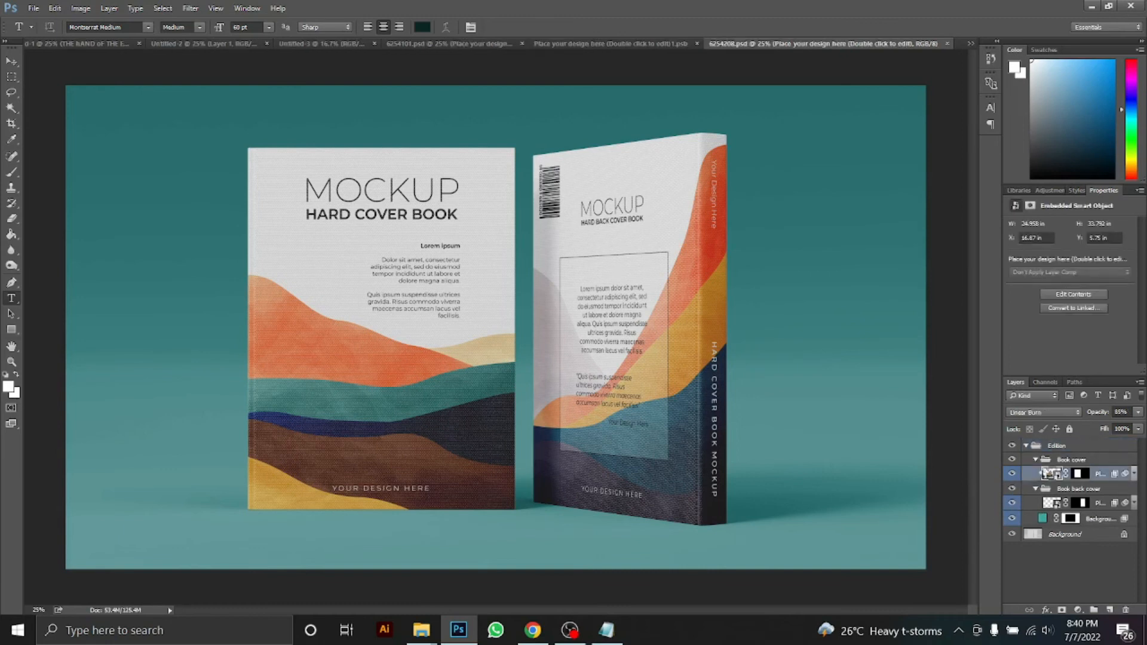
pyautogui.doubleClick(1047, 475)
pyautogui.moveTo(421, 630)
pyautogui.click(340, 553)
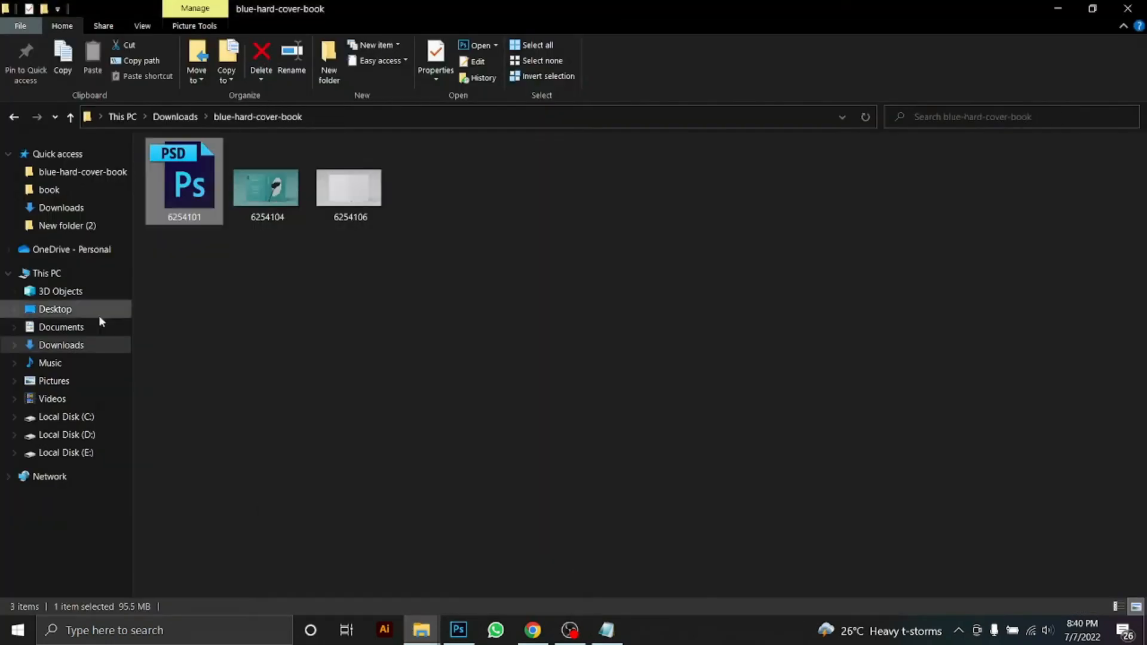
pyautogui.click(66, 226)
pyautogui.doubleClick(190, 179)
pyautogui.click(352, 182)
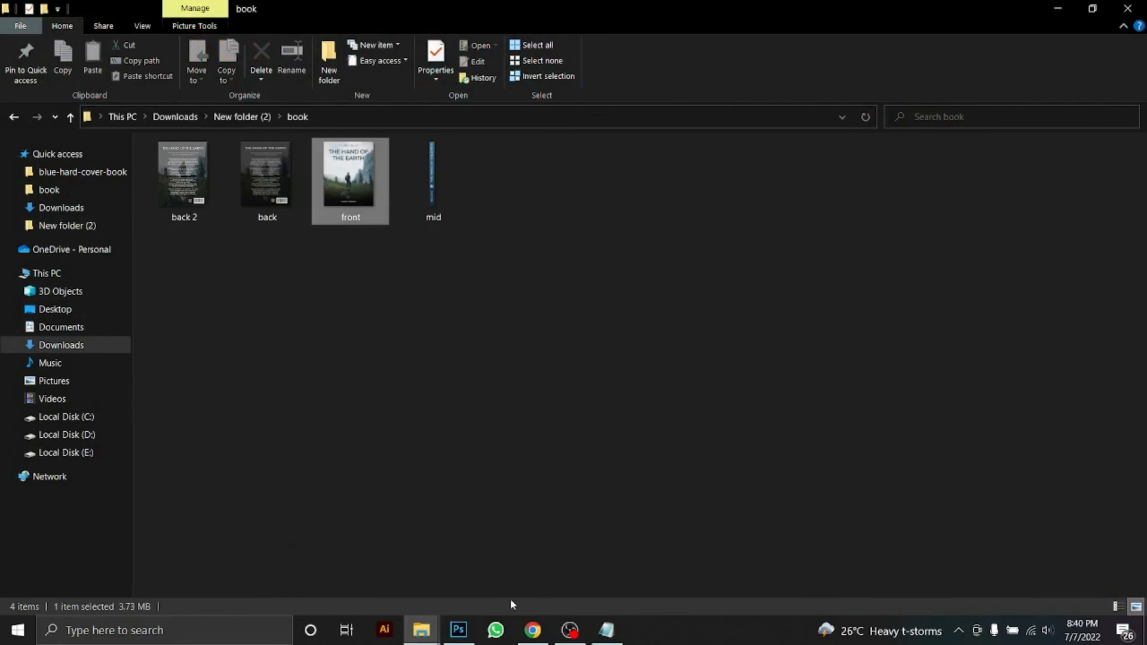
pyautogui.click(458, 630)
pyautogui.moveTo(508, 313); pyautogui.dragTo(397, 149)
pyautogui.click(570, 631)
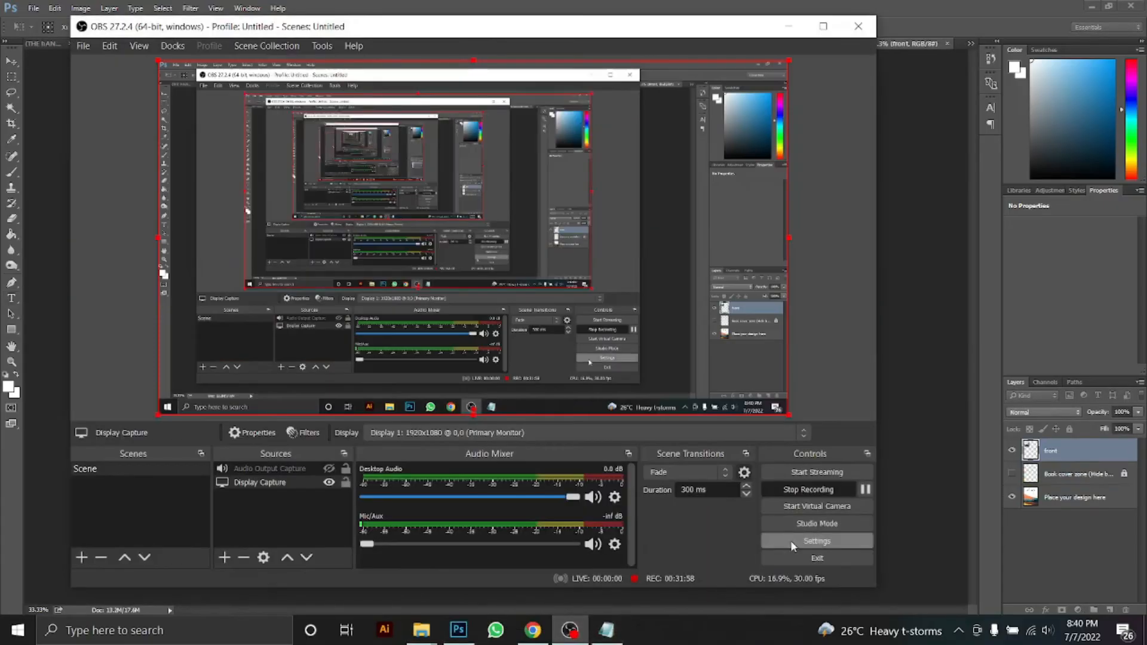
pyautogui.click(896, 504)
# Scale and centre the front cover image to fill the whole page, then view the mockup
pyautogui.moveTo(395, 211); pyautogui.dragTo(387, 201)
pyautogui.moveTo(441, 237); pyautogui.dragTo(707, 508)
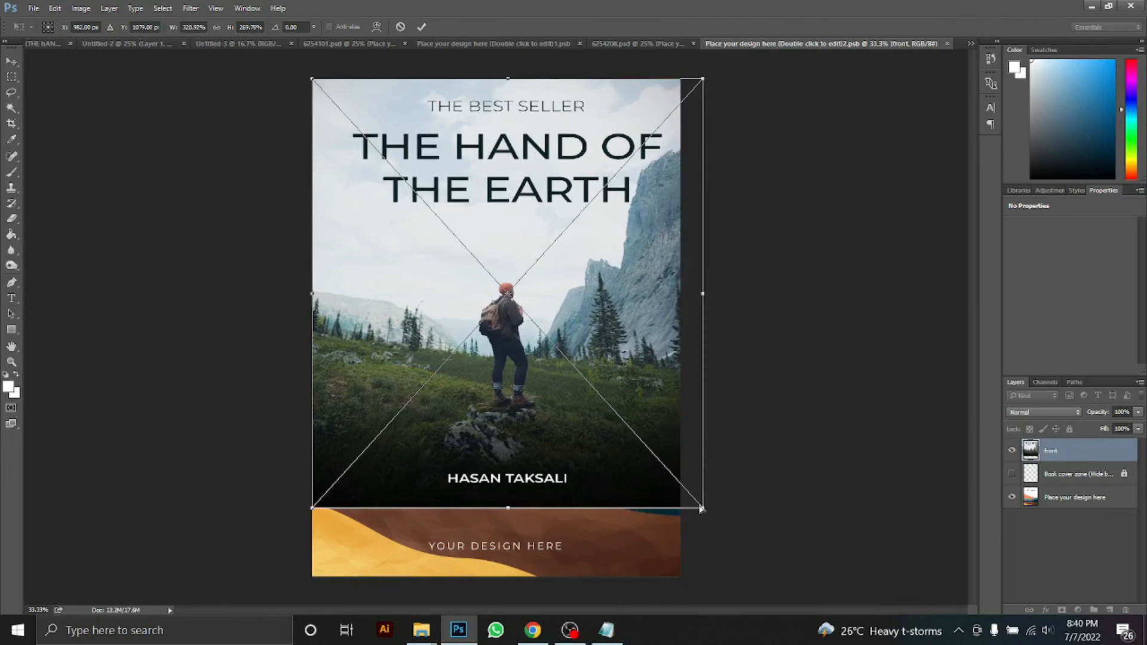
pyautogui.hotkey('ctrl', 'z')
pyautogui.moveTo(373, 158); pyautogui.dragTo(312, 78)
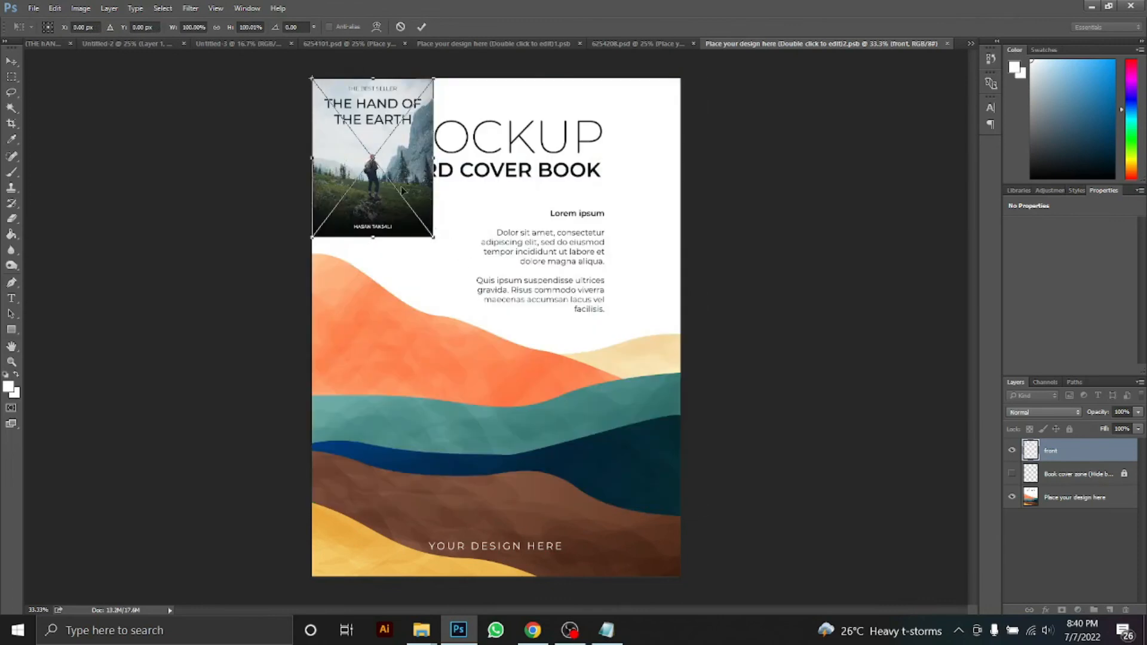
pyautogui.moveTo(432, 236); pyautogui.dragTo(740, 526)
pyautogui.moveTo(639, 479); pyautogui.dragTo(632, 475)
pyautogui.moveTo(689, 577); pyautogui.dragTo(691, 580)
pyautogui.moveTo(305, 75); pyautogui.dragTo(498, 327)
pyautogui.moveTo(568, 353); pyautogui.dragTo(565, 354)
pyautogui.press('Return')
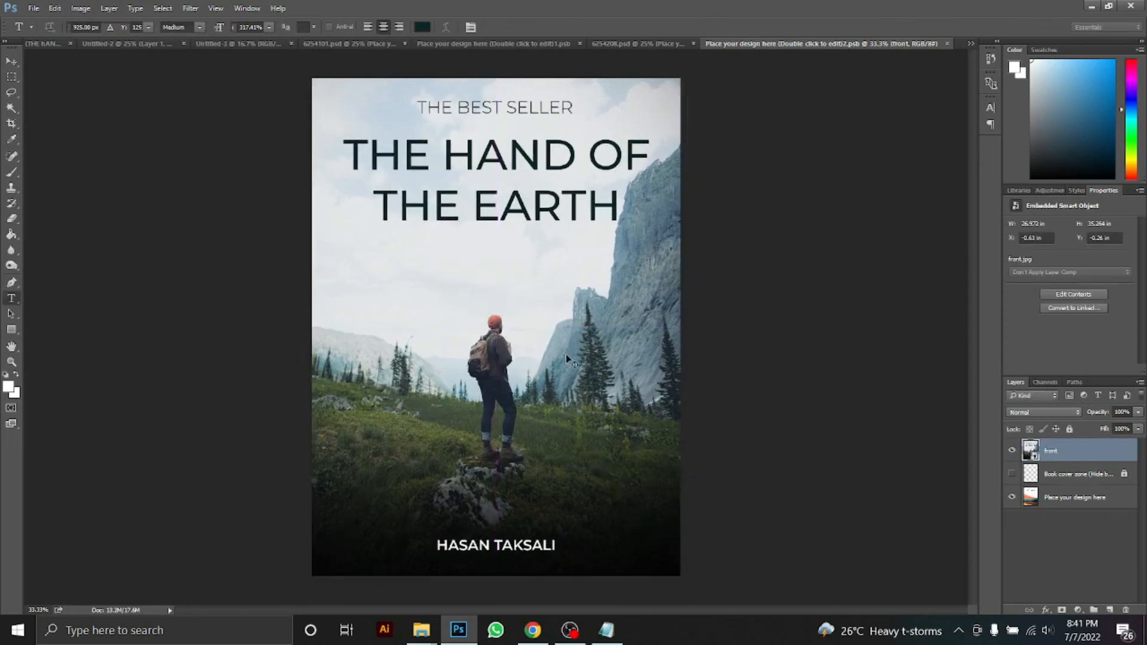
pyautogui.click(615, 44)
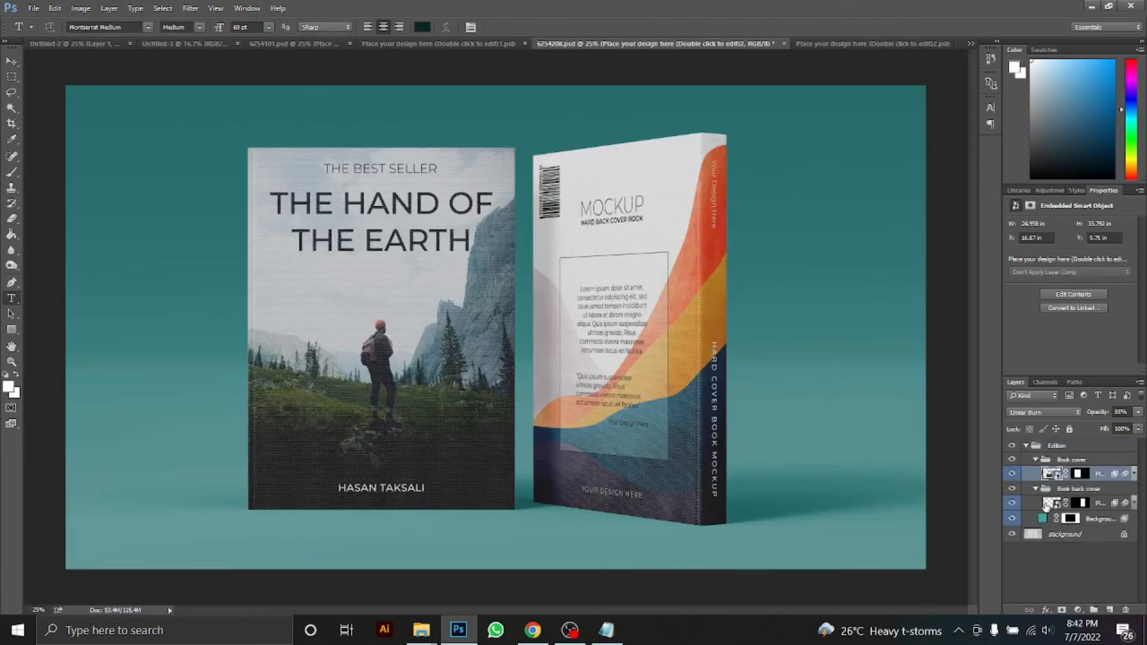
# Place the back 2 image in the back cover smart object, scaled to fill the back
pyautogui.doubleClick(1047, 503)
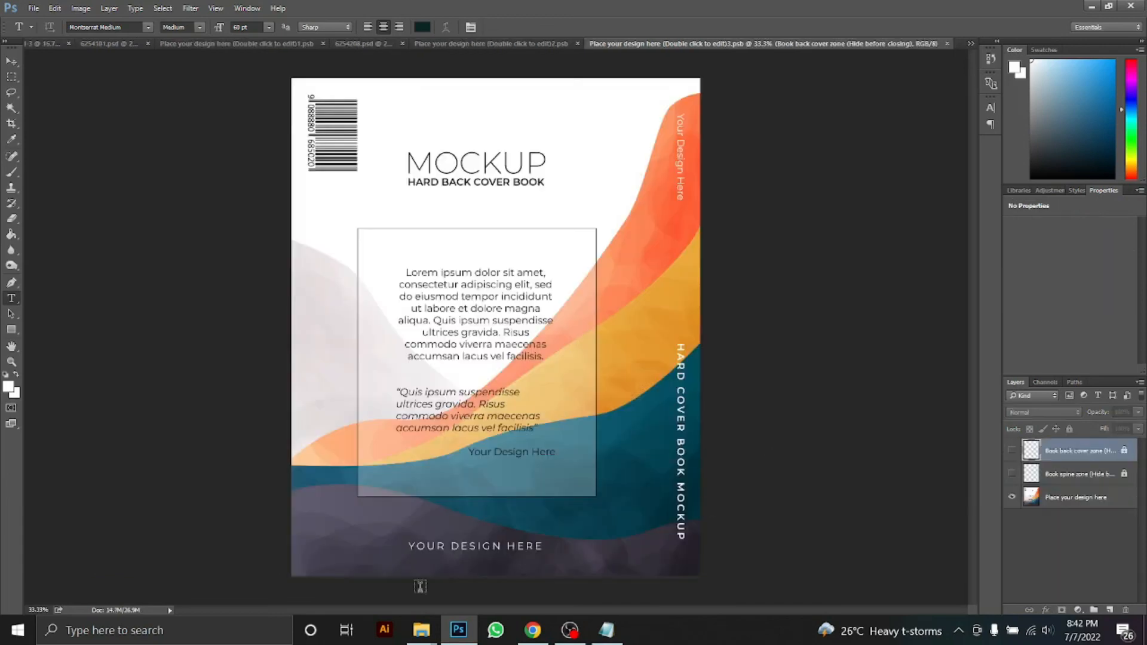
pyautogui.click(421, 630)
pyautogui.click(458, 630)
pyautogui.moveTo(500, 306); pyautogui.dragTo(292, 78)
pyautogui.moveTo(432, 258); pyautogui.dragTo(687, 574)
pyautogui.moveTo(593, 480); pyautogui.dragTo(580, 482)
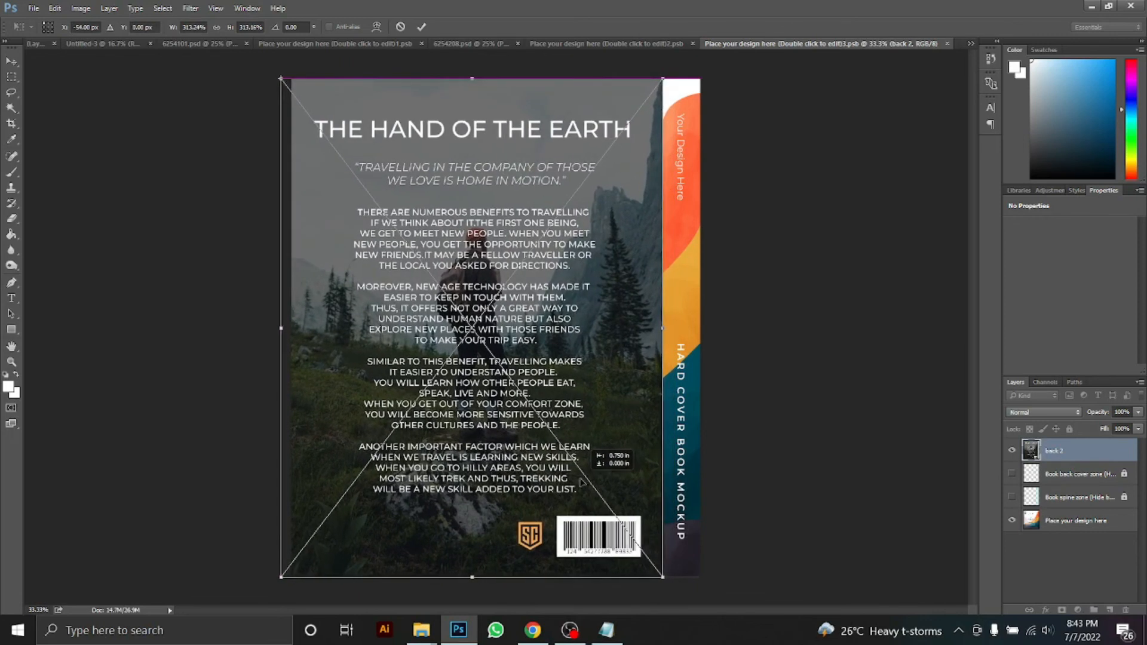
pyautogui.press('Return')
# Paste the mid spine image and stretch it over the full spine
pyautogui.click(433, 636)
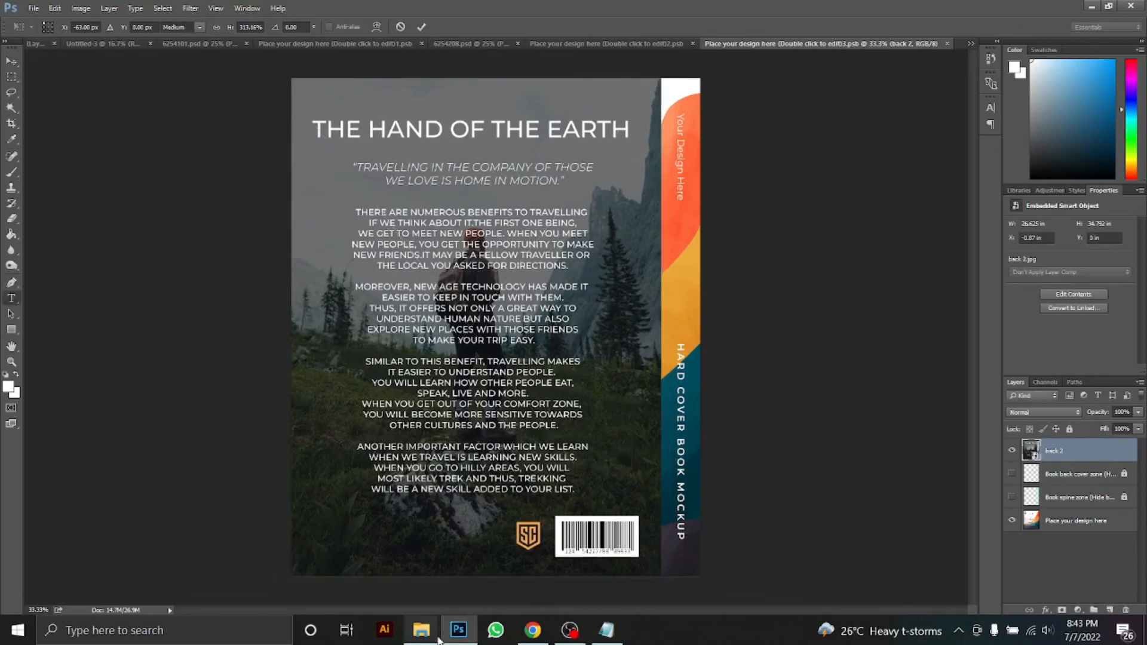
pyautogui.click(478, 561)
pyautogui.click(417, 629)
pyautogui.click(323, 551)
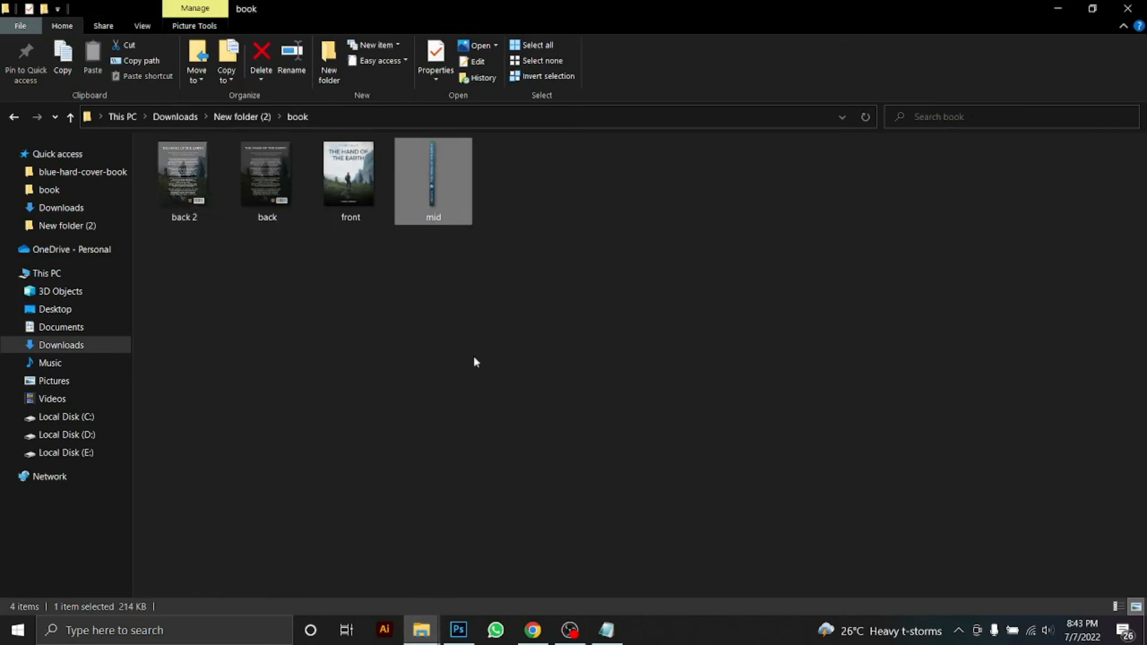
pyautogui.click(459, 629)
pyautogui.hotkey('ctrl', 'v')
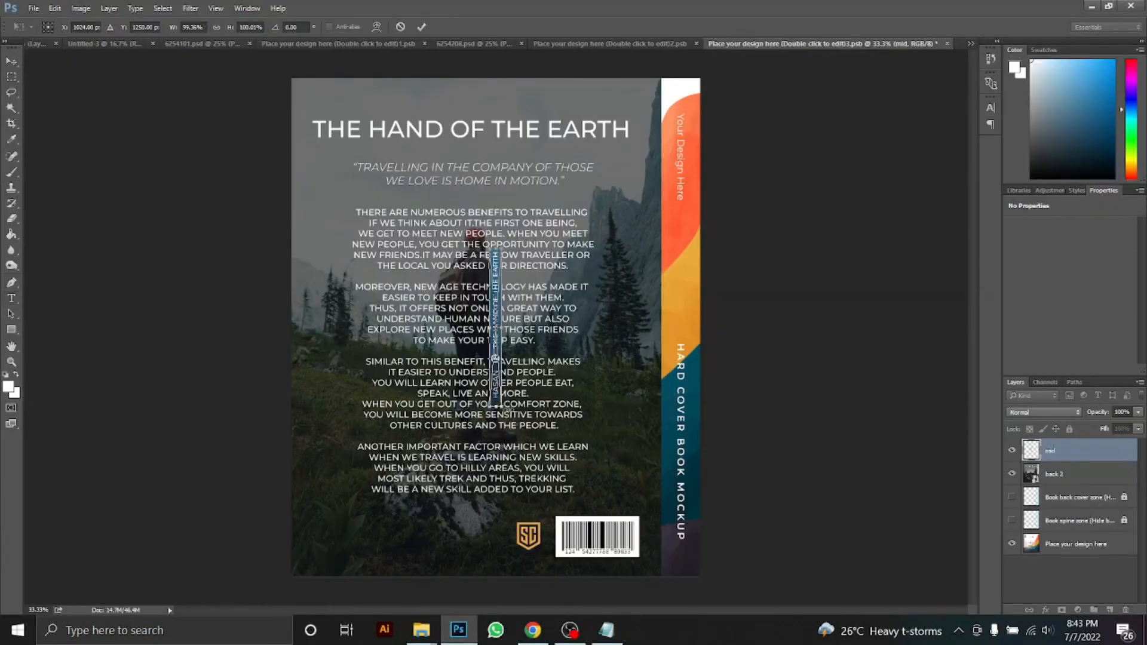
pyautogui.moveTo(496, 370); pyautogui.dragTo(775, 398)
pyautogui.moveTo(686, 289); pyautogui.dragTo(684, 455)
pyautogui.press('Return')
# Save the back cover smart object and view the finished book mockup
pyautogui.hotkey('ctrl', 's')
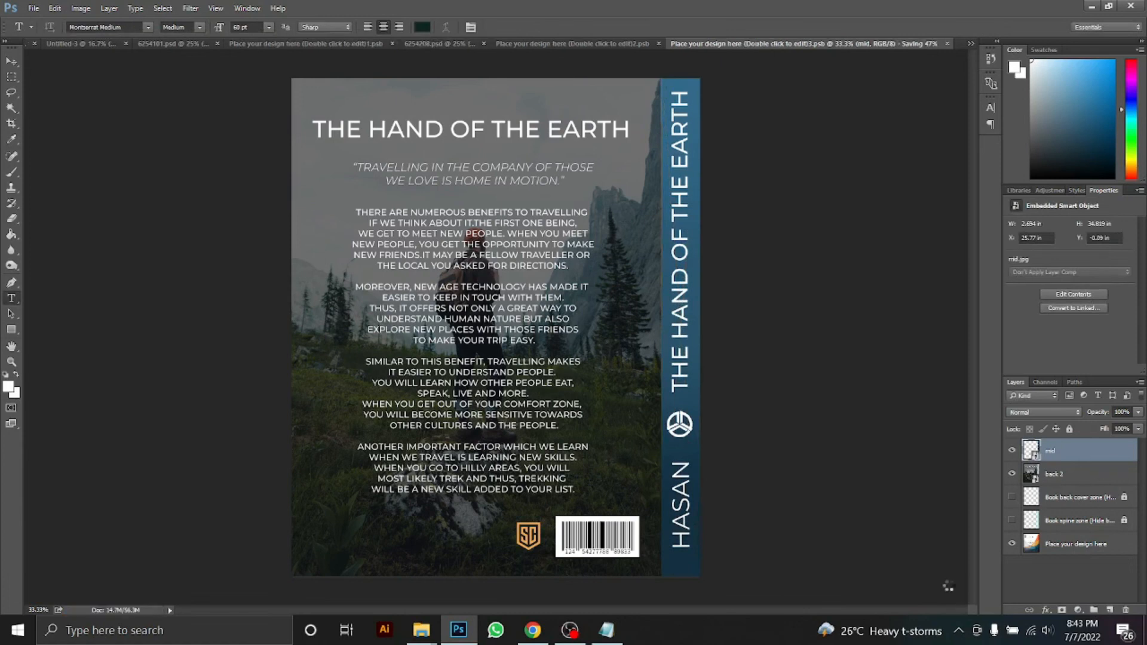
pyautogui.click(647, 40)
pyautogui.click(530, 44)
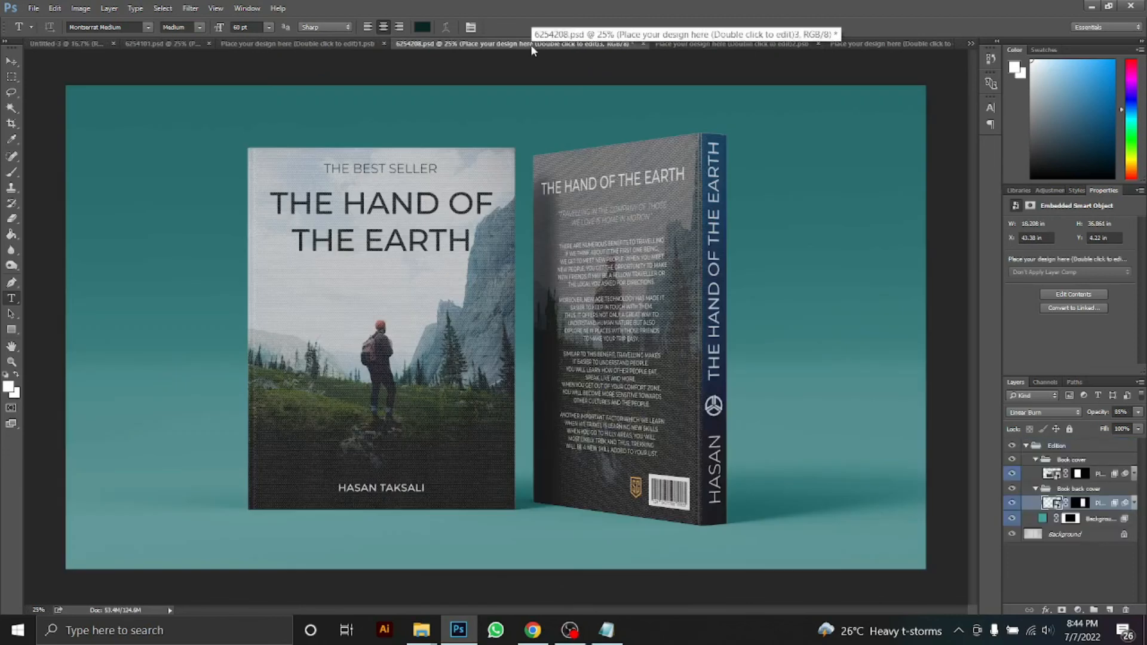